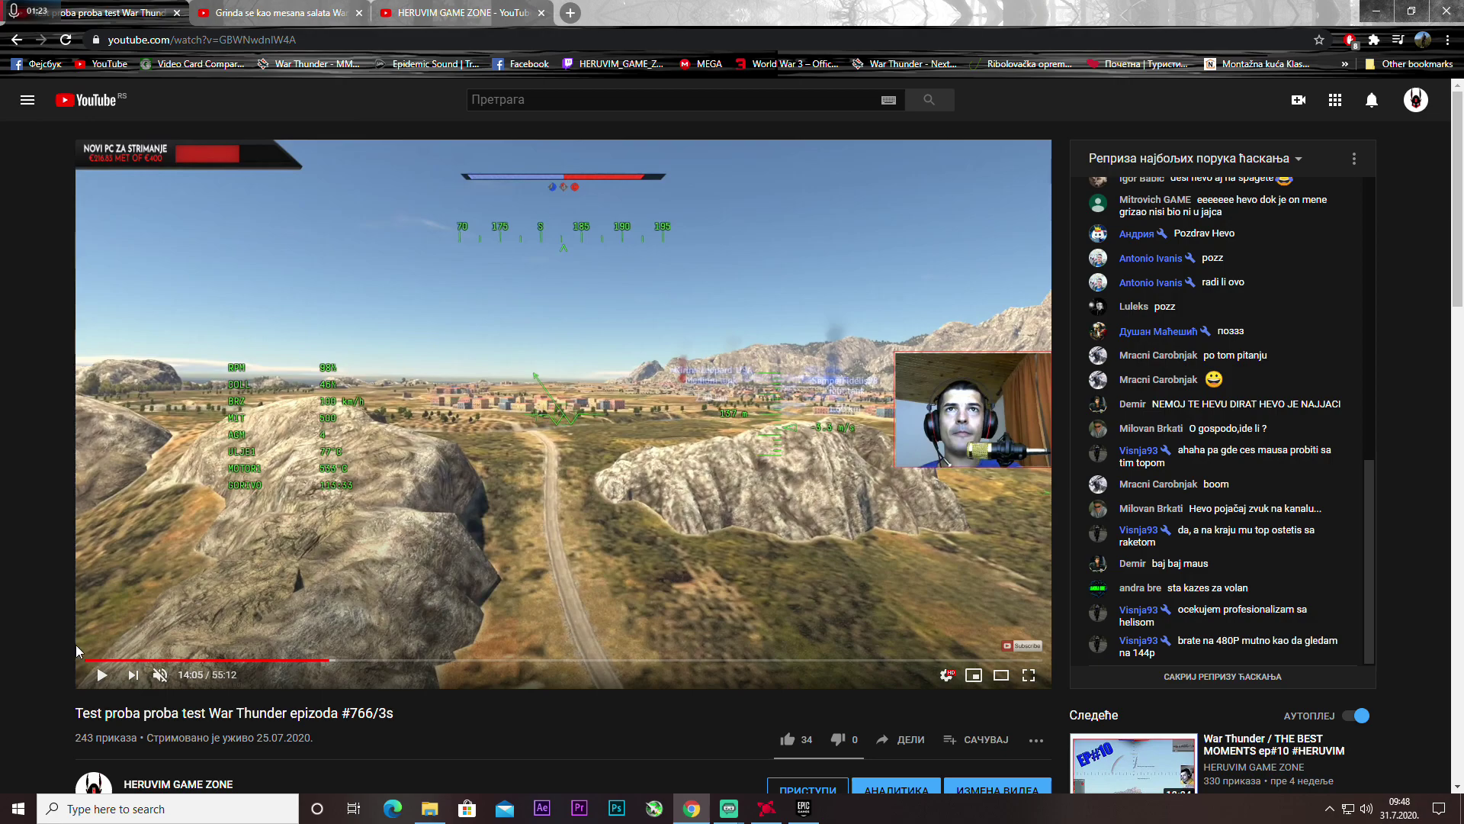
- Rewind the War Thunder stream replay to about 1:46 and examine the live streaming settings in AMD Radeon Software
left_click(114, 660)
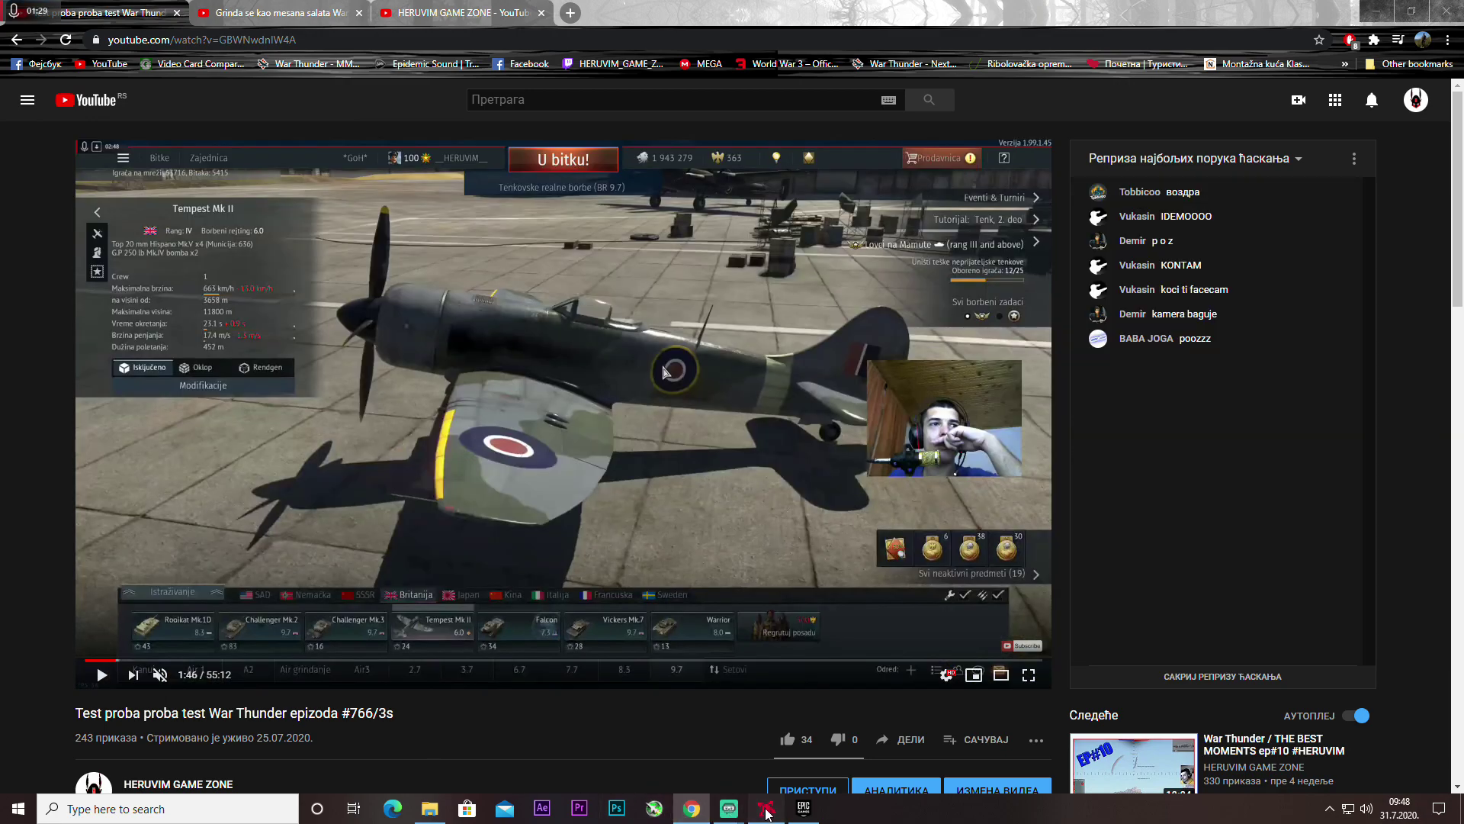
left_click(766, 809)
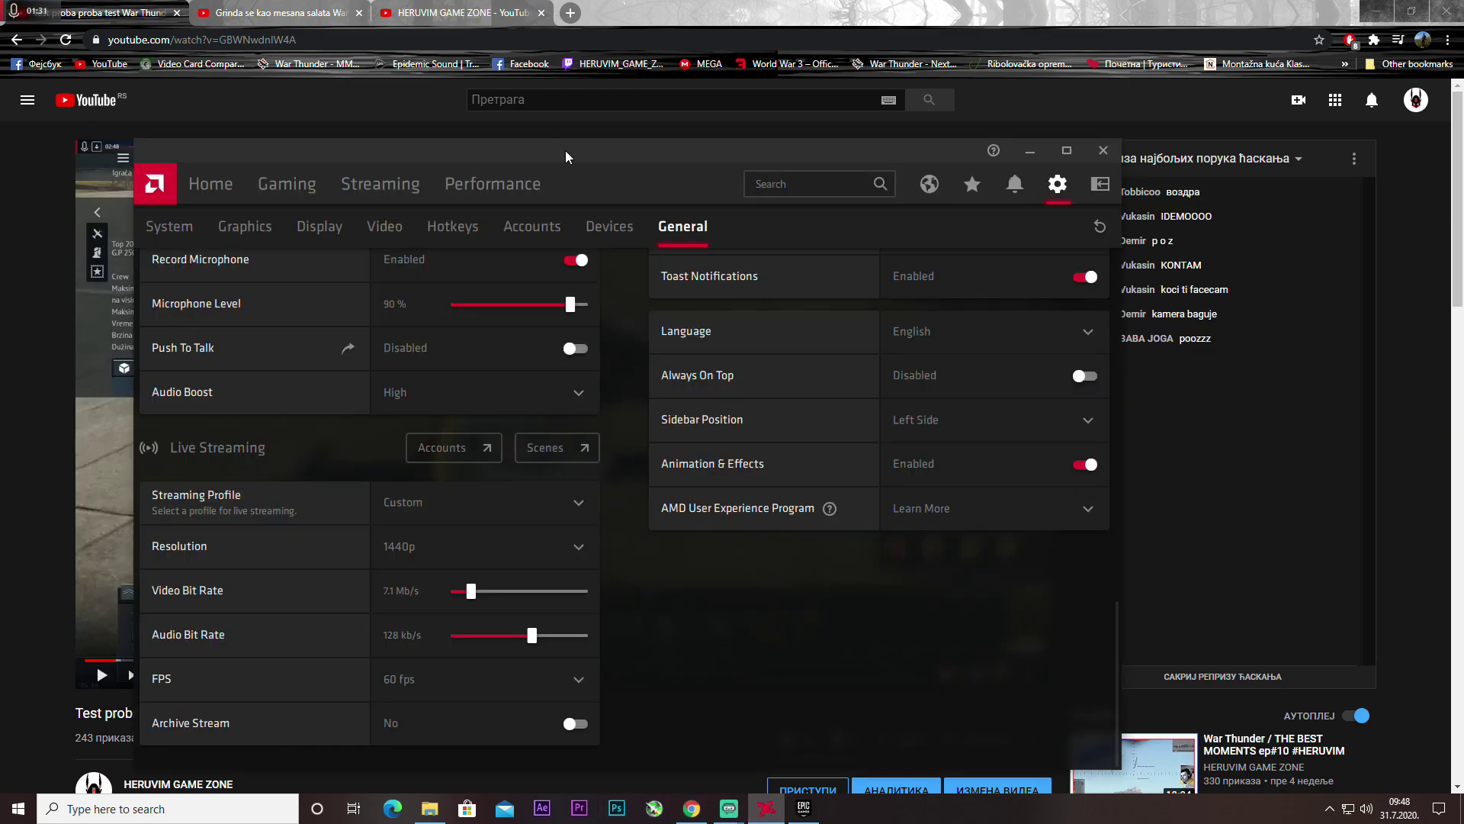
left_click_drag(565, 150, 606, 145)
mouse_move(768, 817)
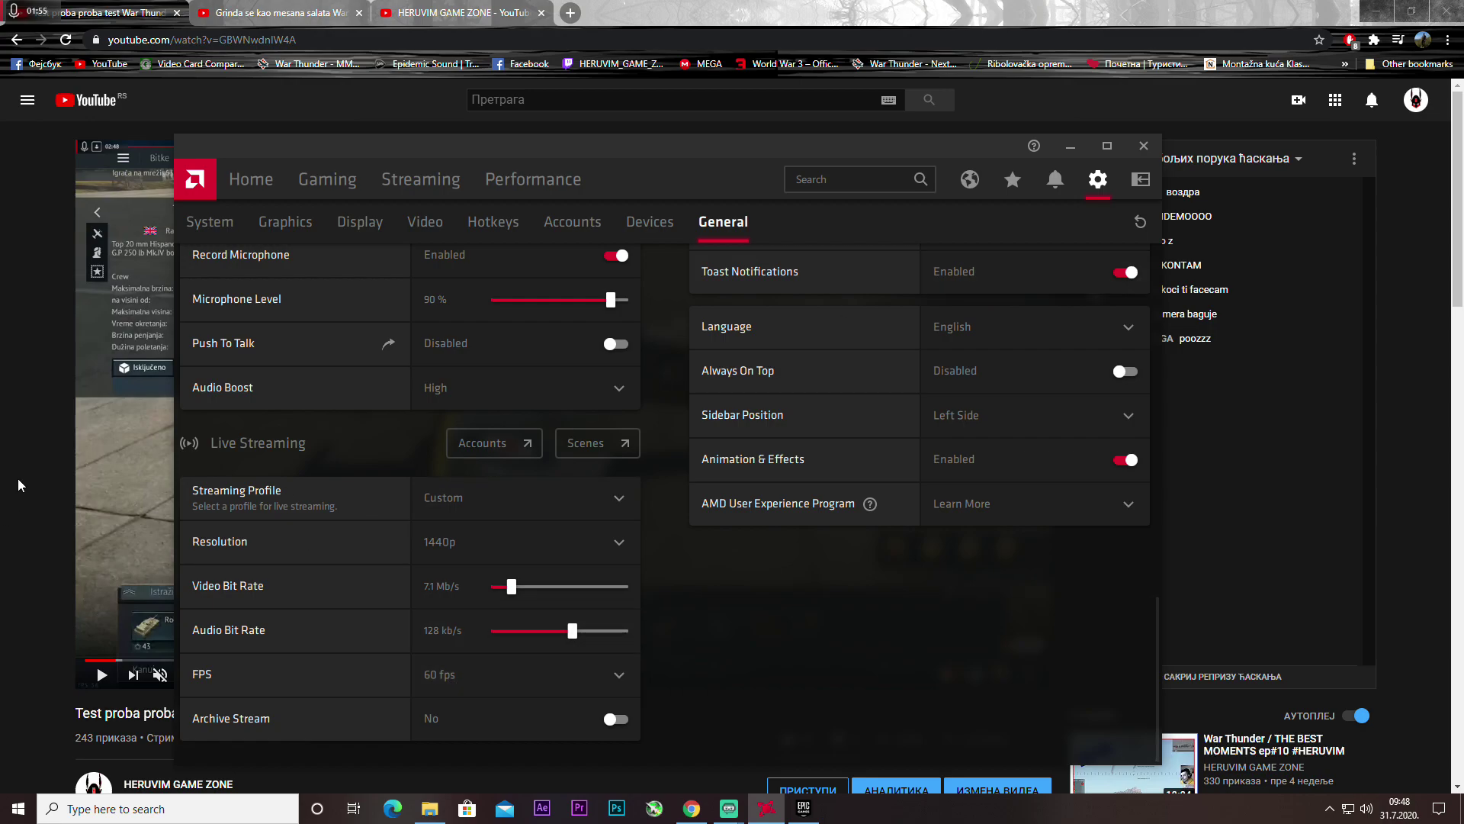
key("alt+r")
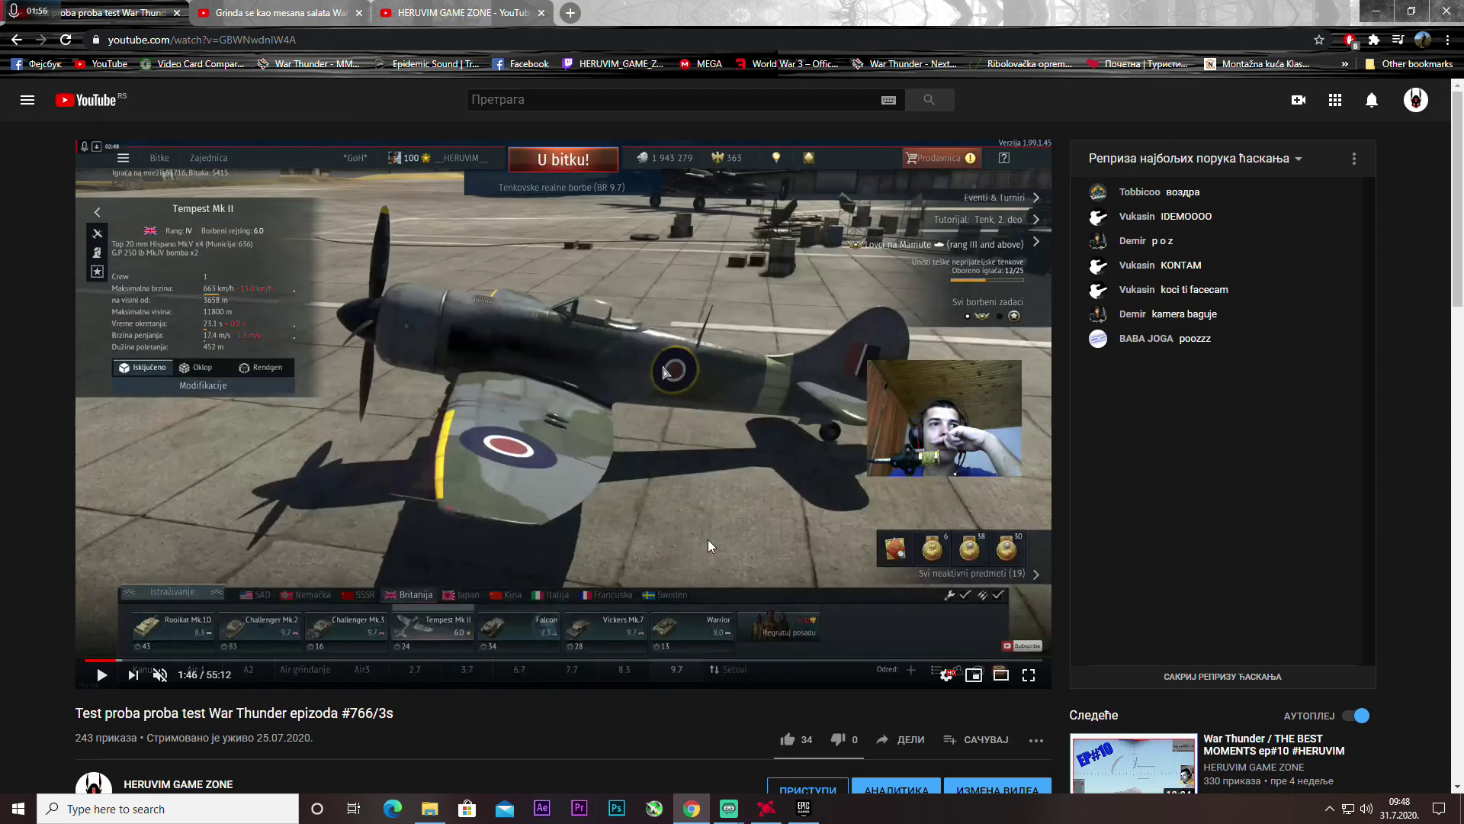
- Rewind the replay to about 1:18 and play it from there
left_click(110, 660)
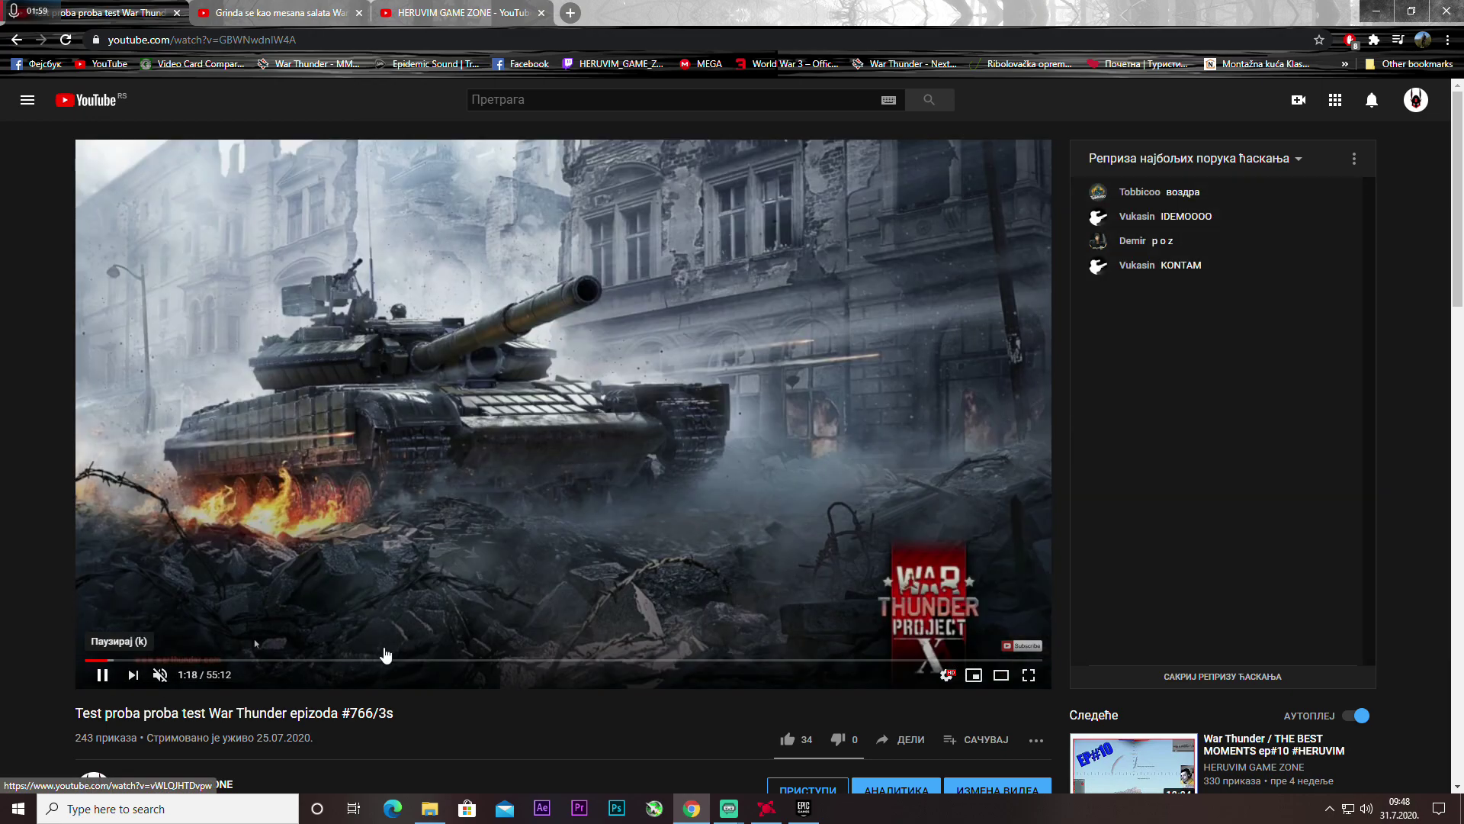
left_click(103, 675)
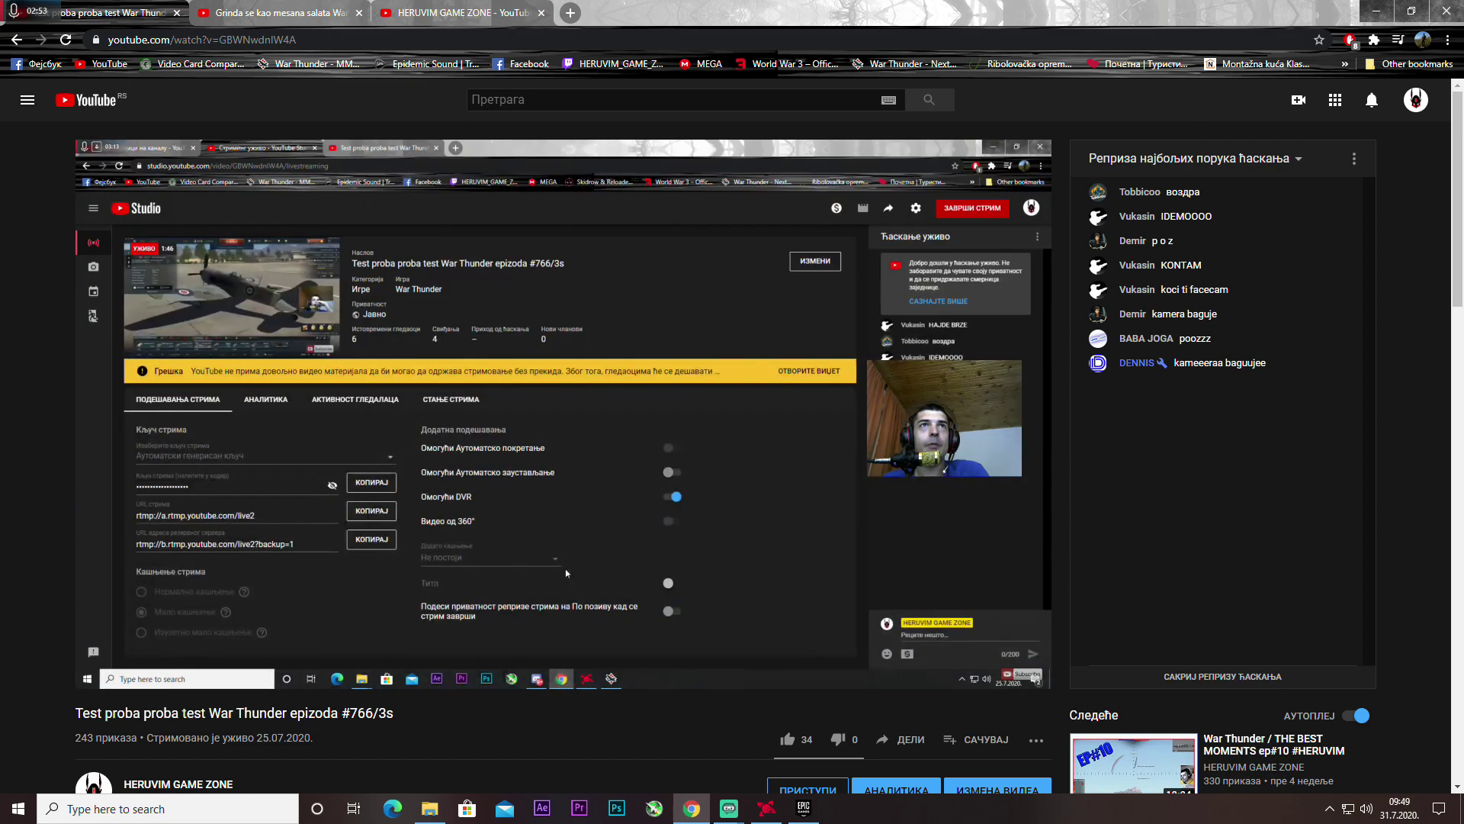
mouse_move(335, 379)
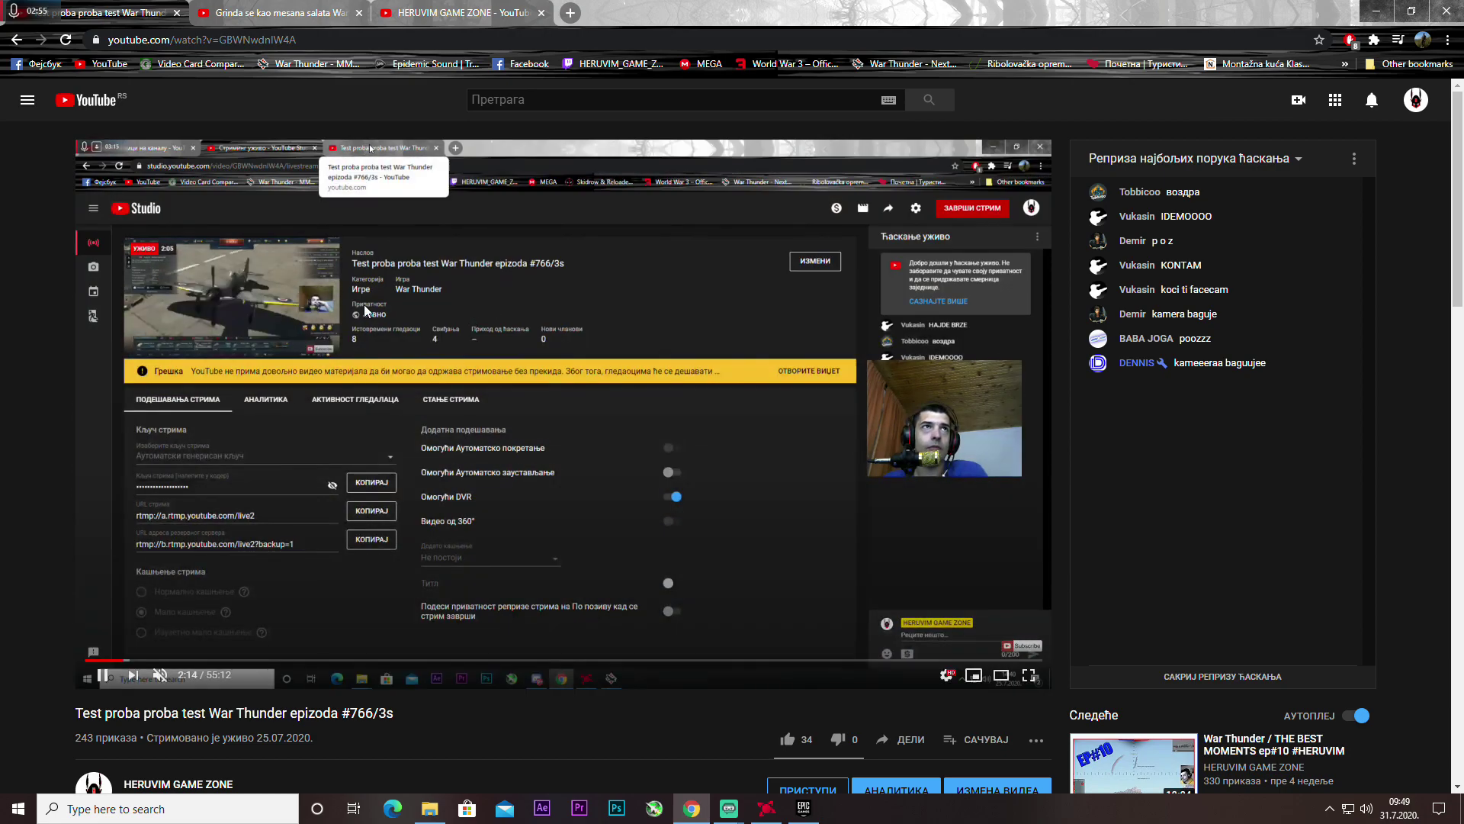
- Pause the replay at about 2:18 and view the Streamlabs OBS main window alongside the AMD Radeon Software streaming settings
left_click(766, 808)
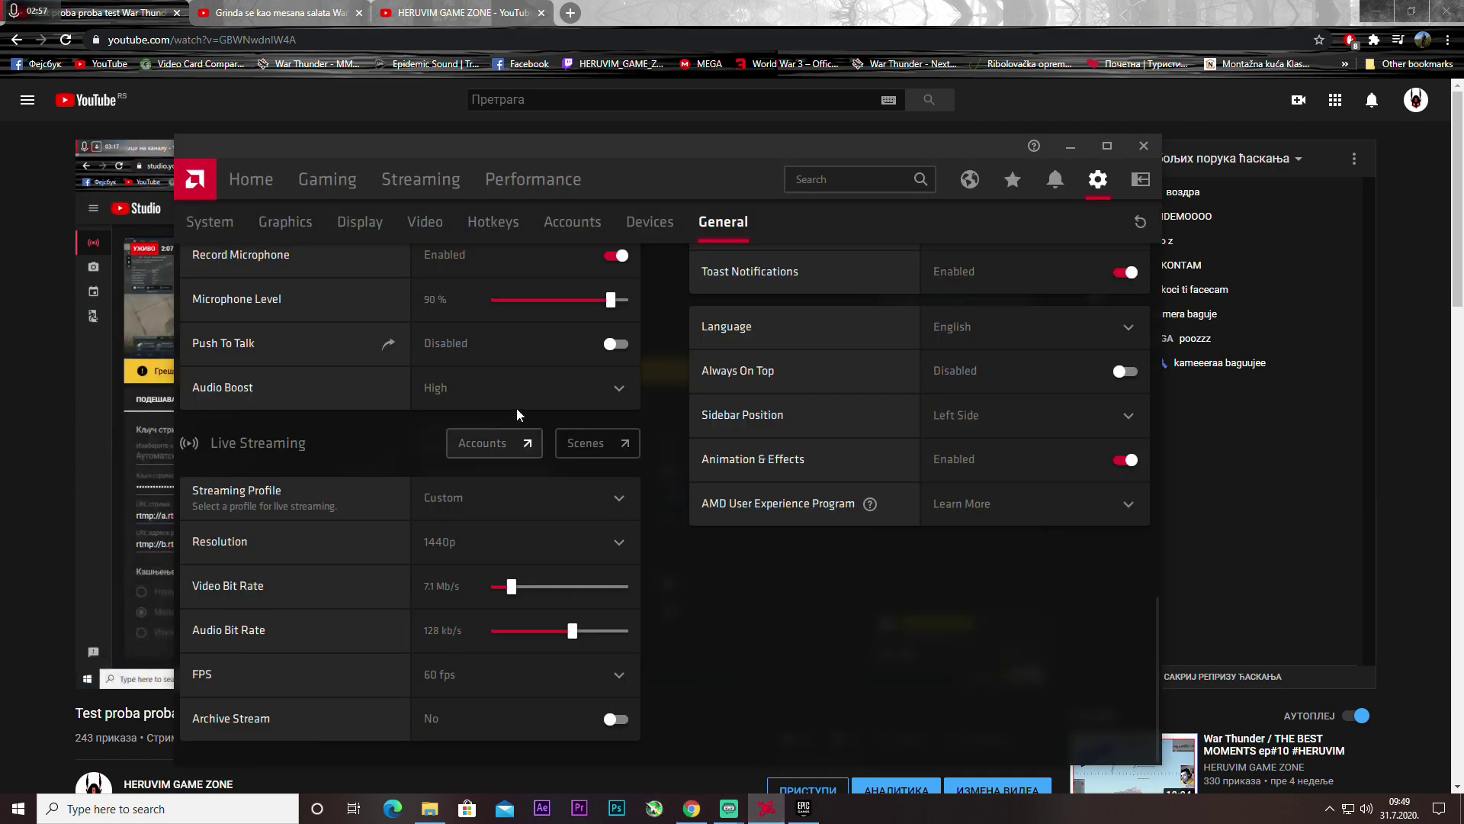
left_click(93, 410)
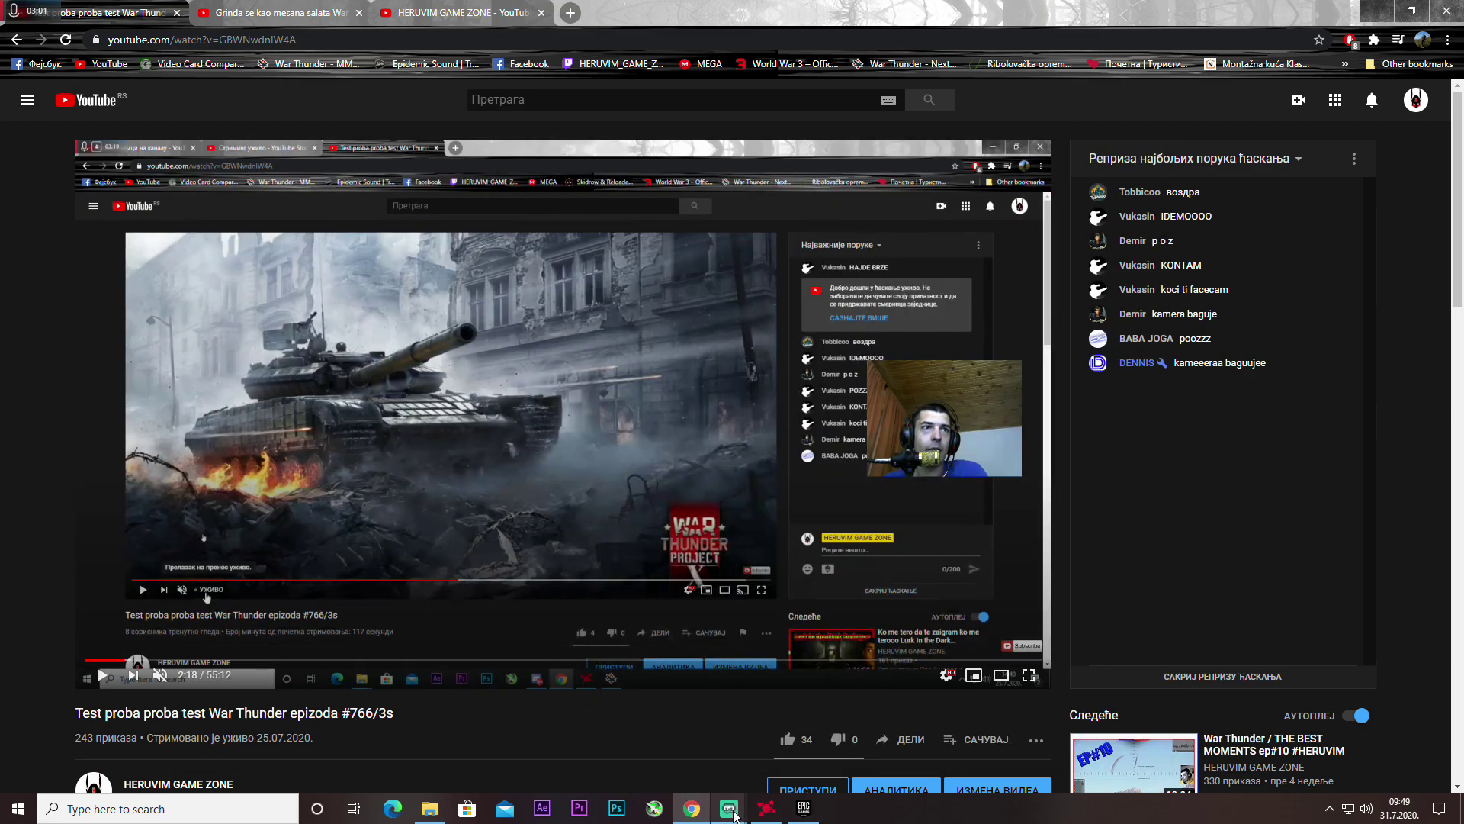
mouse_move(729, 808)
left_click(695, 738)
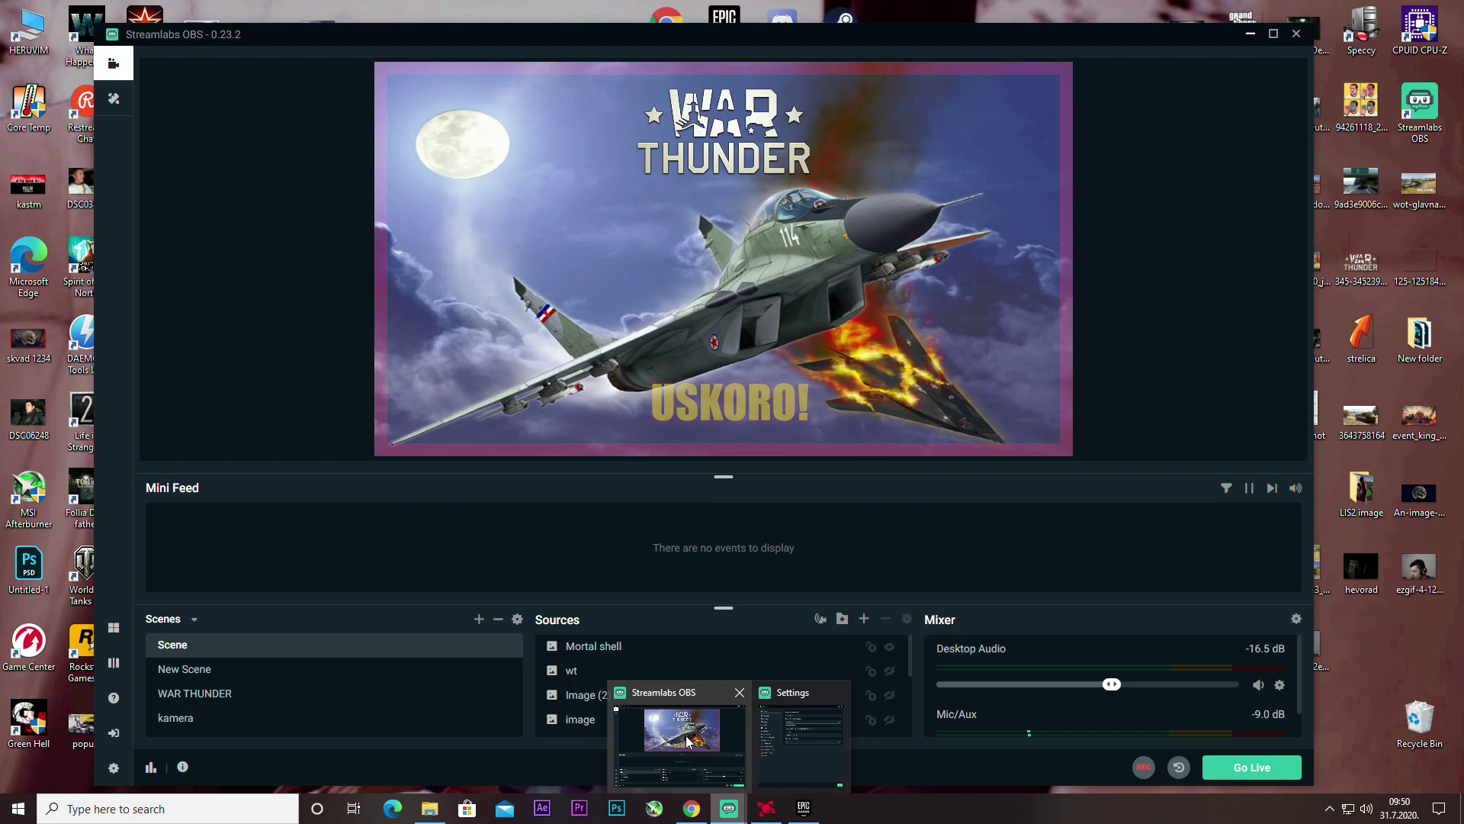
left_click(687, 740)
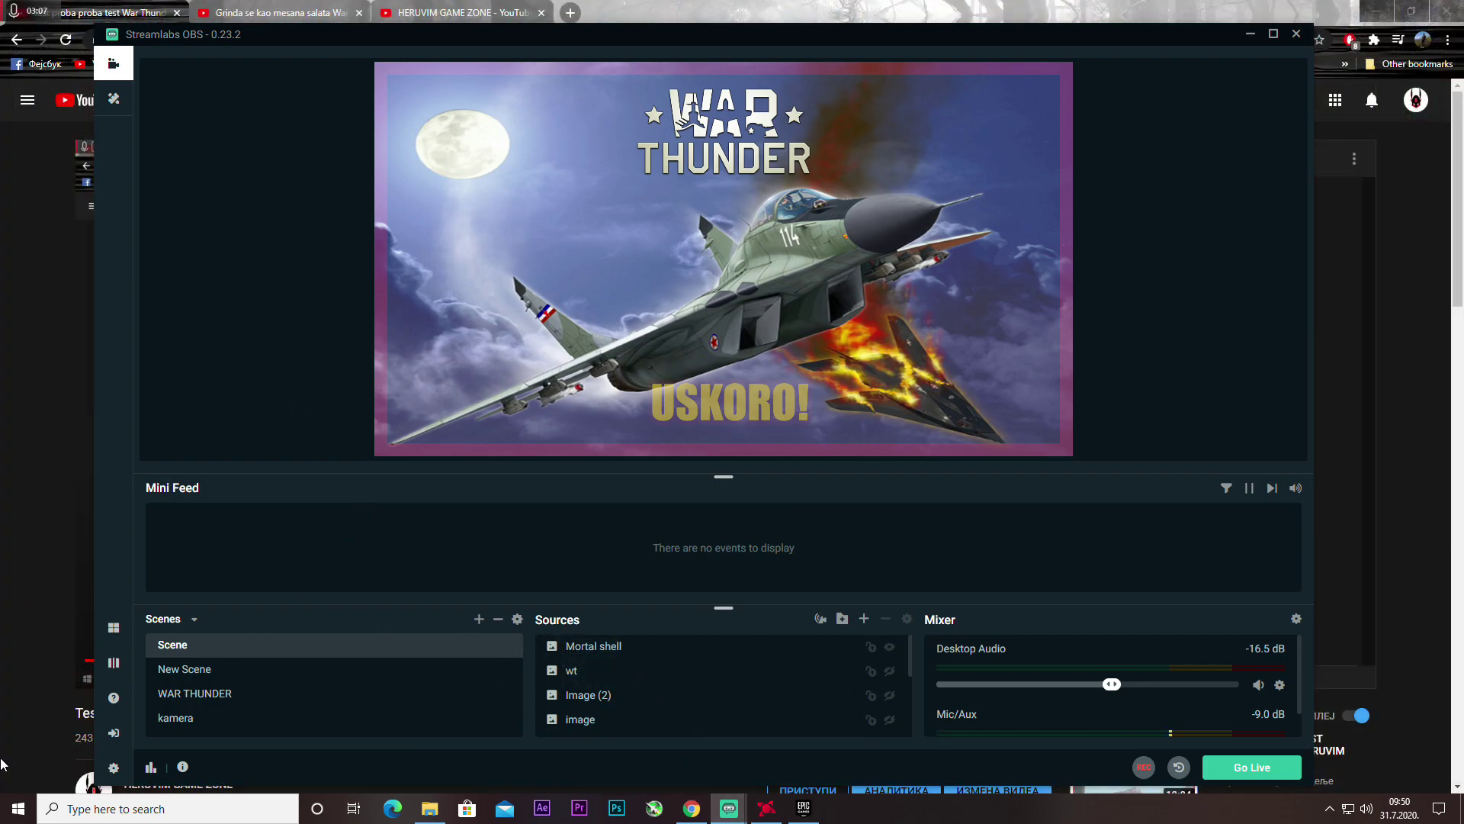
left_click(766, 808)
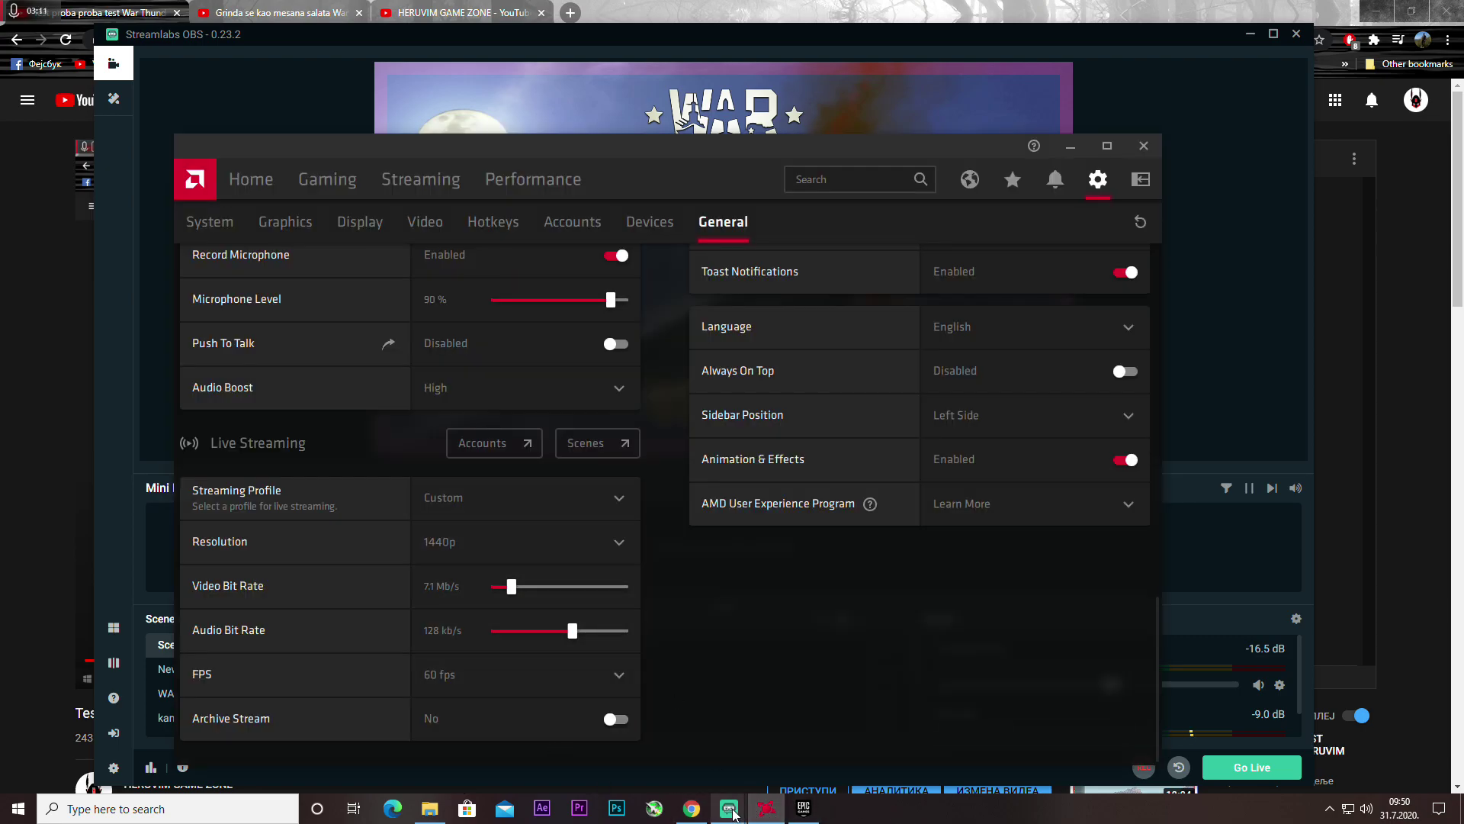
- Review the Stream, Output, Audio and Video settings in Streamlabs OBS against the live streaming settings in AMD Radeon Software
mouse_move(729, 807)
left_click(695, 752)
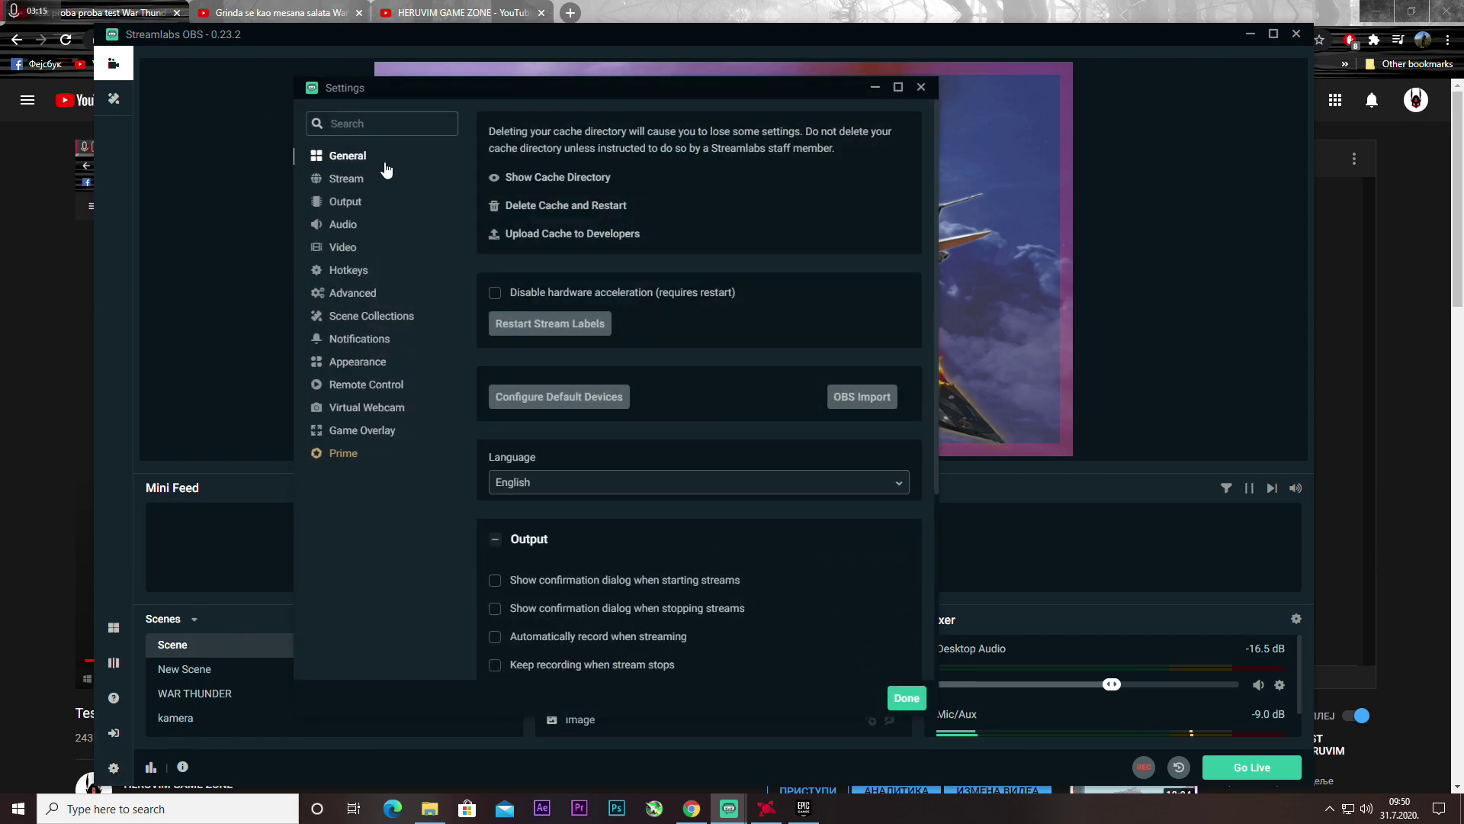
left_click(348, 182)
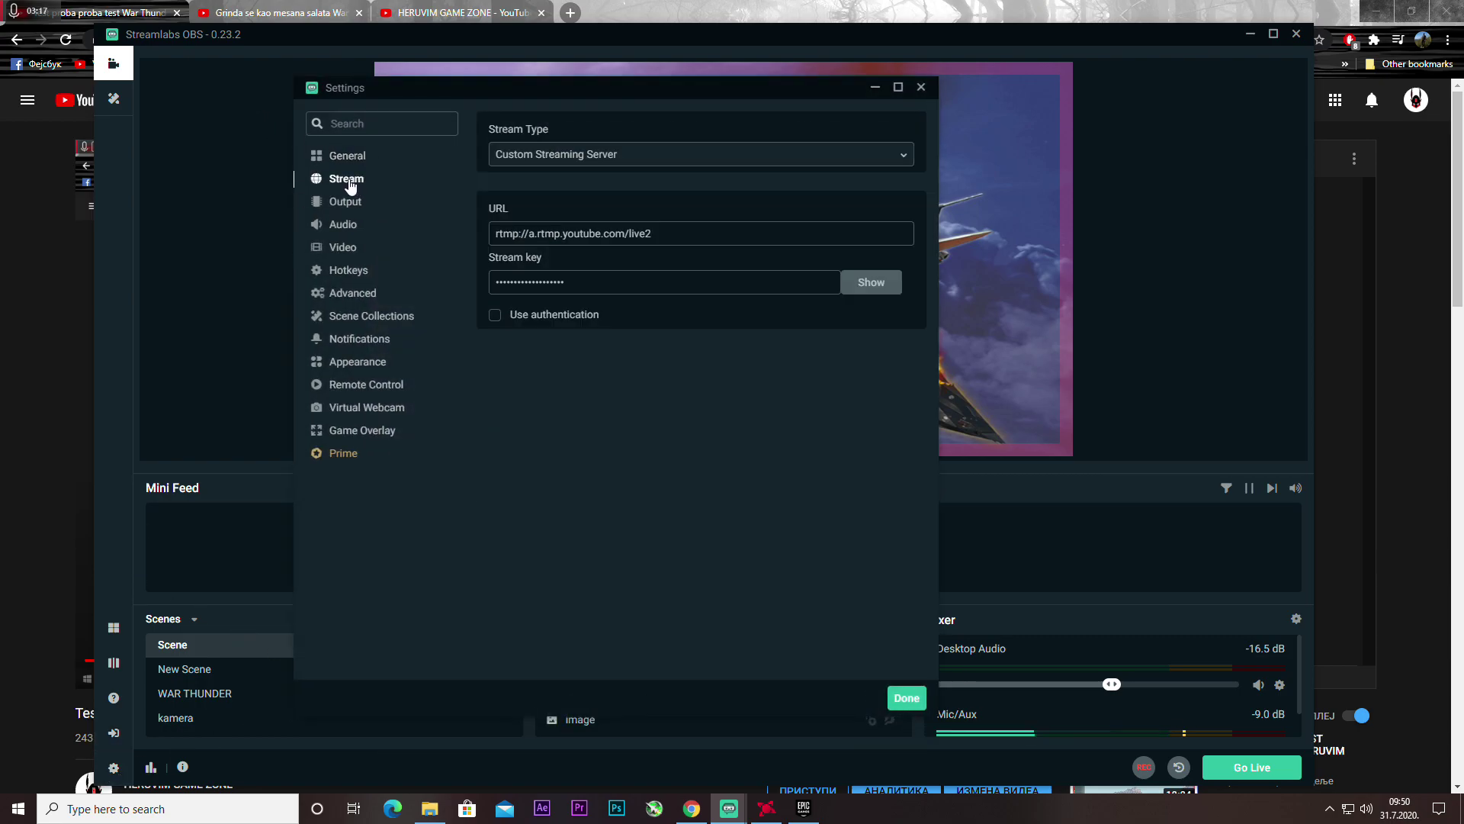
left_click(362, 206)
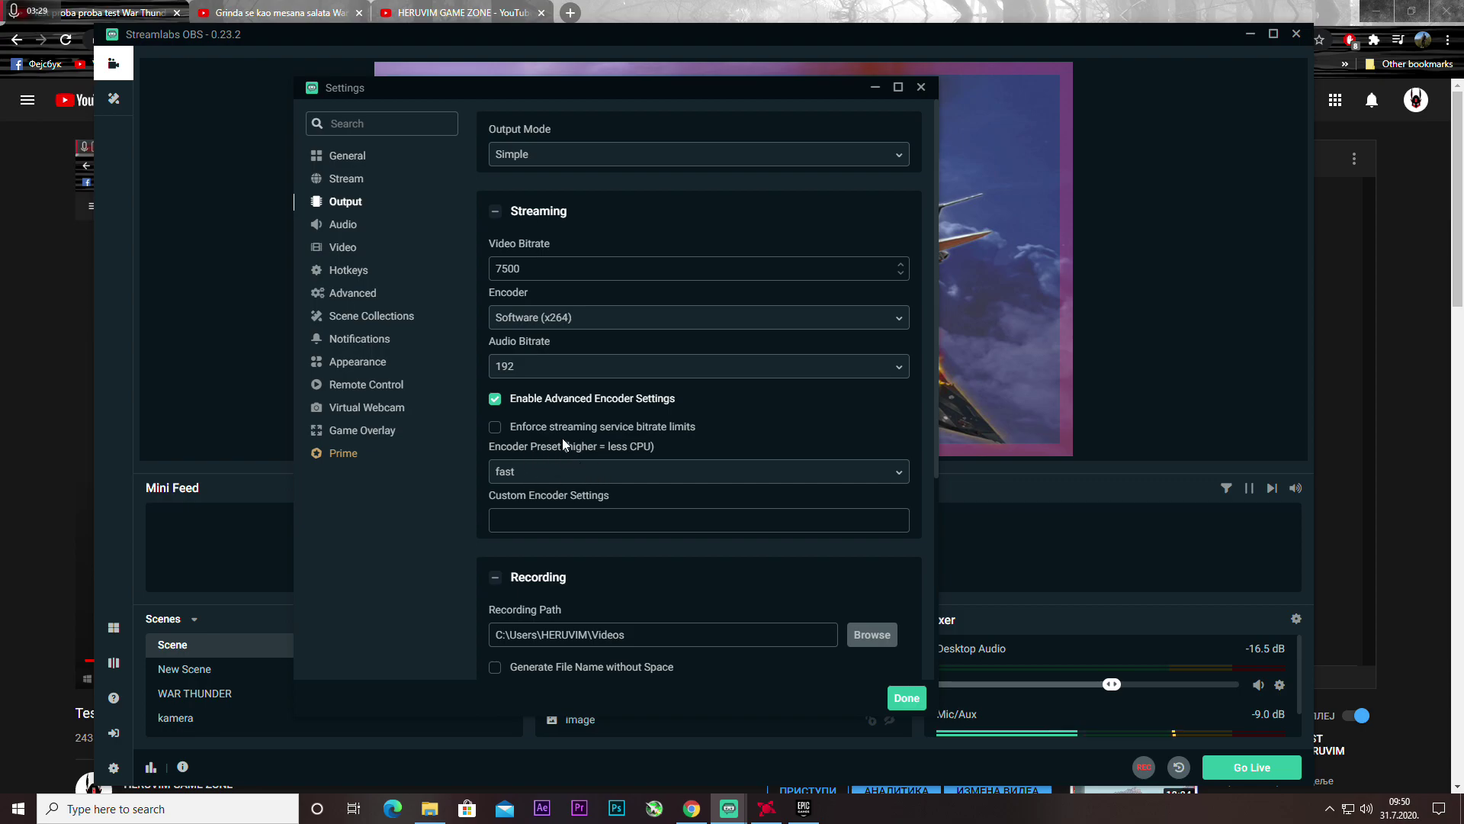
left_click(344, 182)
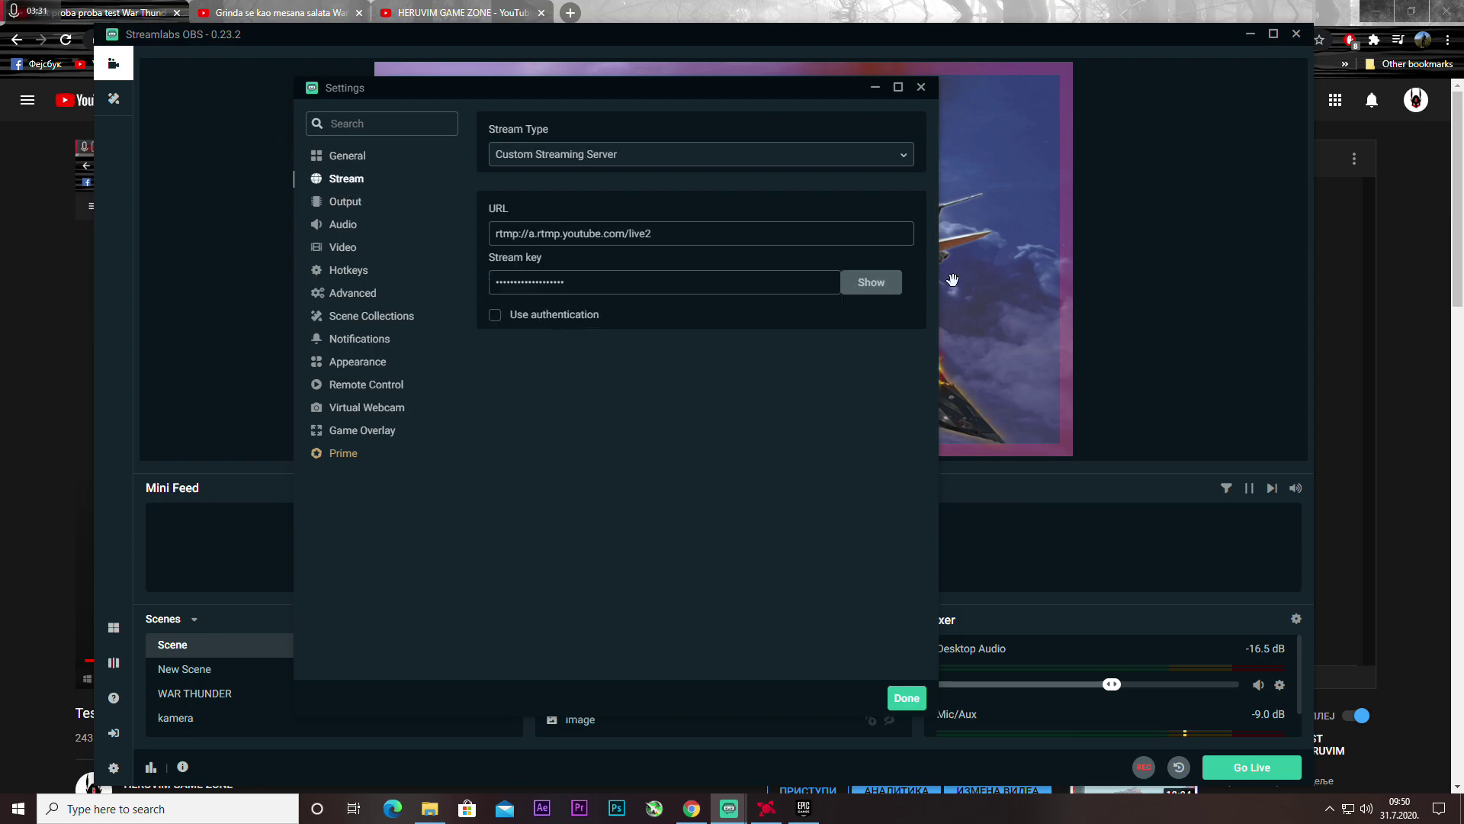
left_click(340, 230)
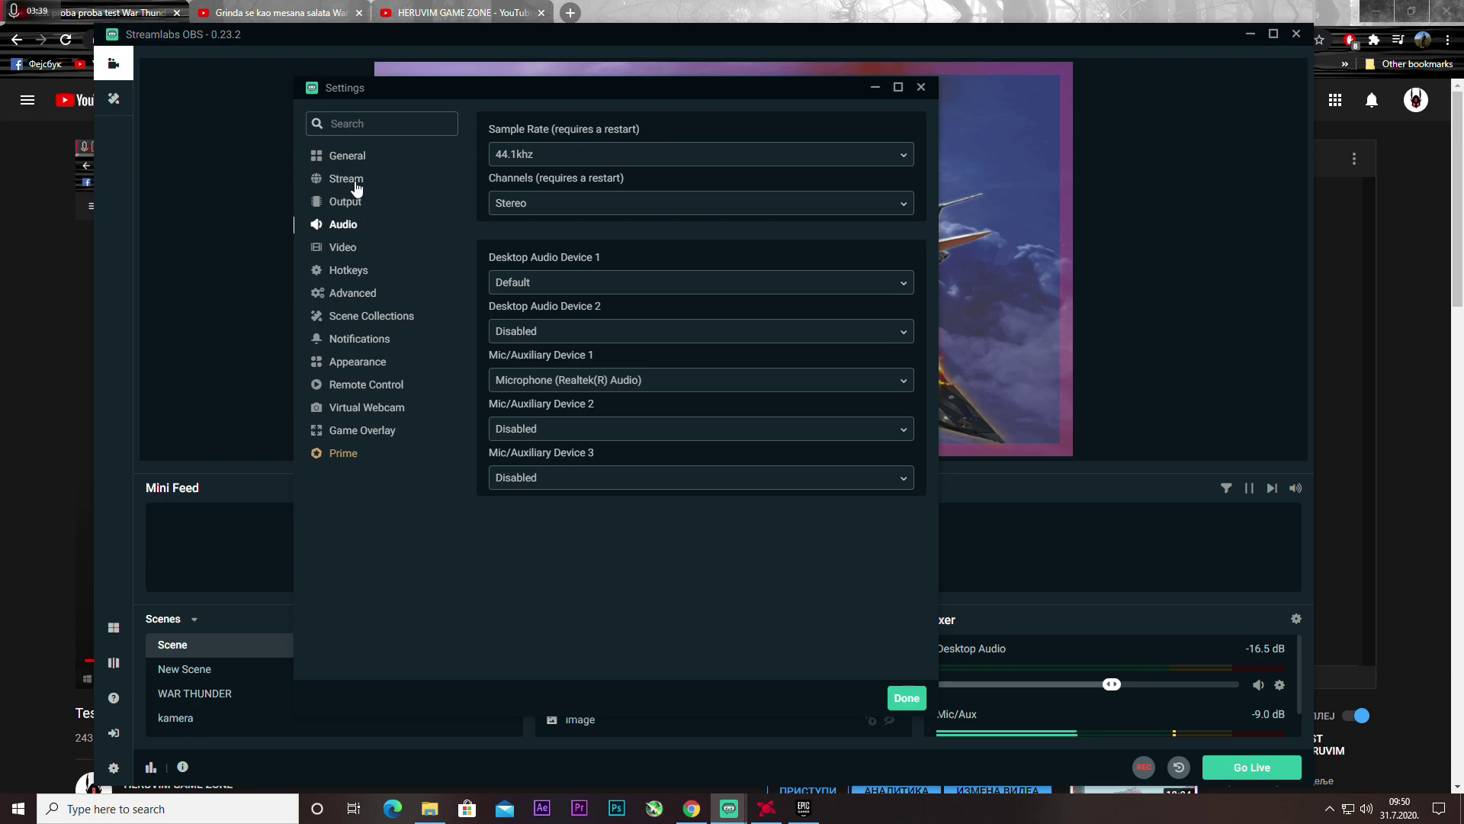
left_click(328, 249)
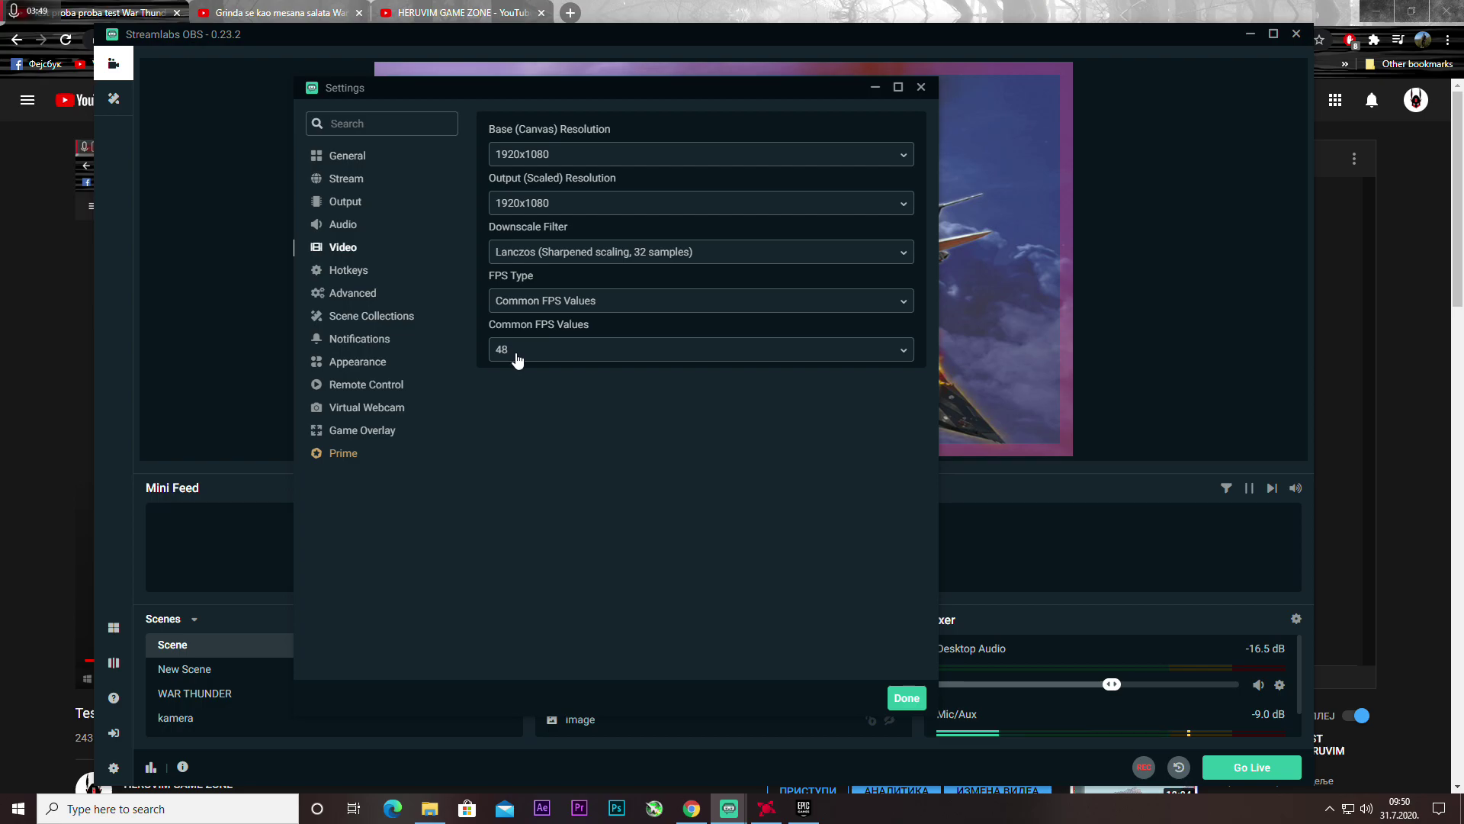
left_click(766, 808)
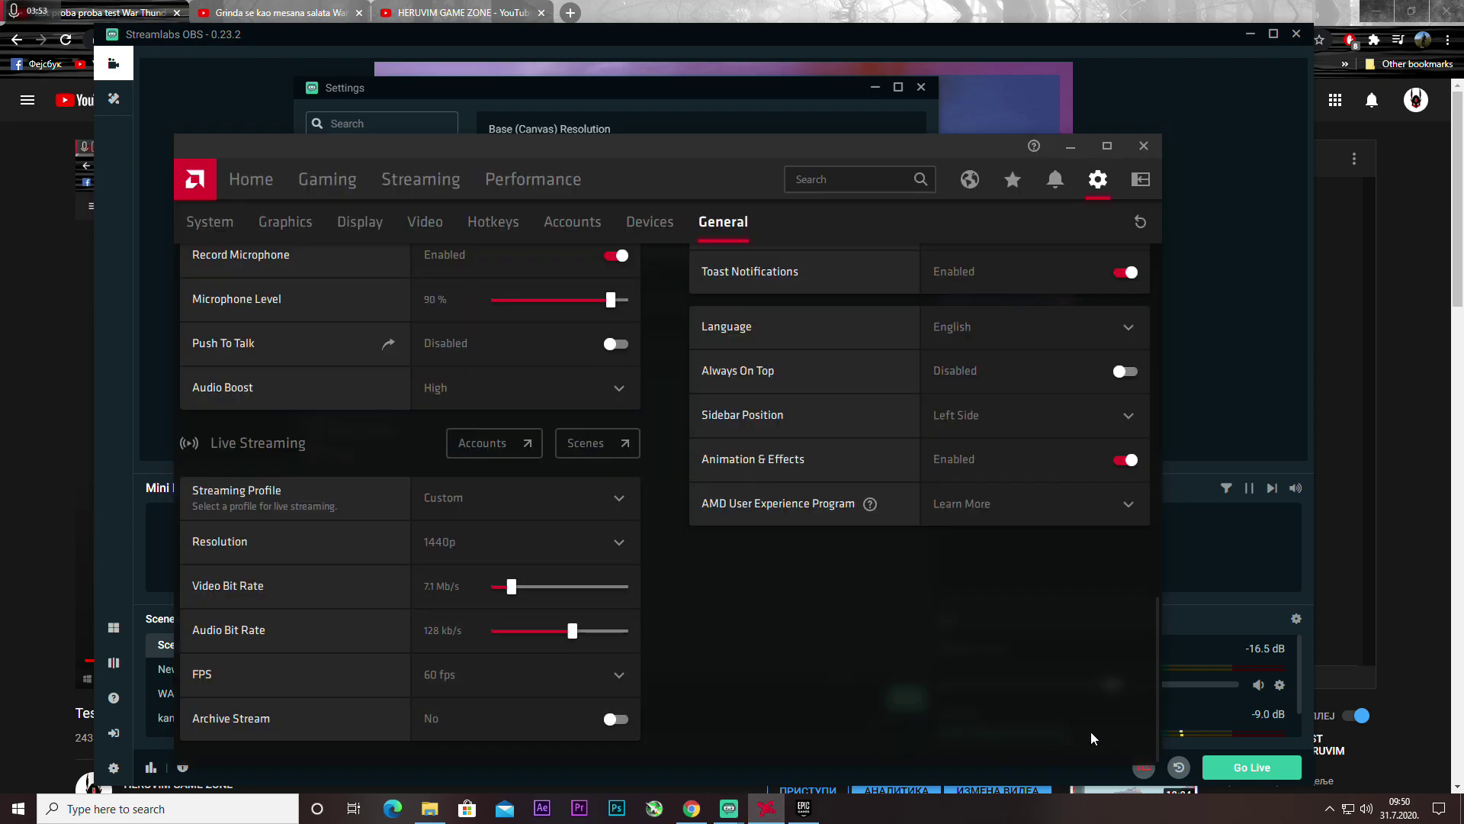
left_click(15, 569)
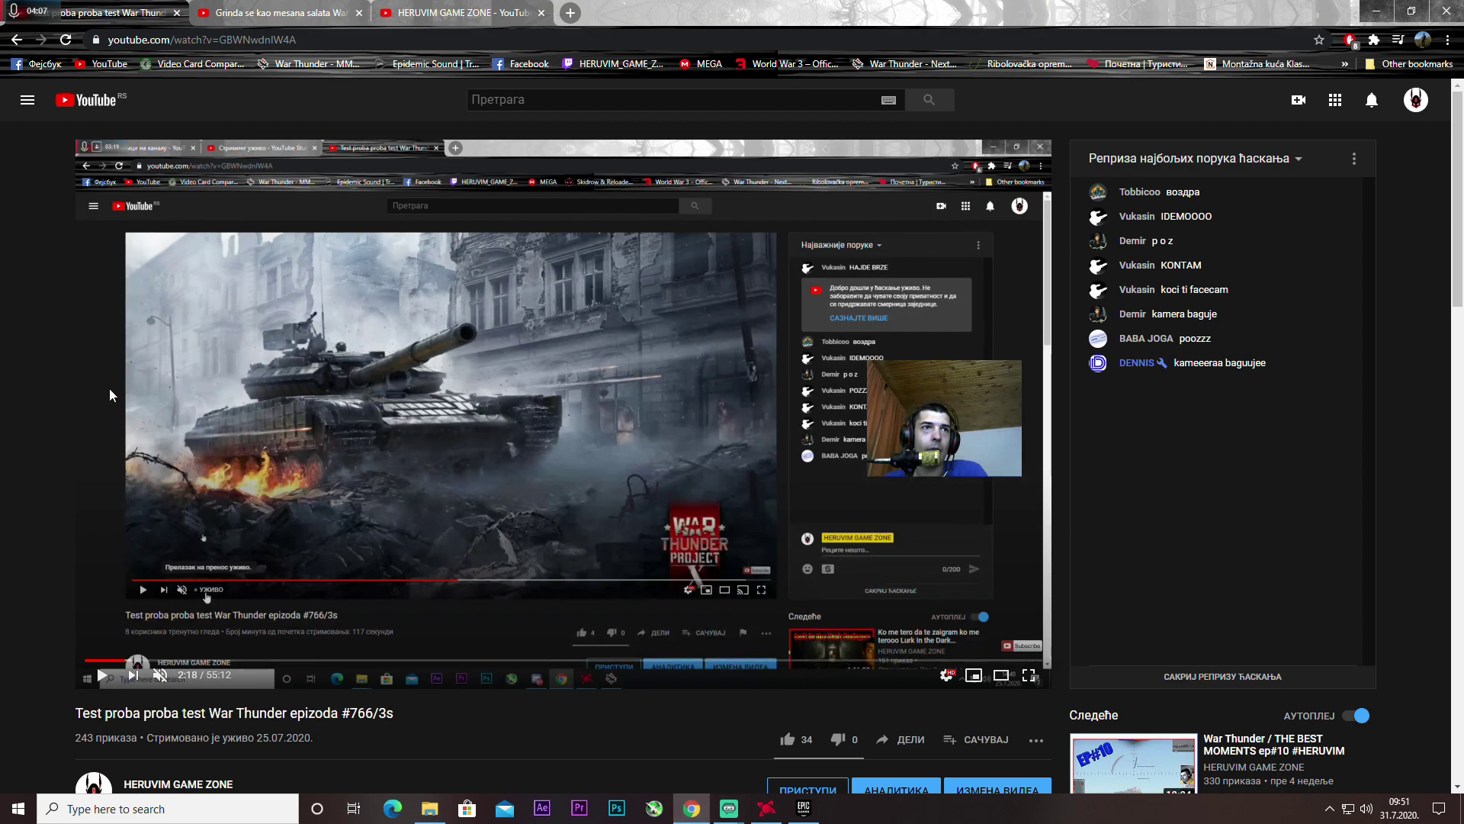
- Resume the replay in the browser and pause it at about 2:44
left_click(99, 412)
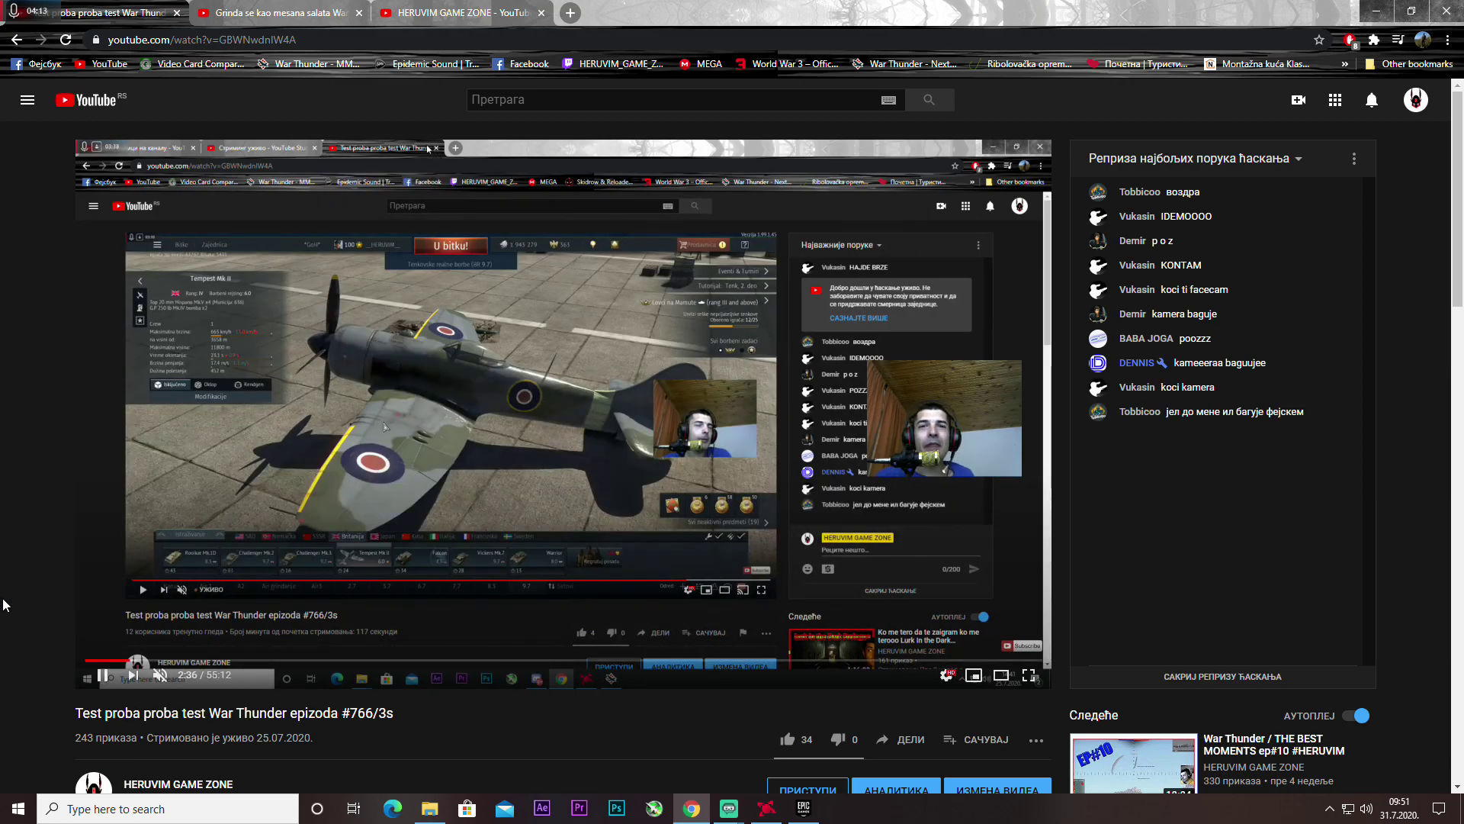
key("l")
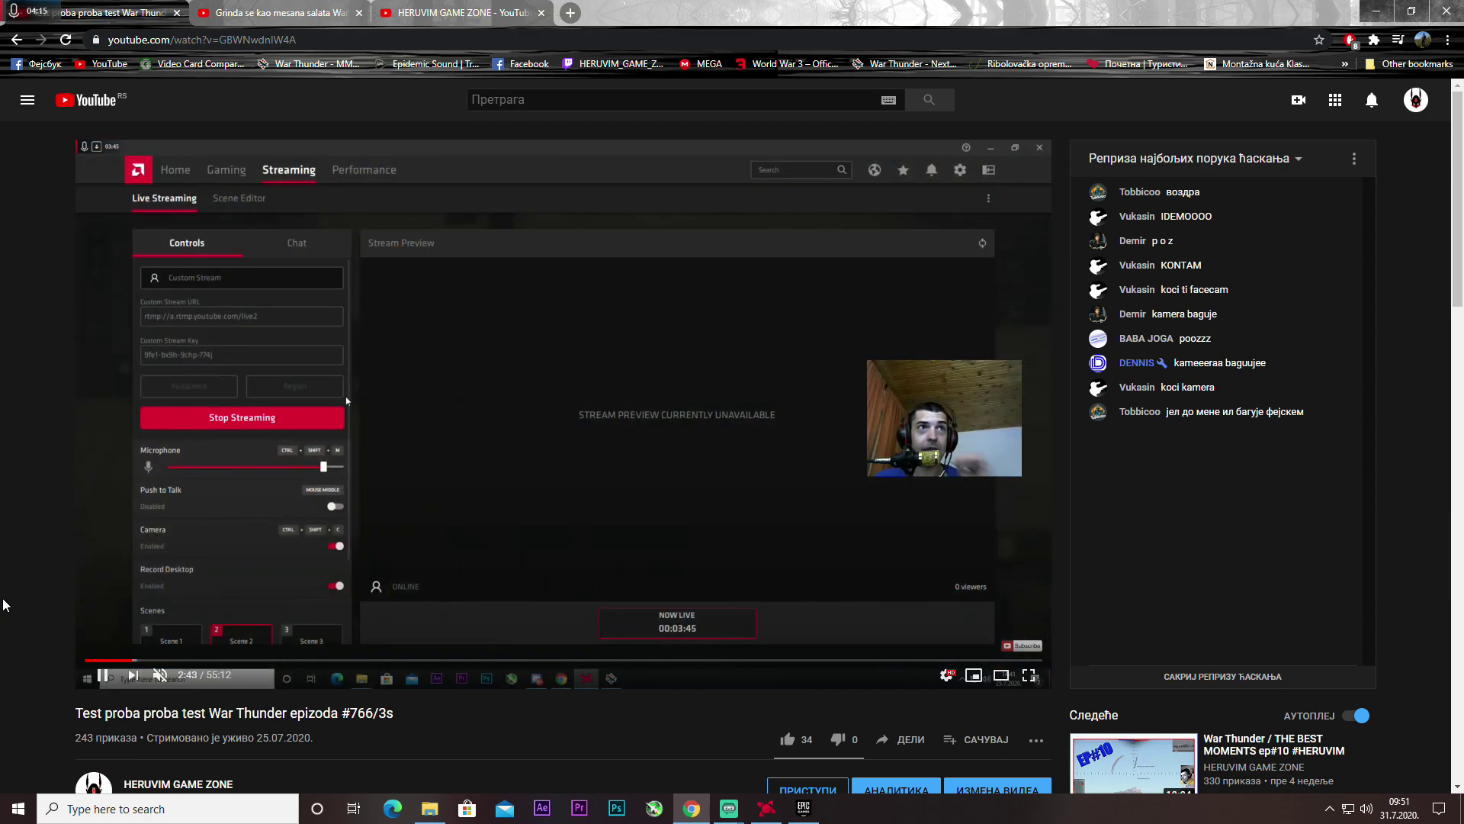
key("Left")
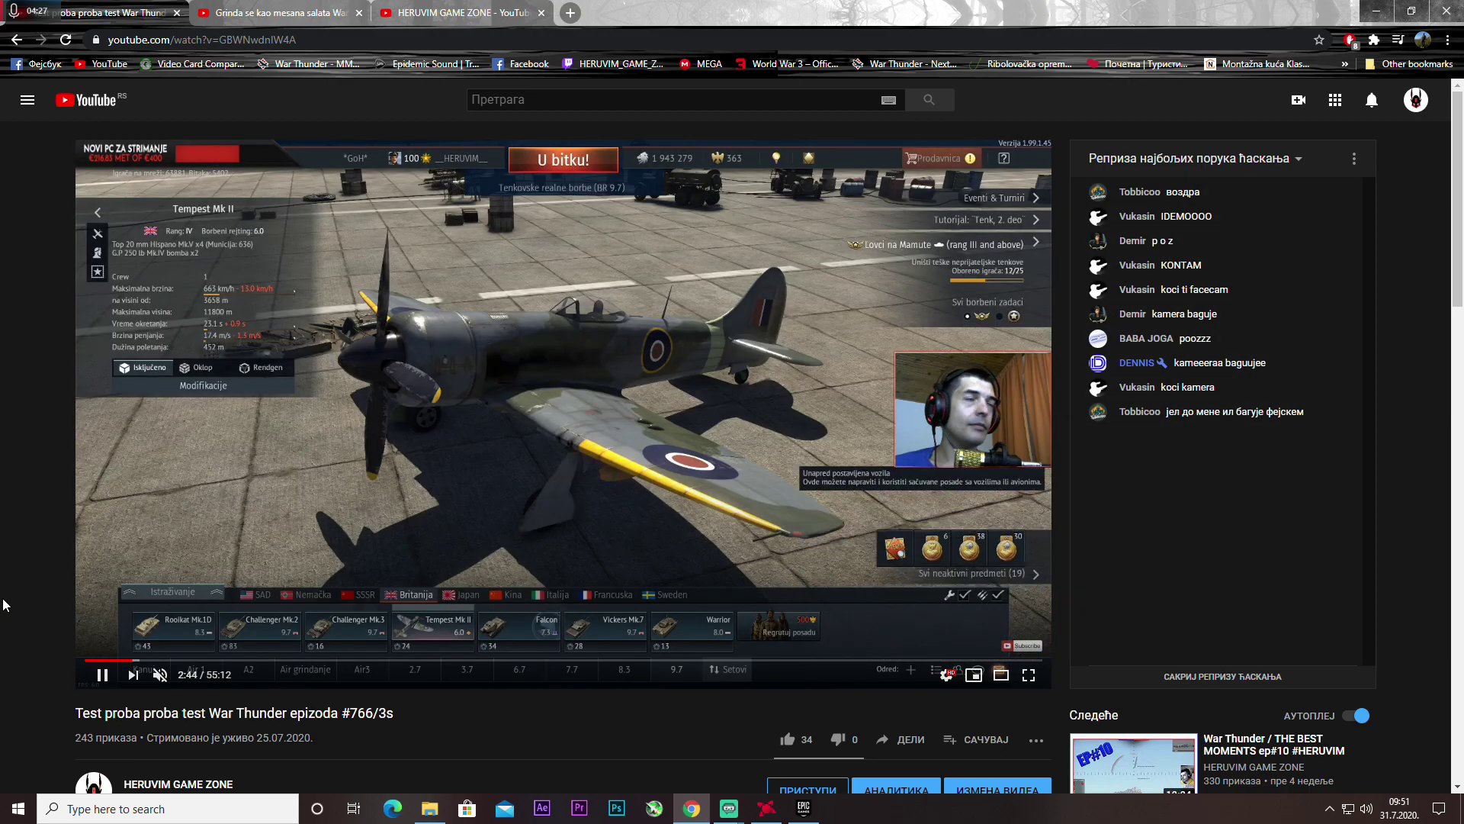
key("Left")
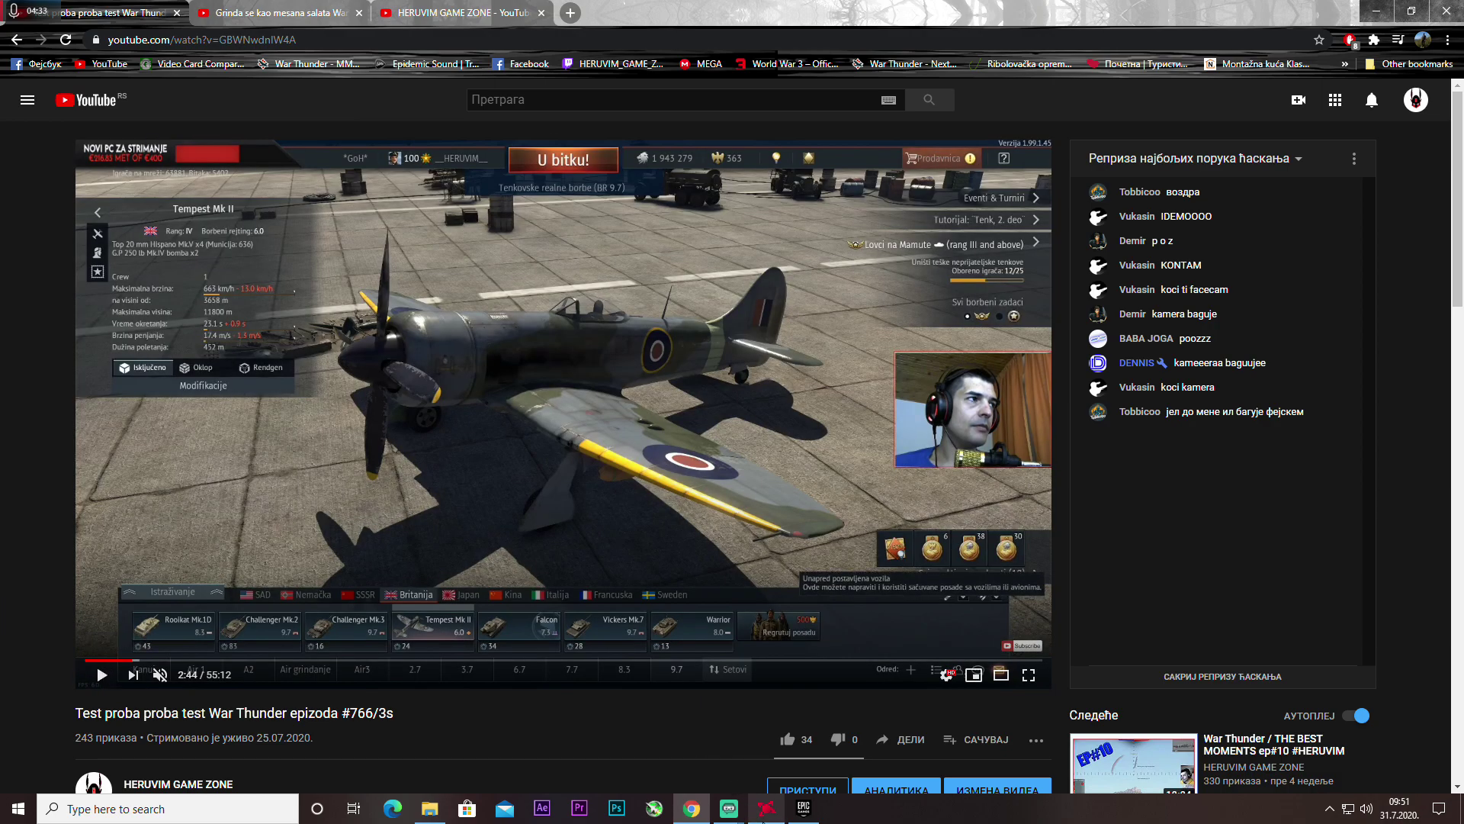
- Look over AMD Radeon Software's live streaming settings and the Streamlabs OBS scene, and return to the replay in the browser
left_click(766, 810)
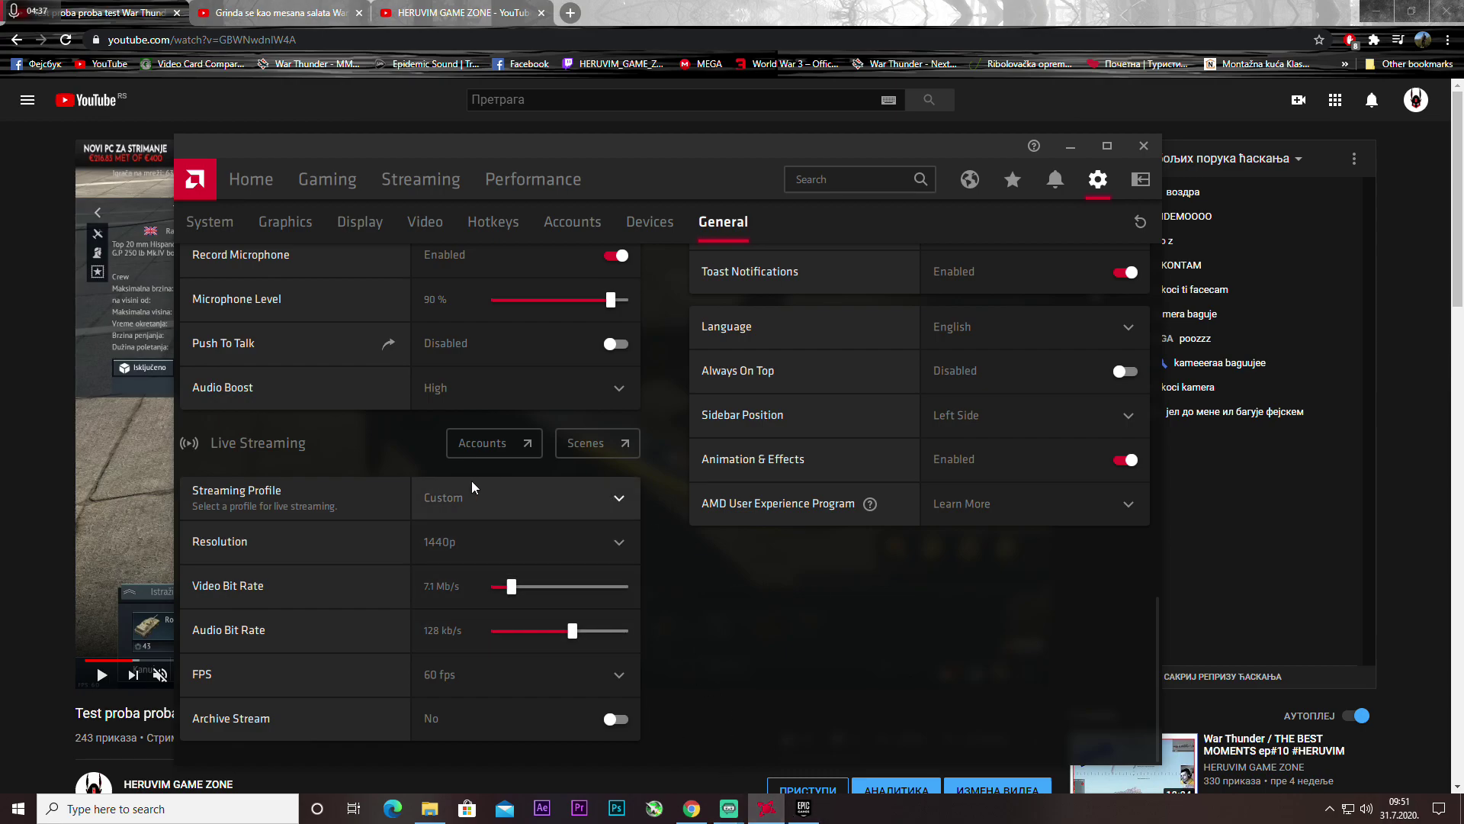
left_click(3, 468)
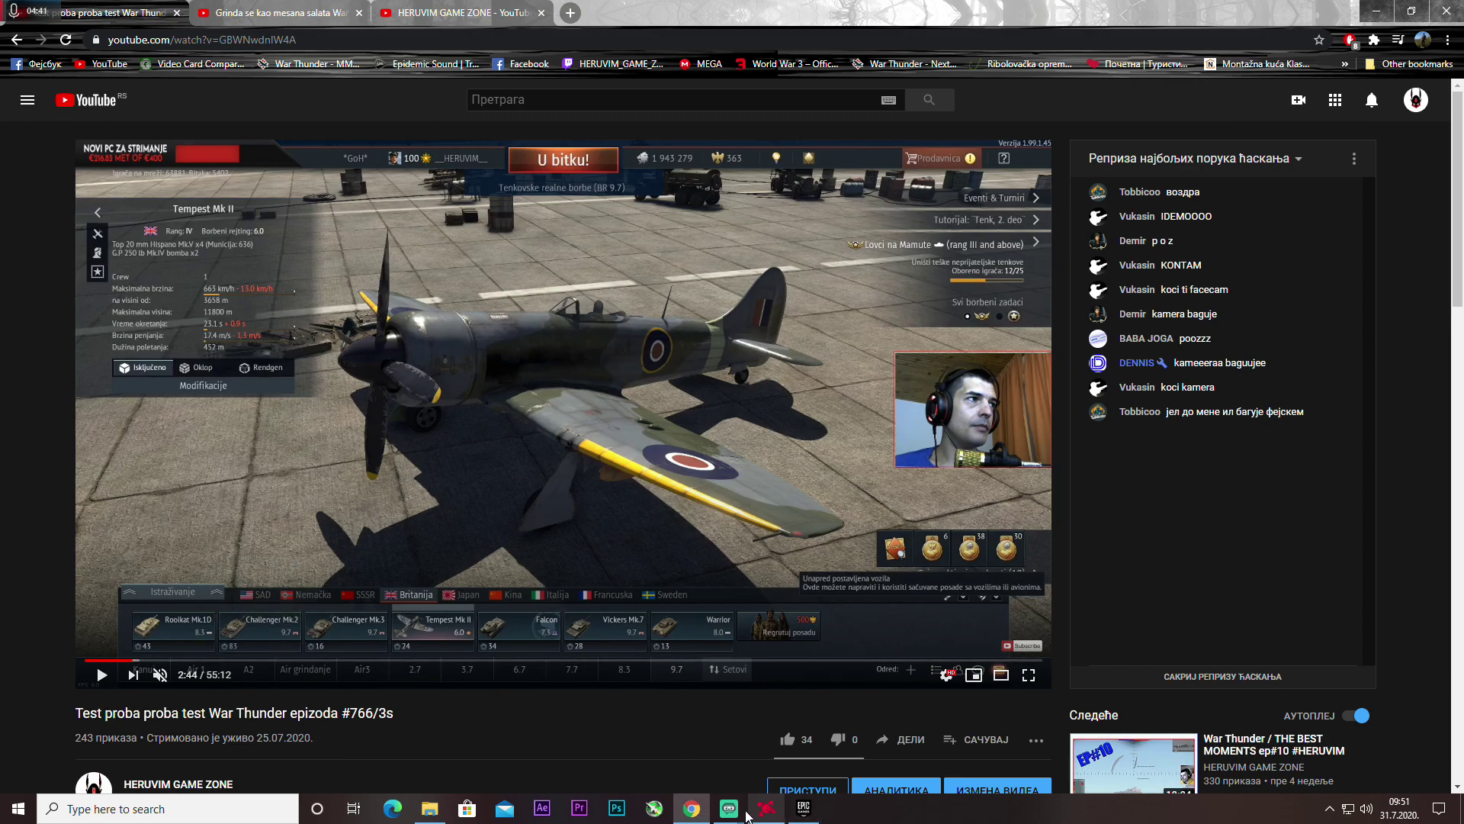
left_click(726, 755)
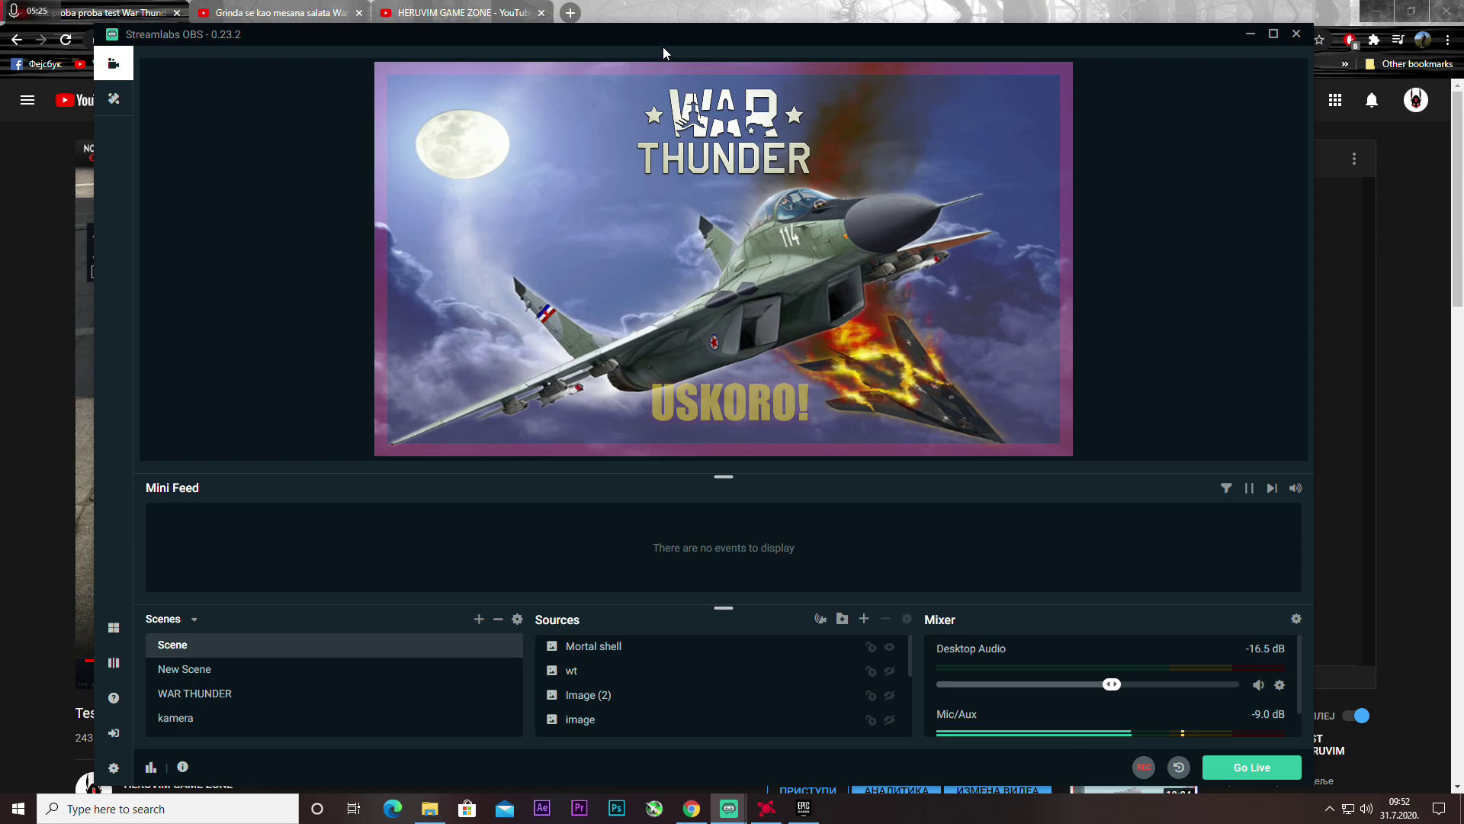
left_click(12, 291)
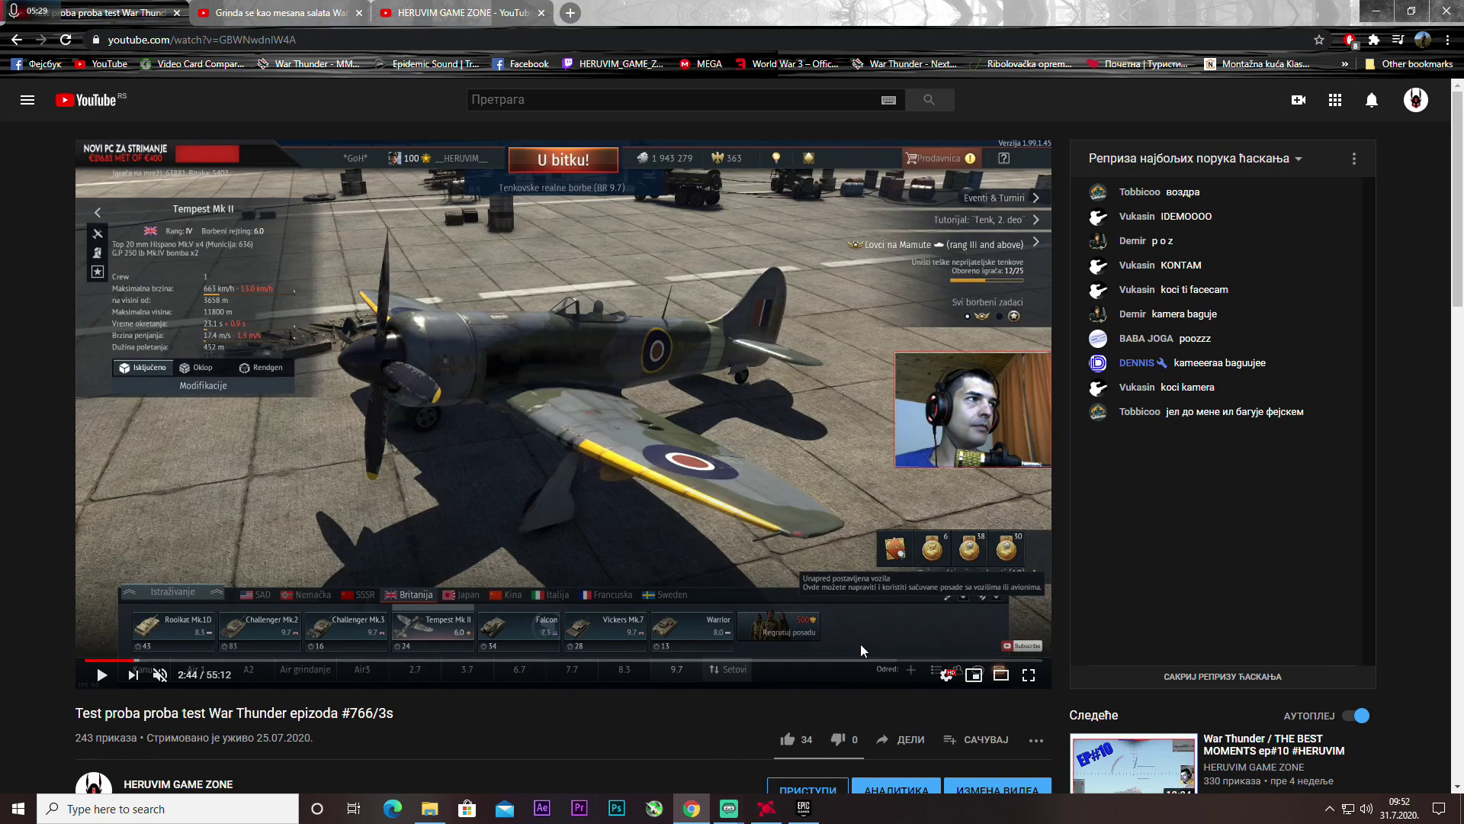
- Check the replay's playback settings and compare the AMD Radeon Software streaming options with the Streamlabs OBS main window
left_click(949, 675)
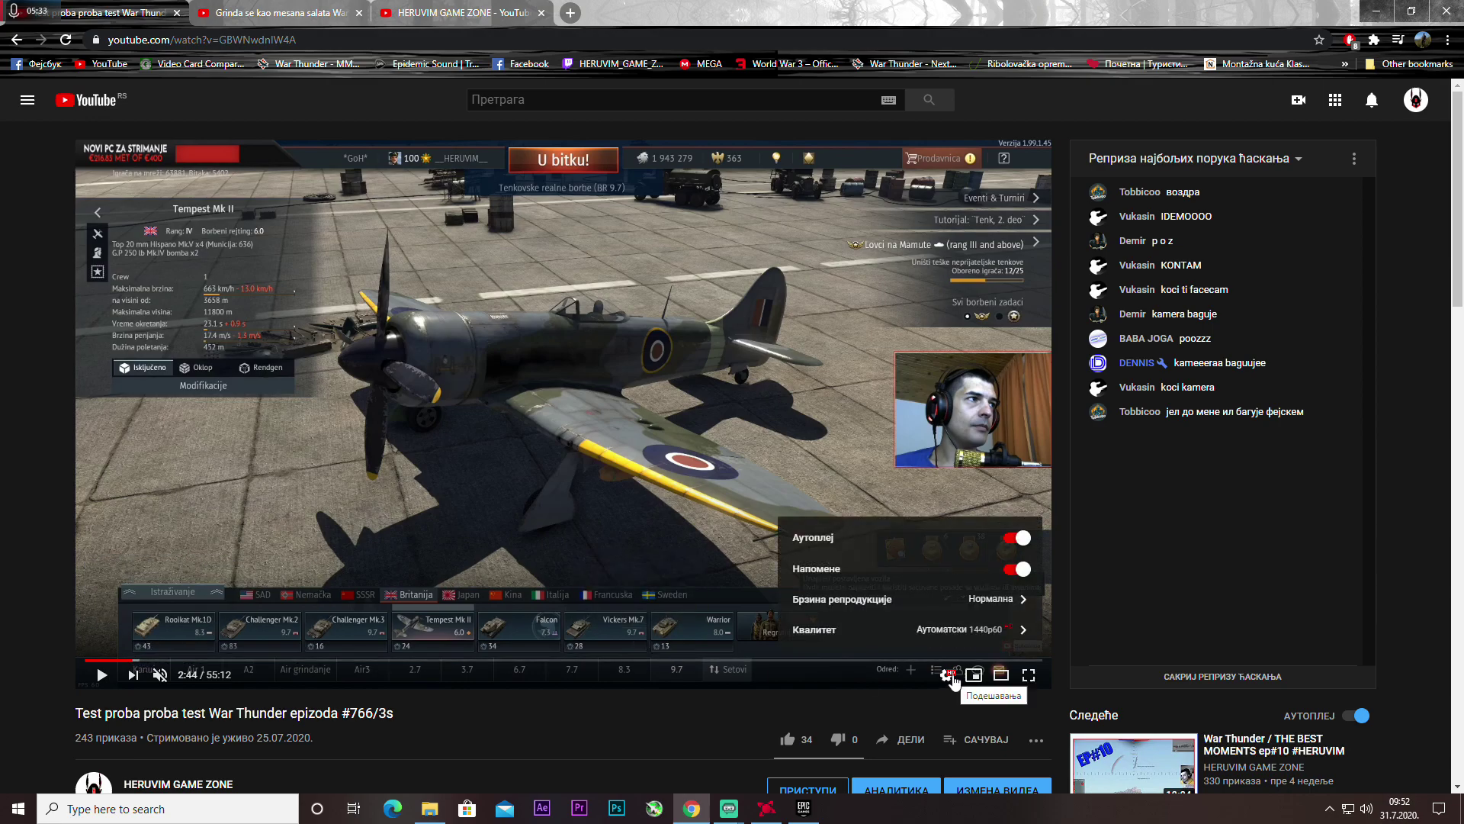
left_click(950, 676)
key("alt+r")
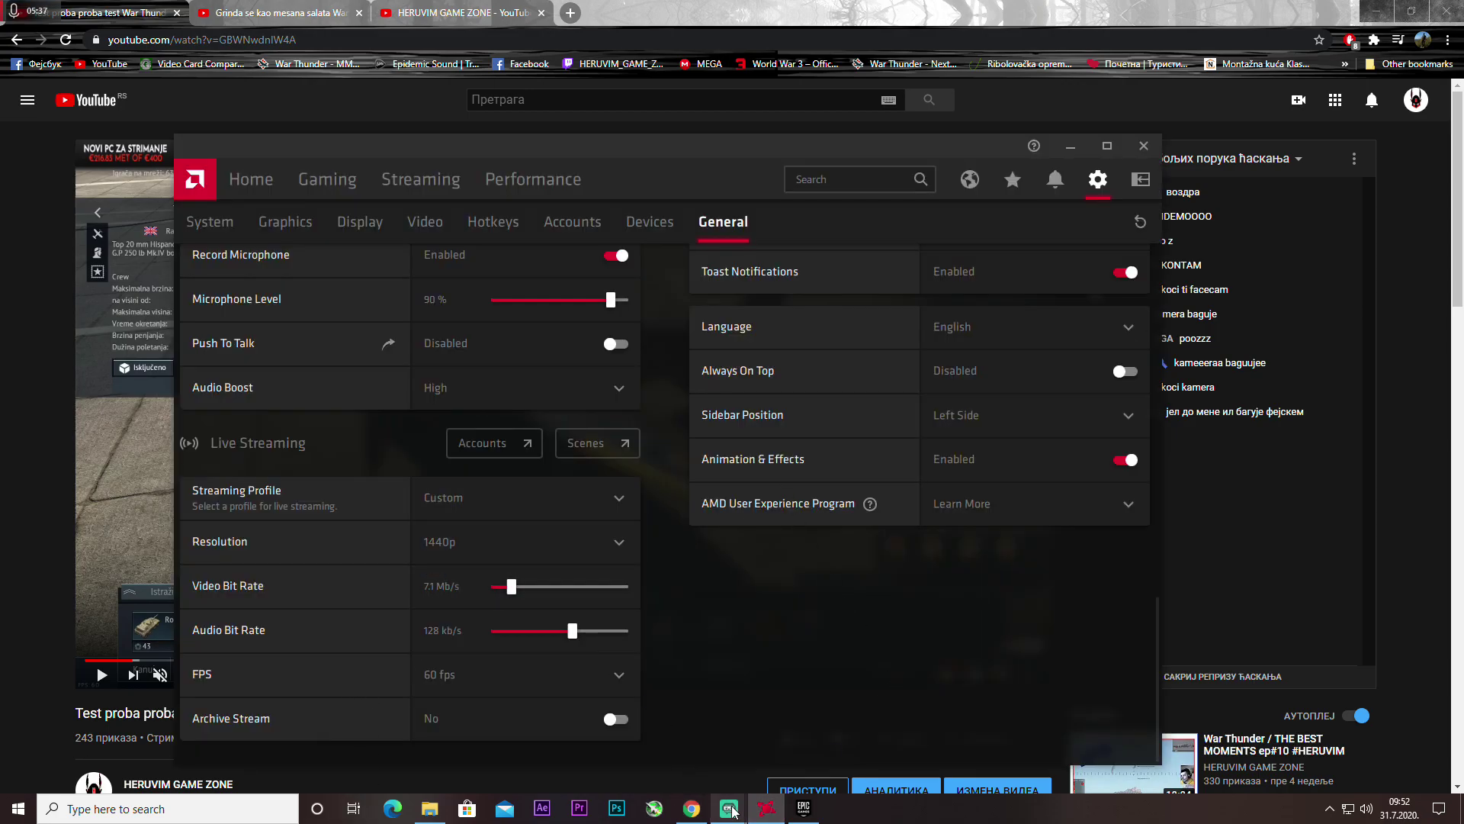
mouse_move(728, 808)
left_click(717, 743)
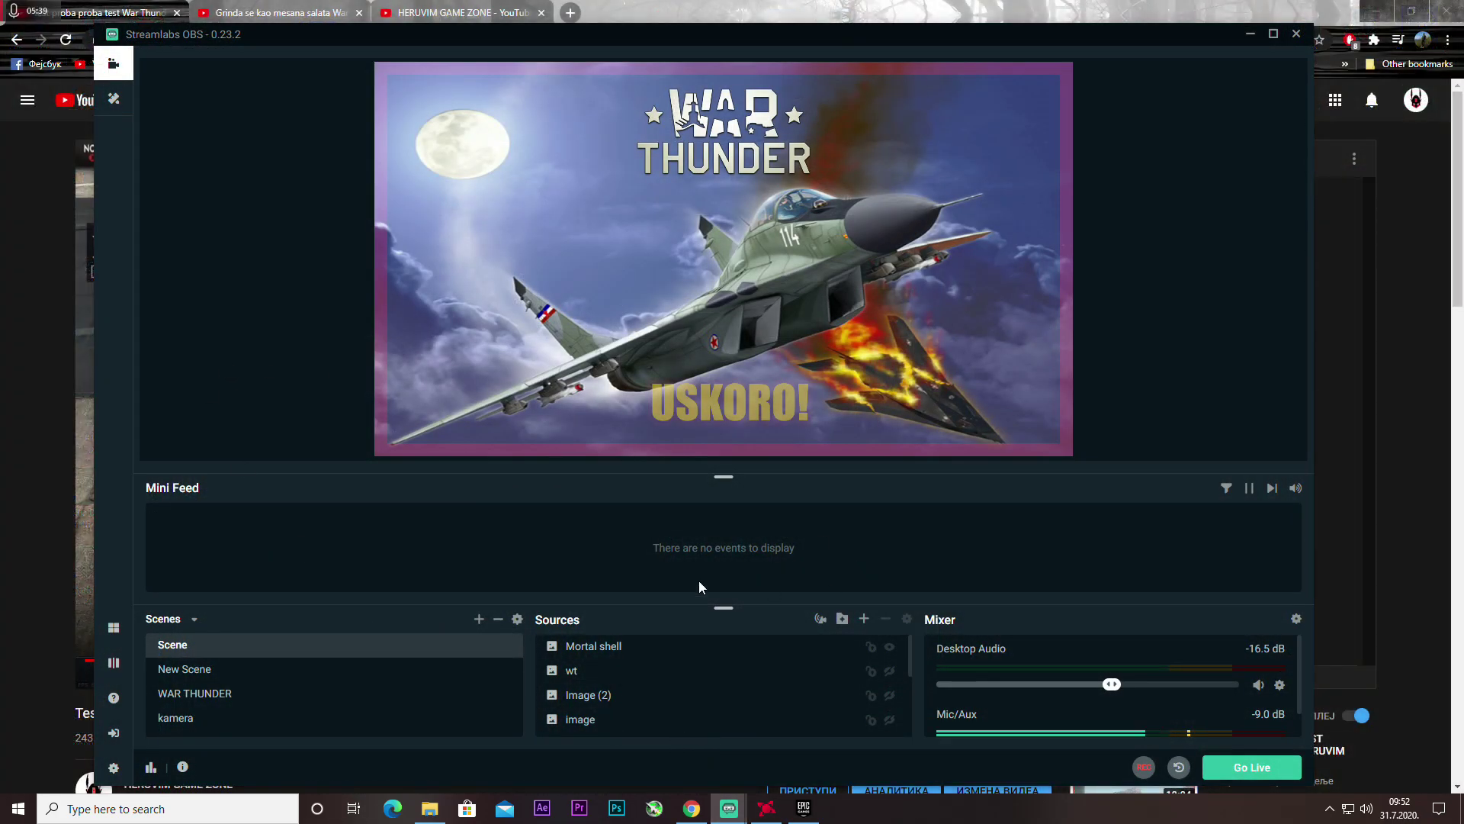
left_click(30, 551)
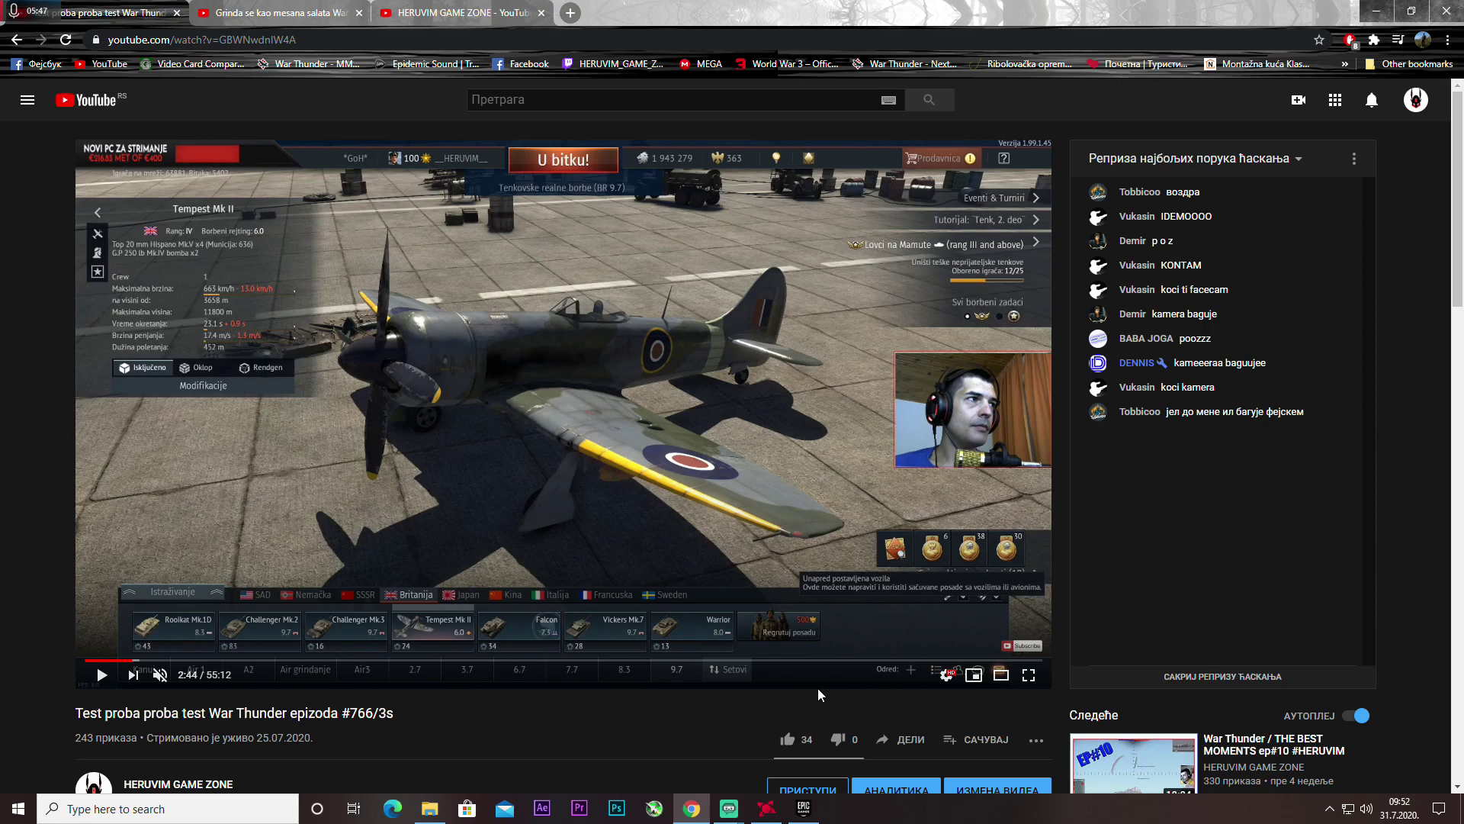
- Check the available quality options of the "Test proba proba test" replay and glance at the open Streamlabs OBS windows
left_click(946, 675)
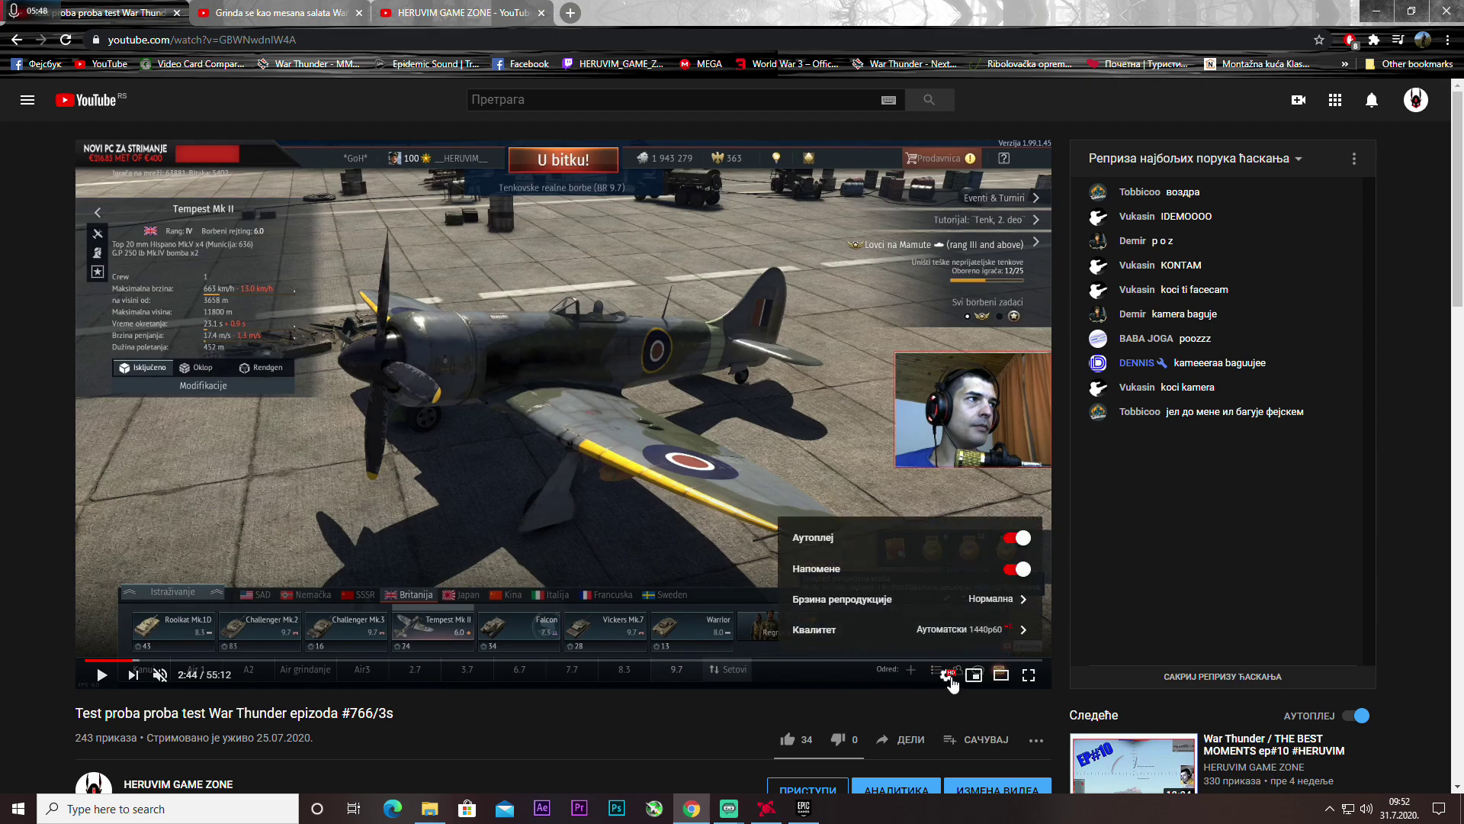
left_click(957, 633)
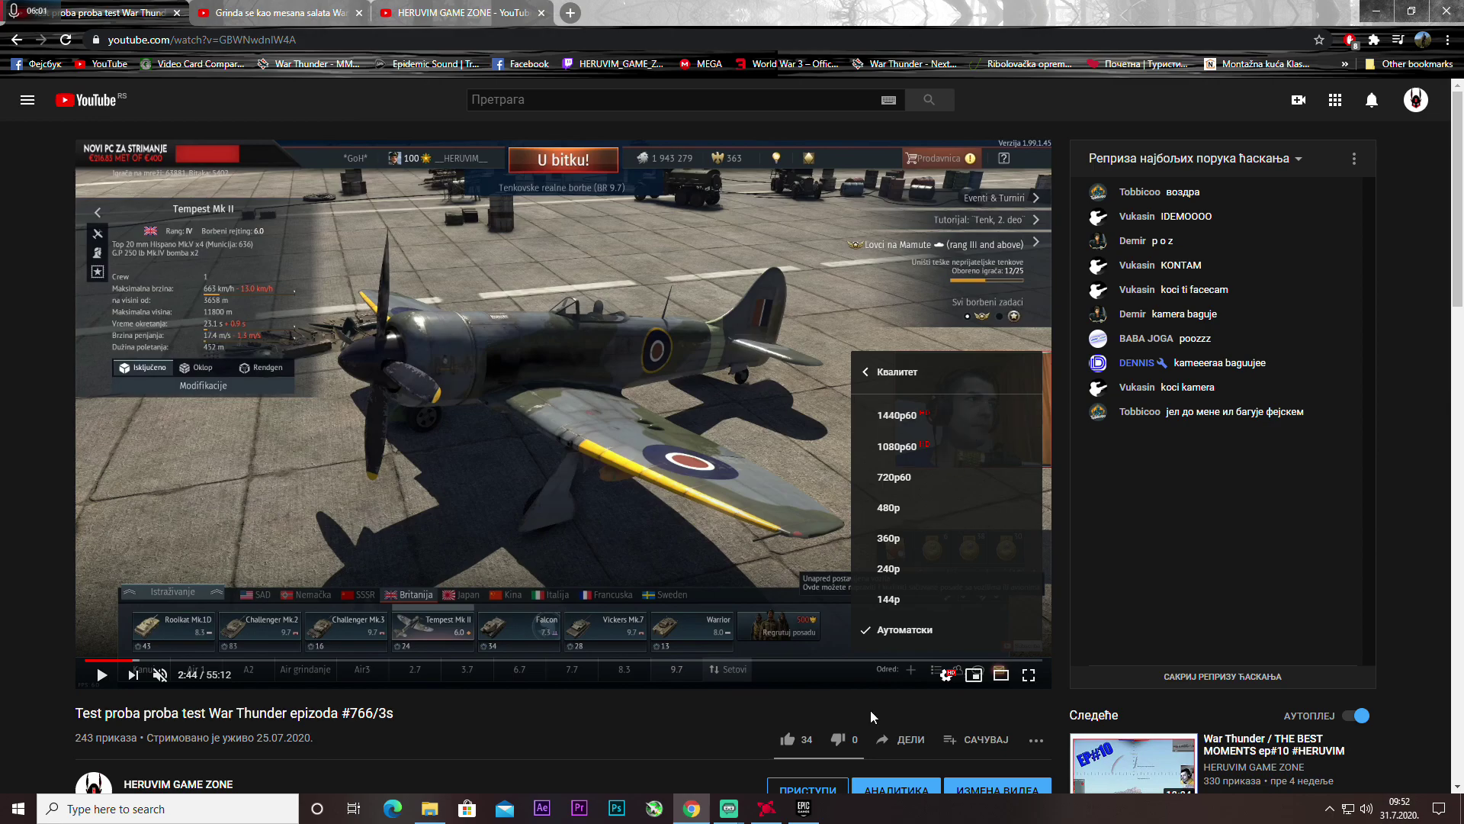
left_click(730, 812)
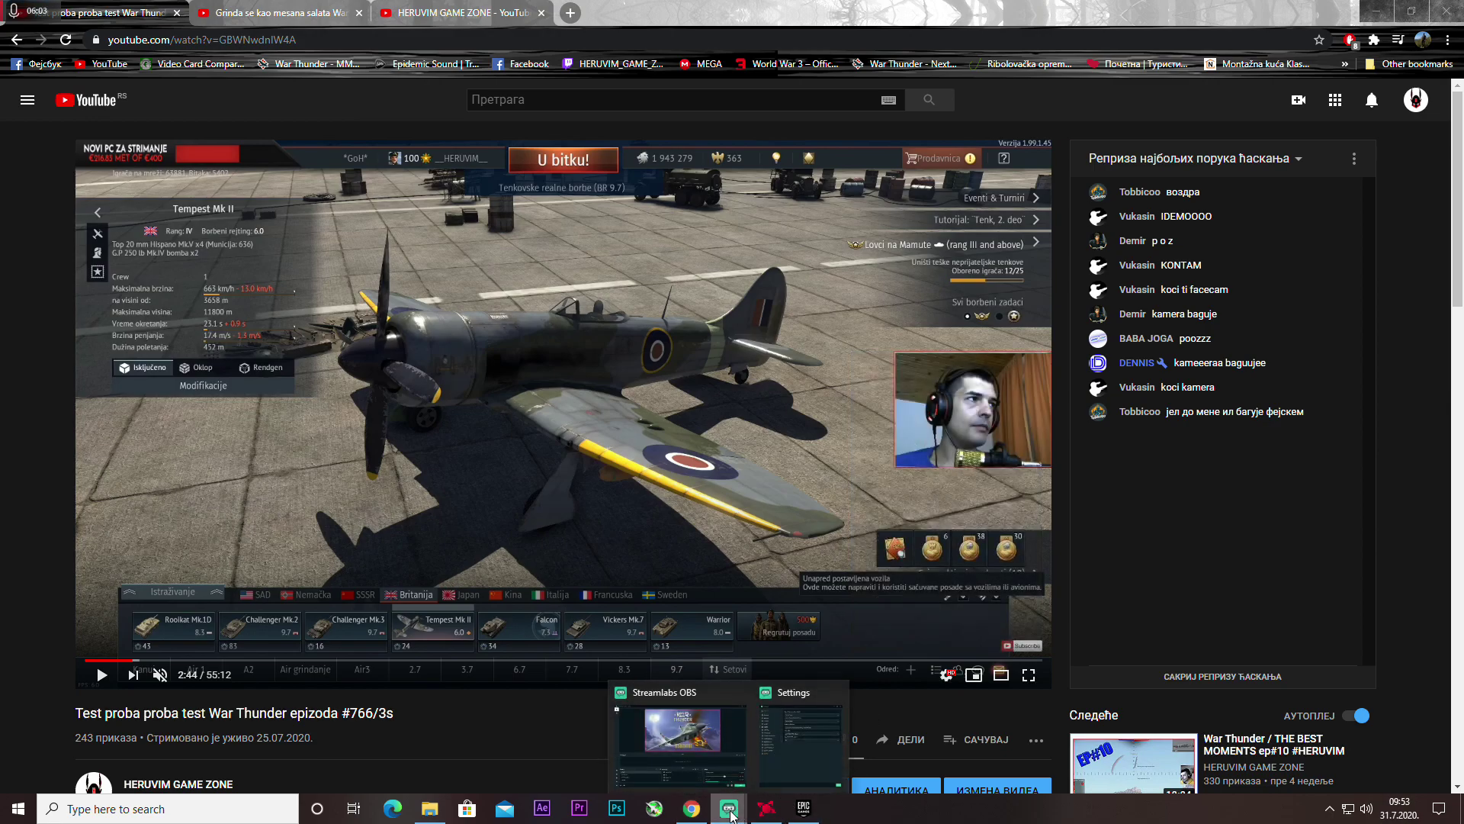
left_click(4, 637)
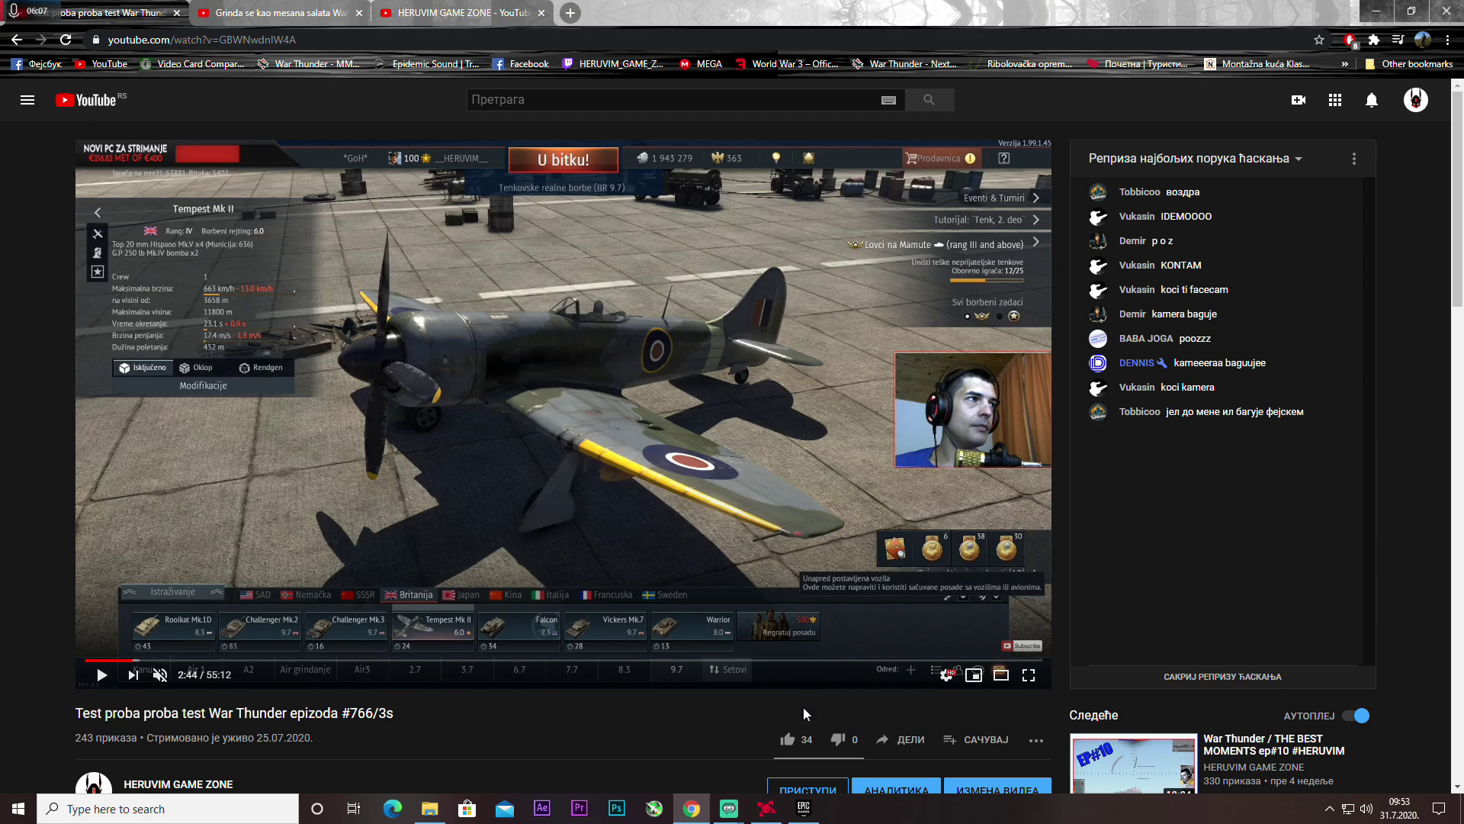
- Switch to AMD Radeon Software, review its live streaming resolution, bit rate and FPS settings, and return to the replay in the browser
left_click(766, 809)
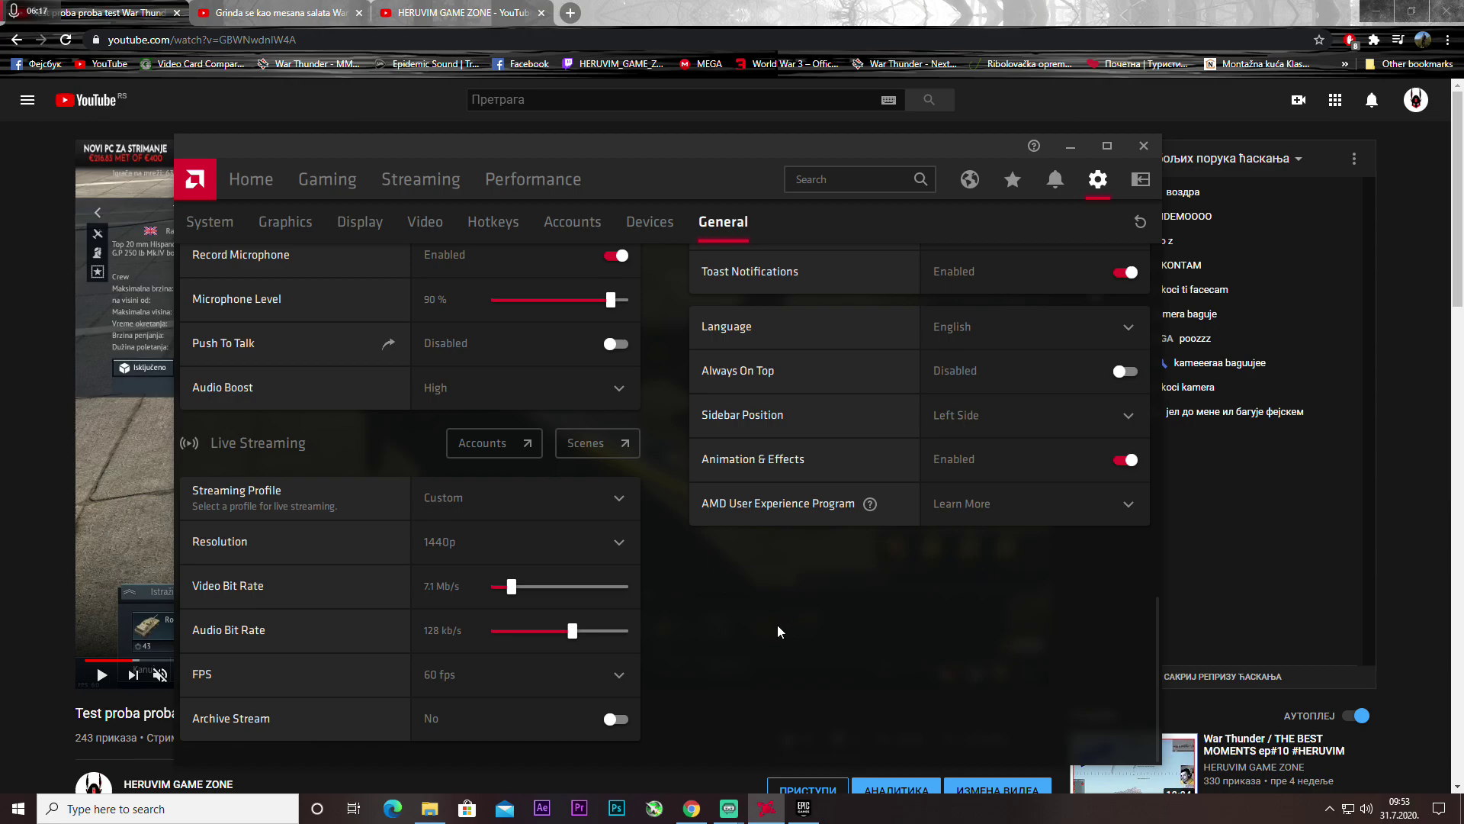
left_click(5, 558)
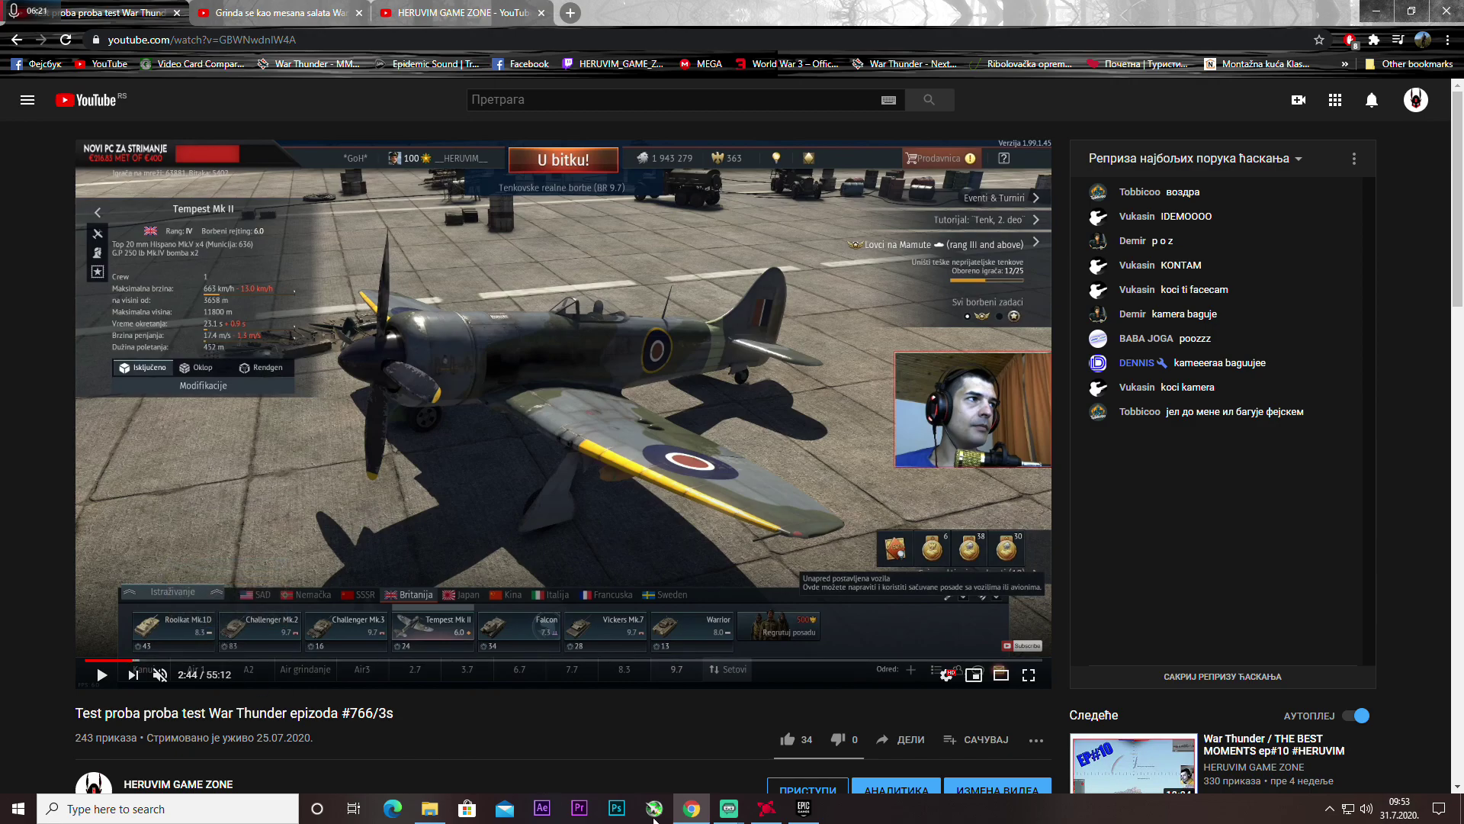
left_click(772, 810)
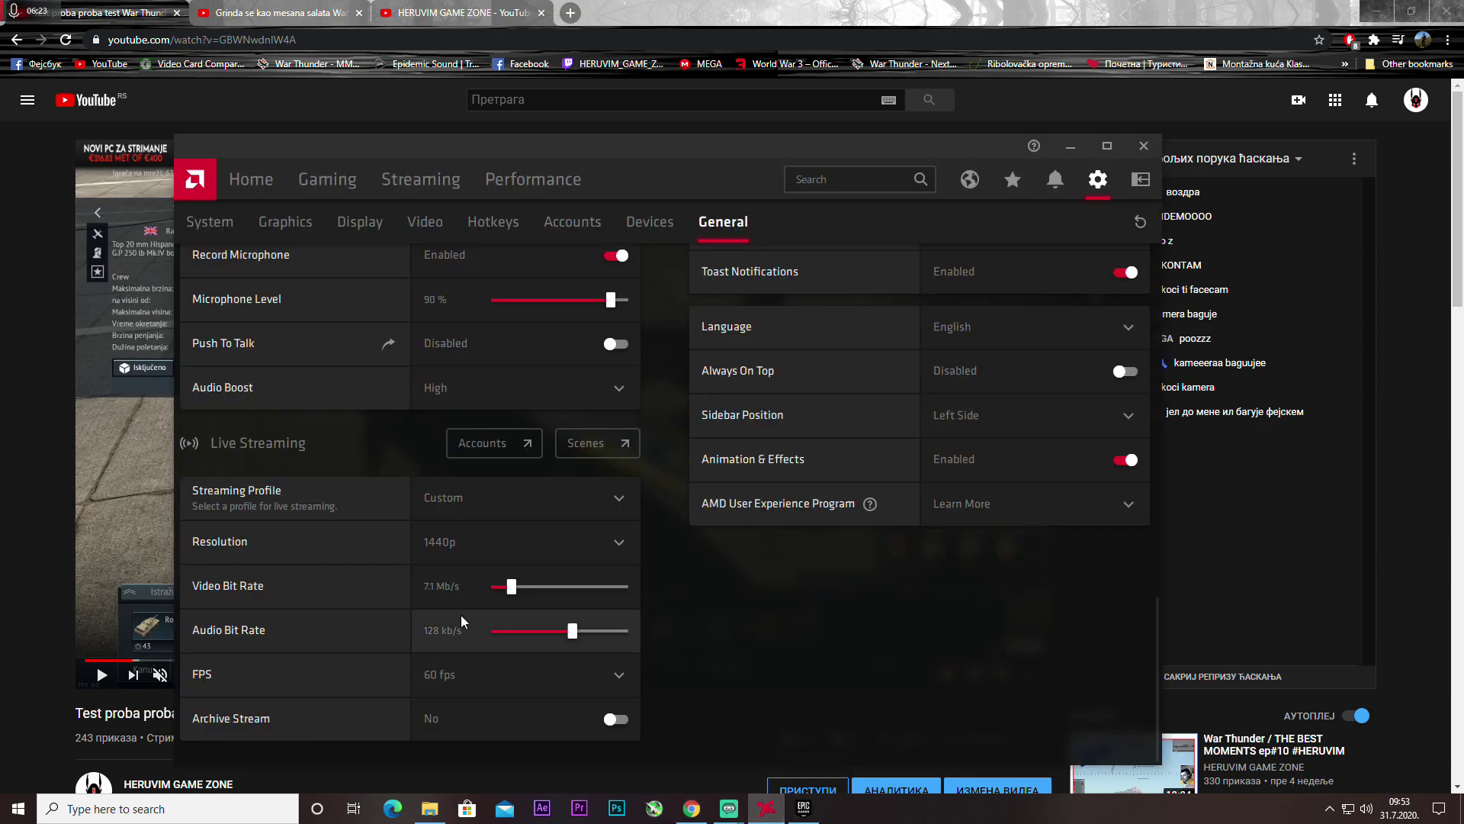
left_click(11, 604)
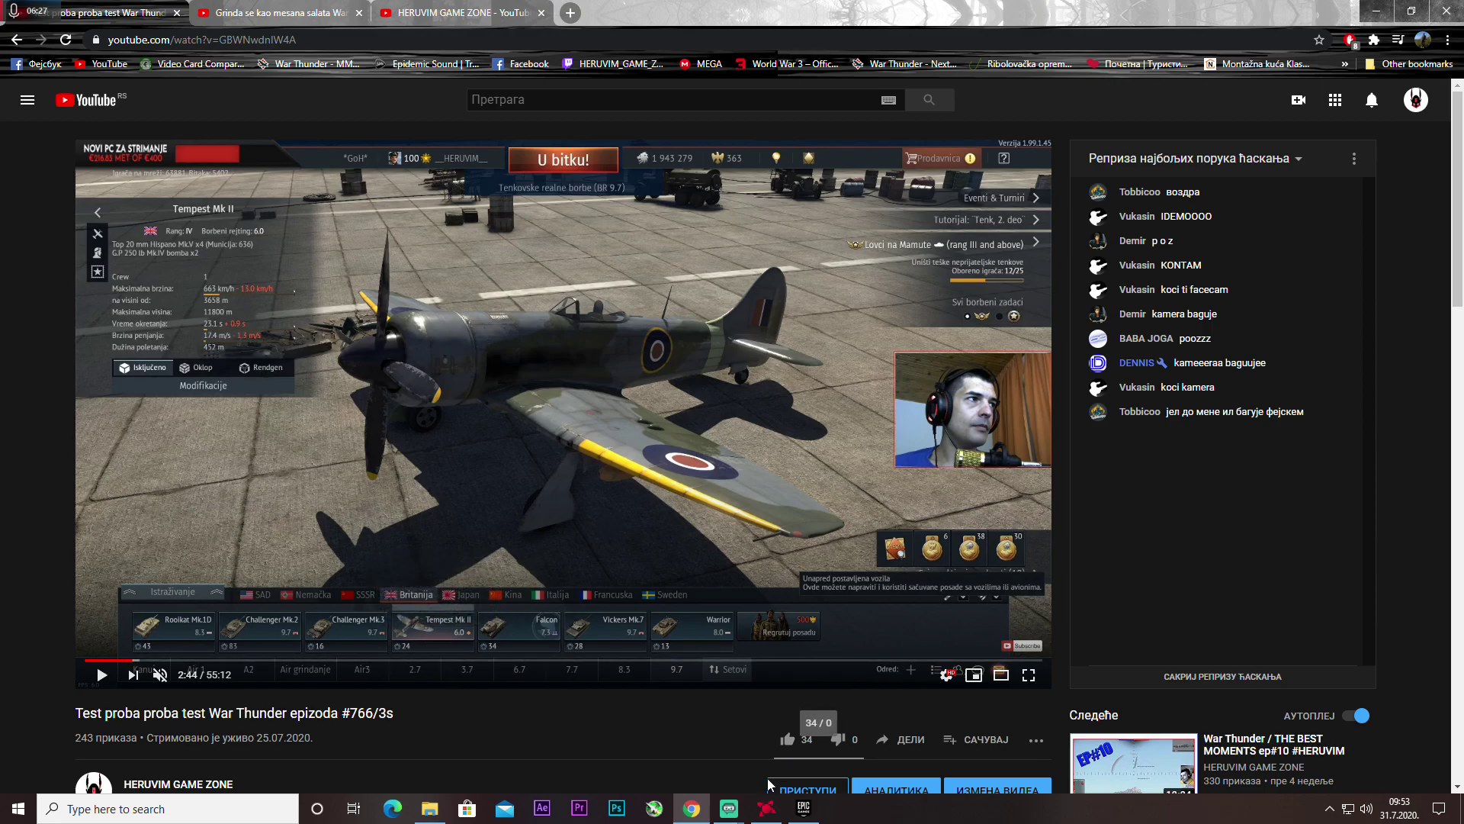
- Check the playback quality setting of the War Thunder epizoda #765/3s replay
left_click(246, 8)
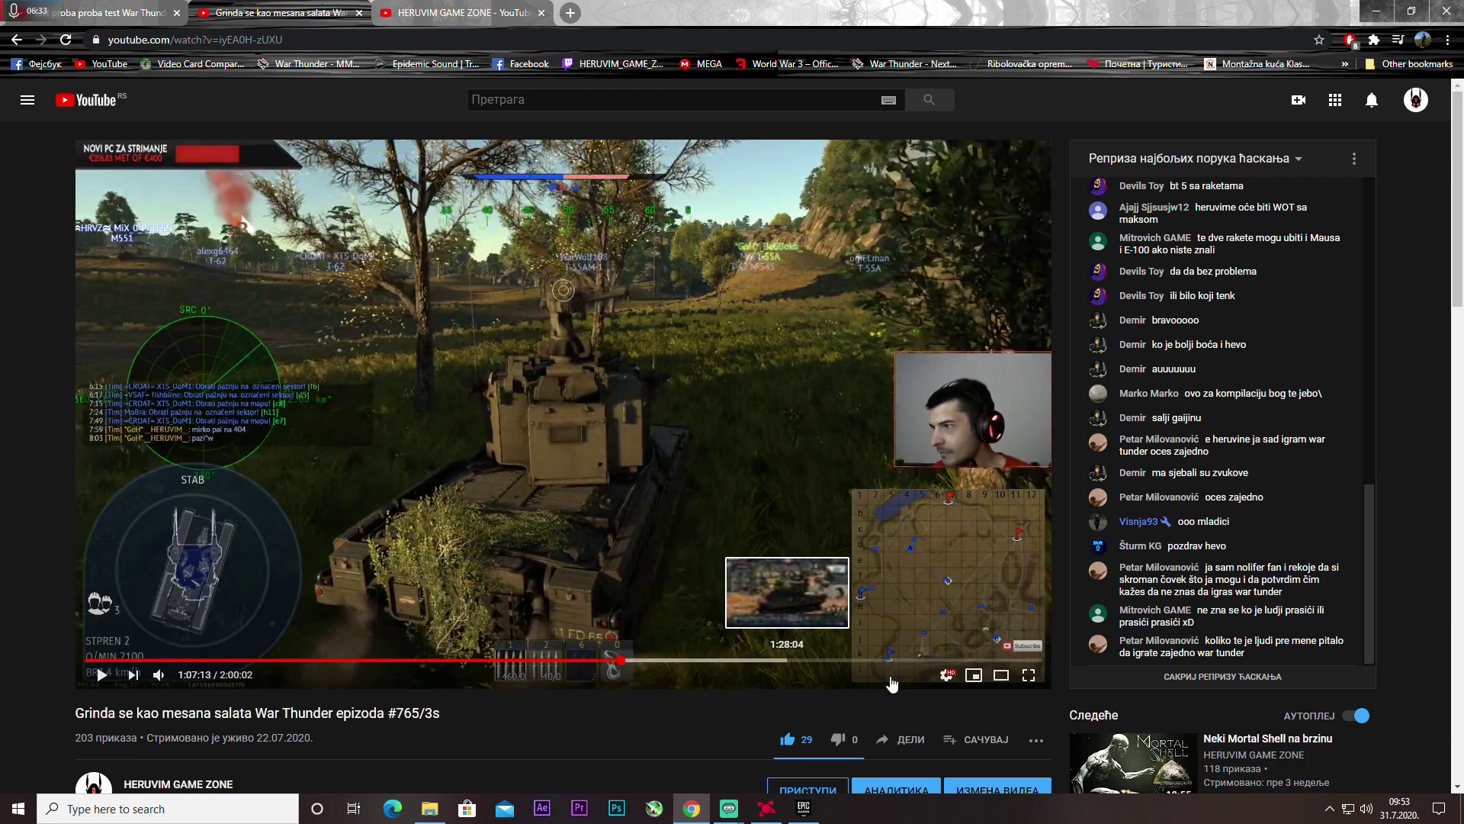
left_click(947, 674)
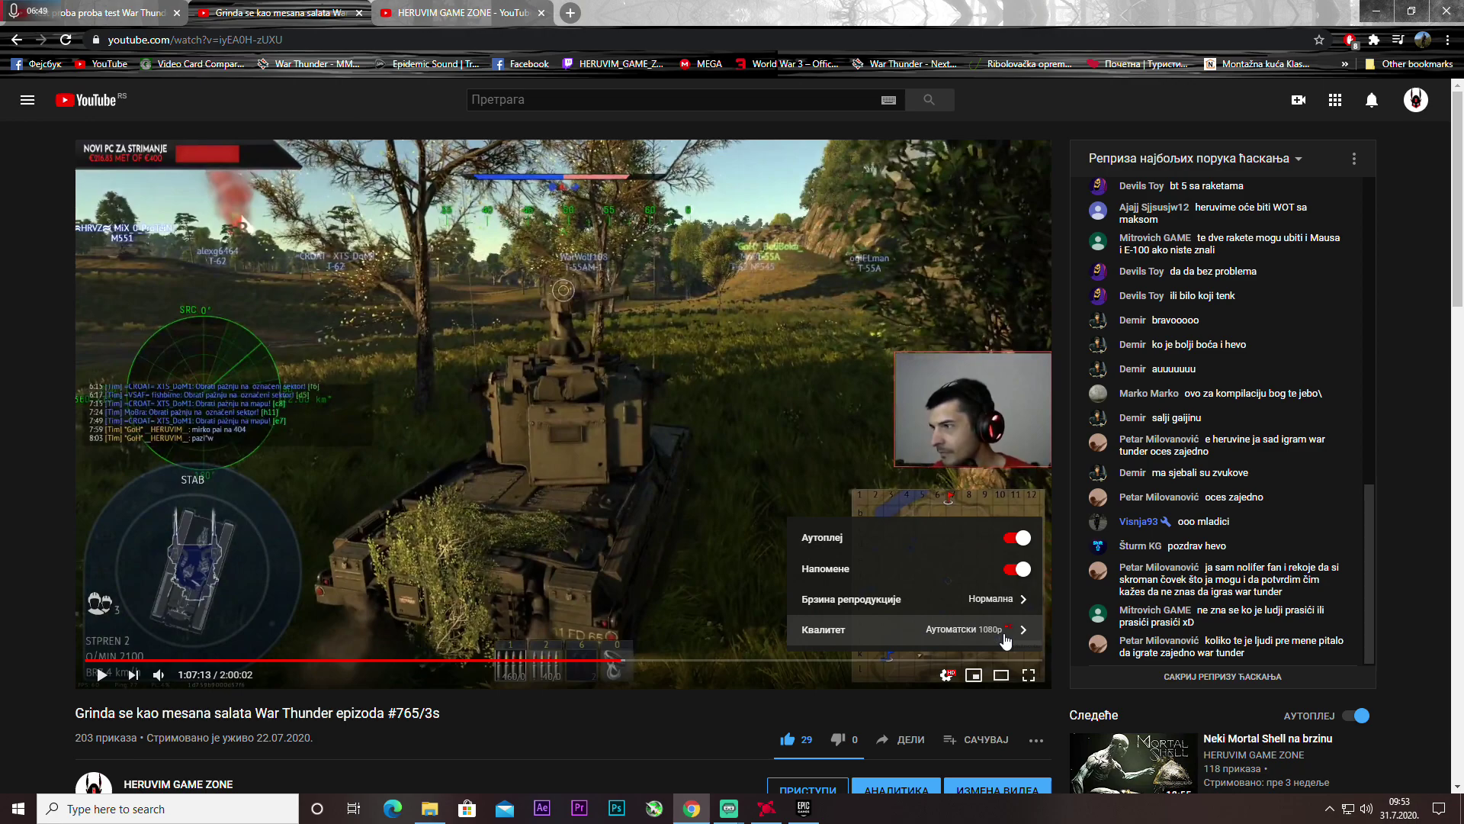
- Return to the test replay of epizoda #766/3s, resume it and skip ahead to about 26:18 to examine the gameplay picture
left_click(115, 12)
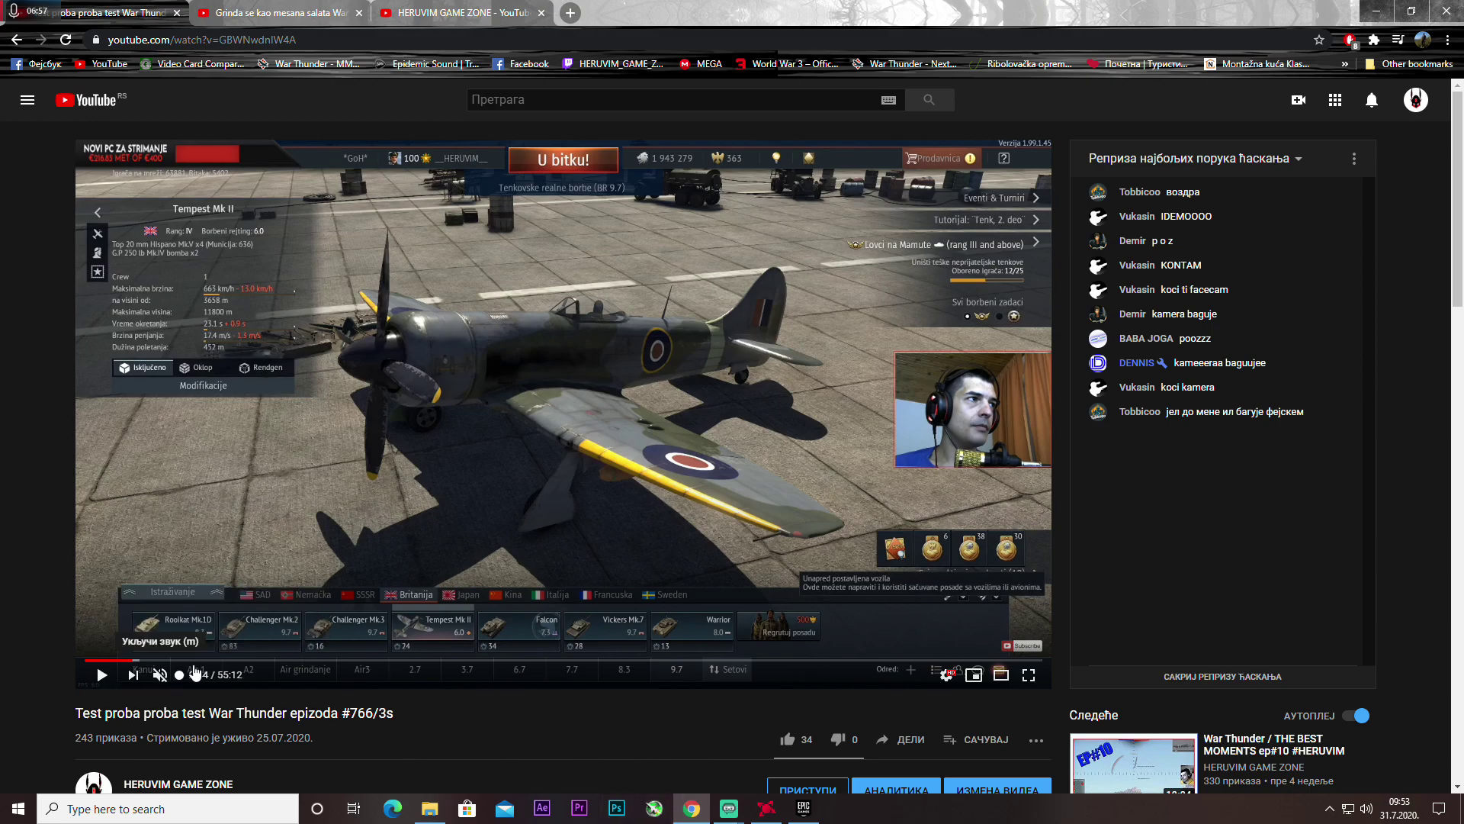
left_click(99, 676)
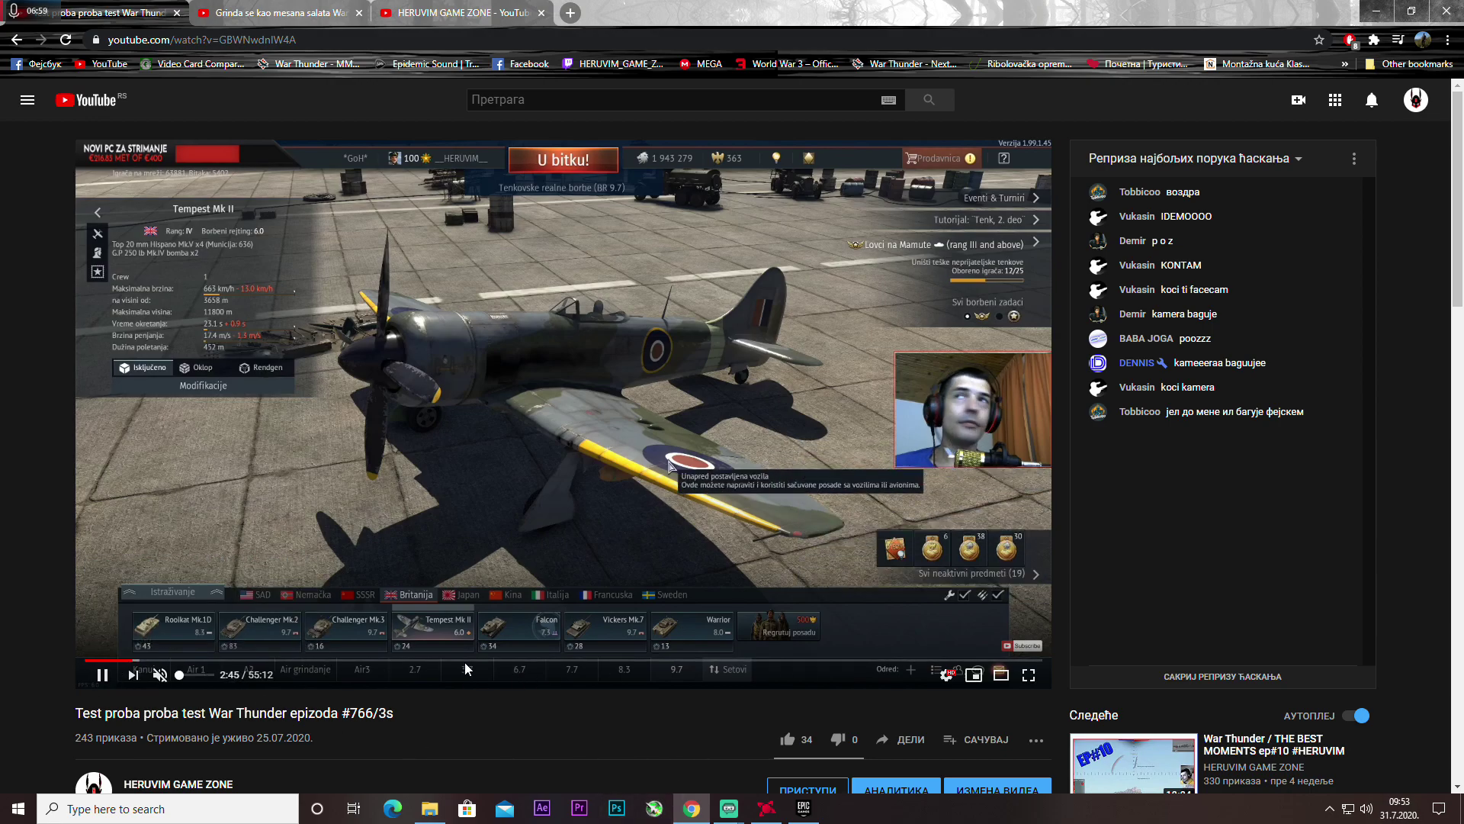
left_click(465, 663)
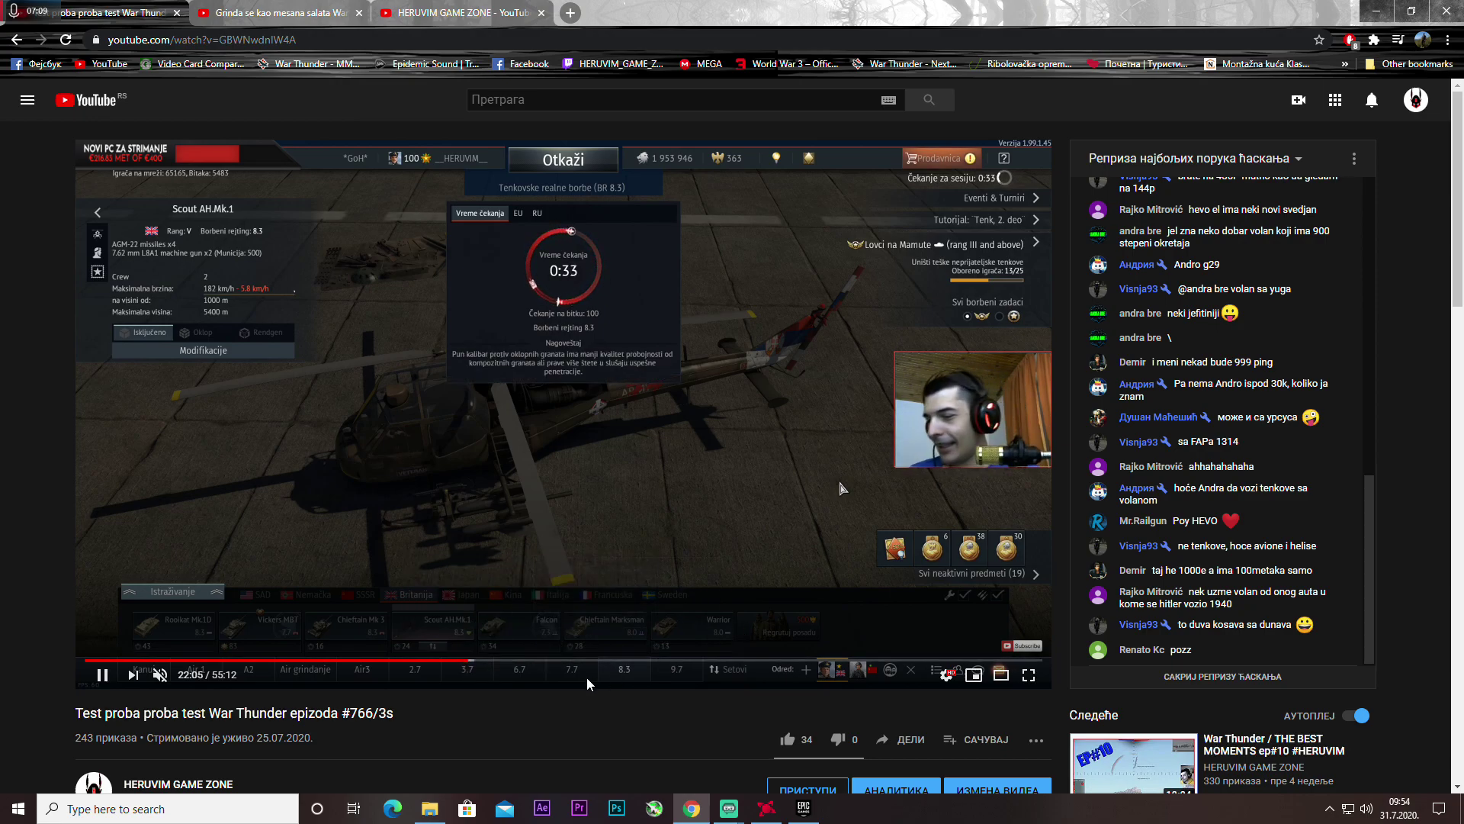
left_click(526, 660)
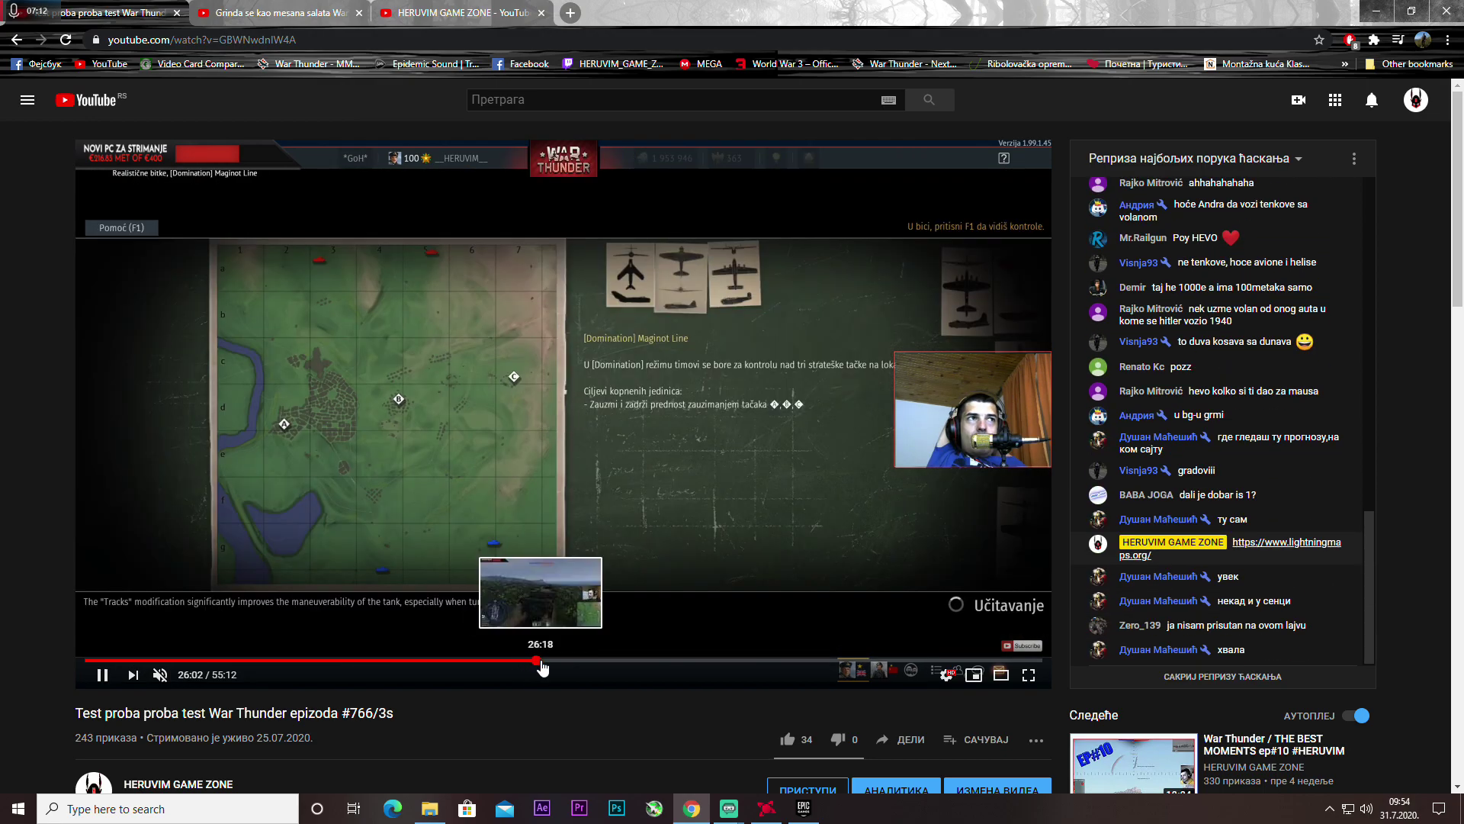
left_click(541, 662)
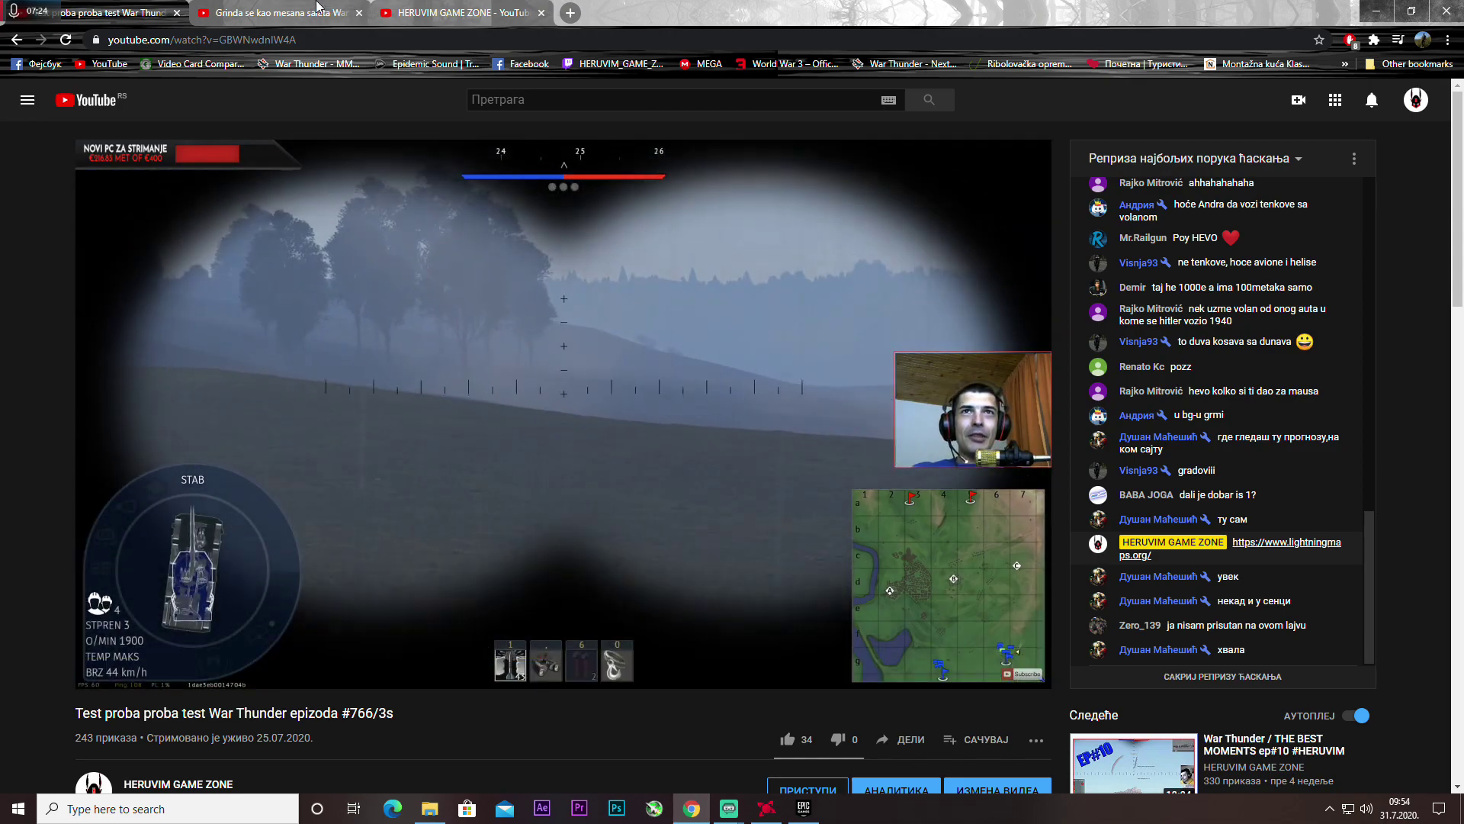
- Skip through the epizoda #765/3s replay for comparison, pause it at 1:02:00 and check its playback settings
left_click(316, 6)
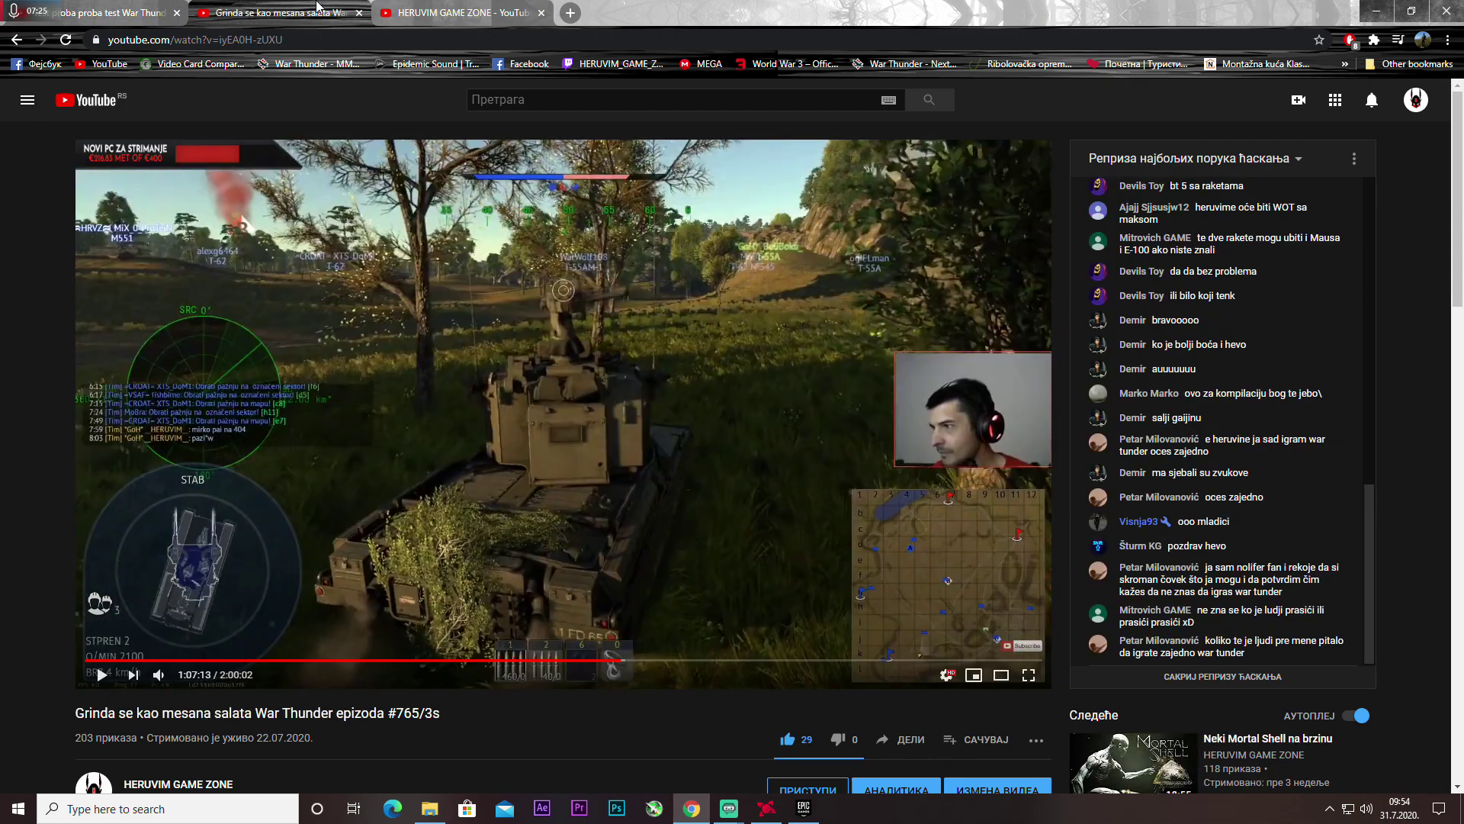
left_click(646, 660)
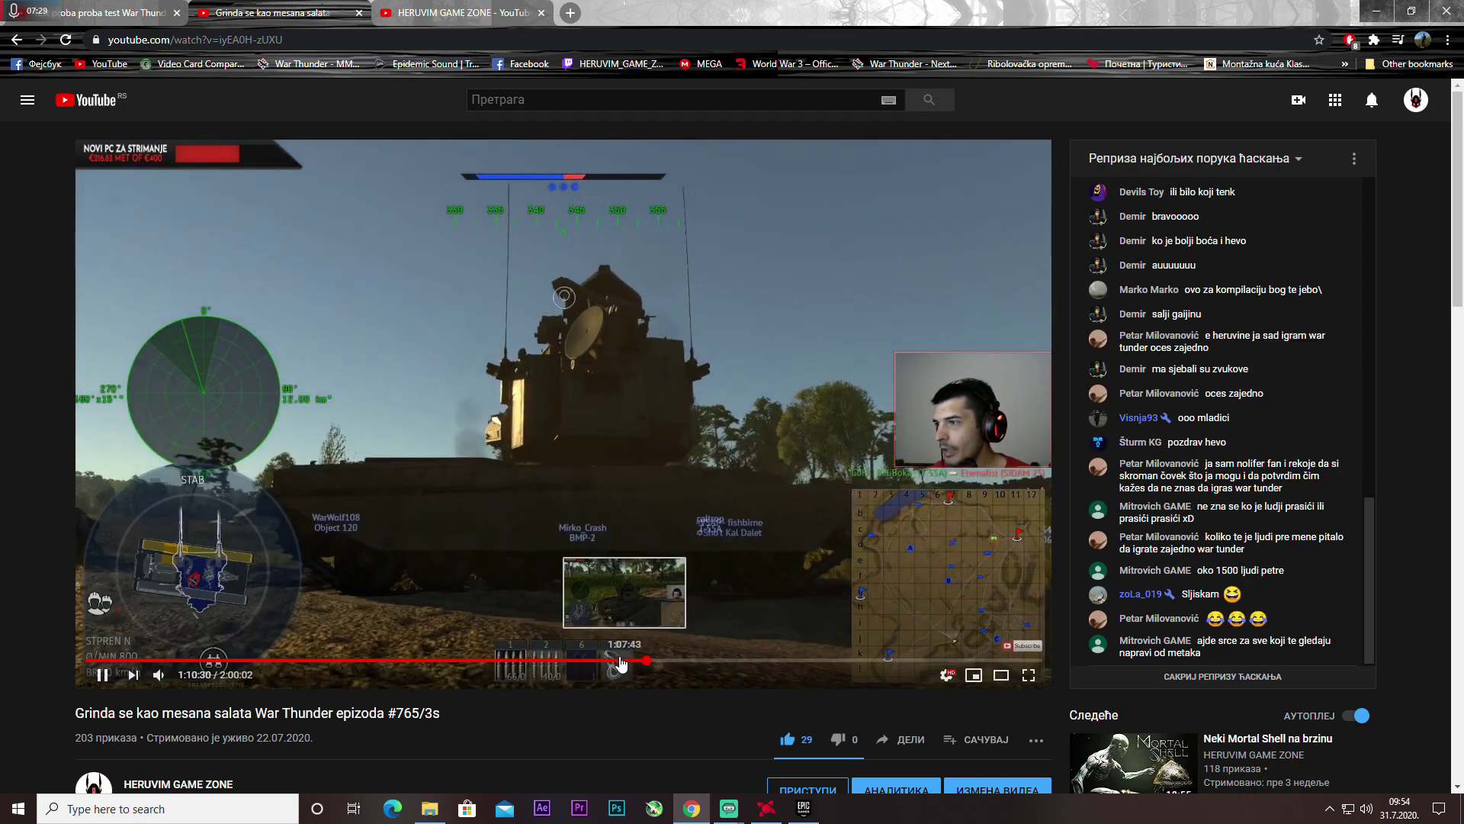
left_click(699, 662)
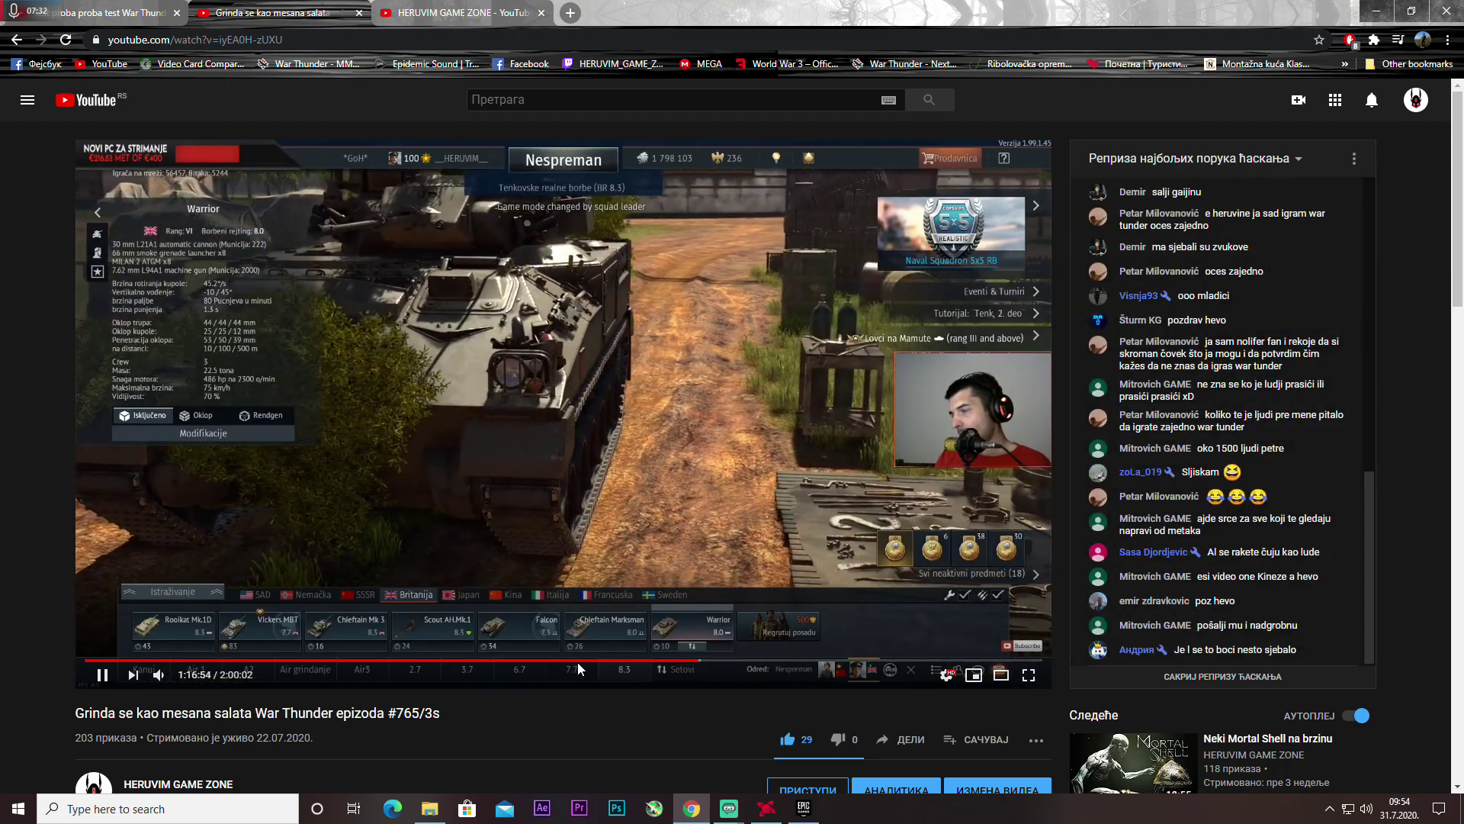
left_click(578, 660)
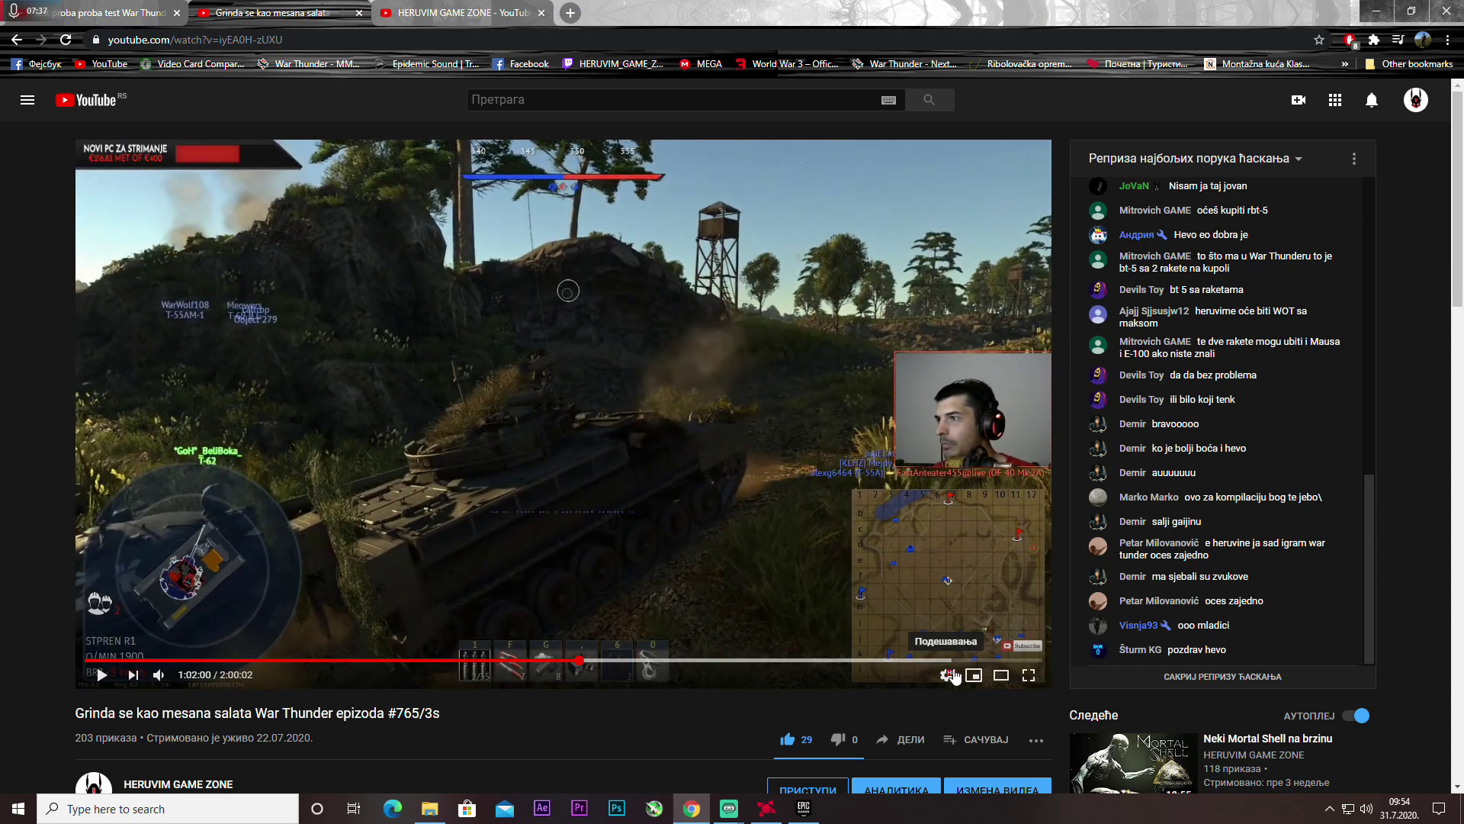
left_click(943, 671)
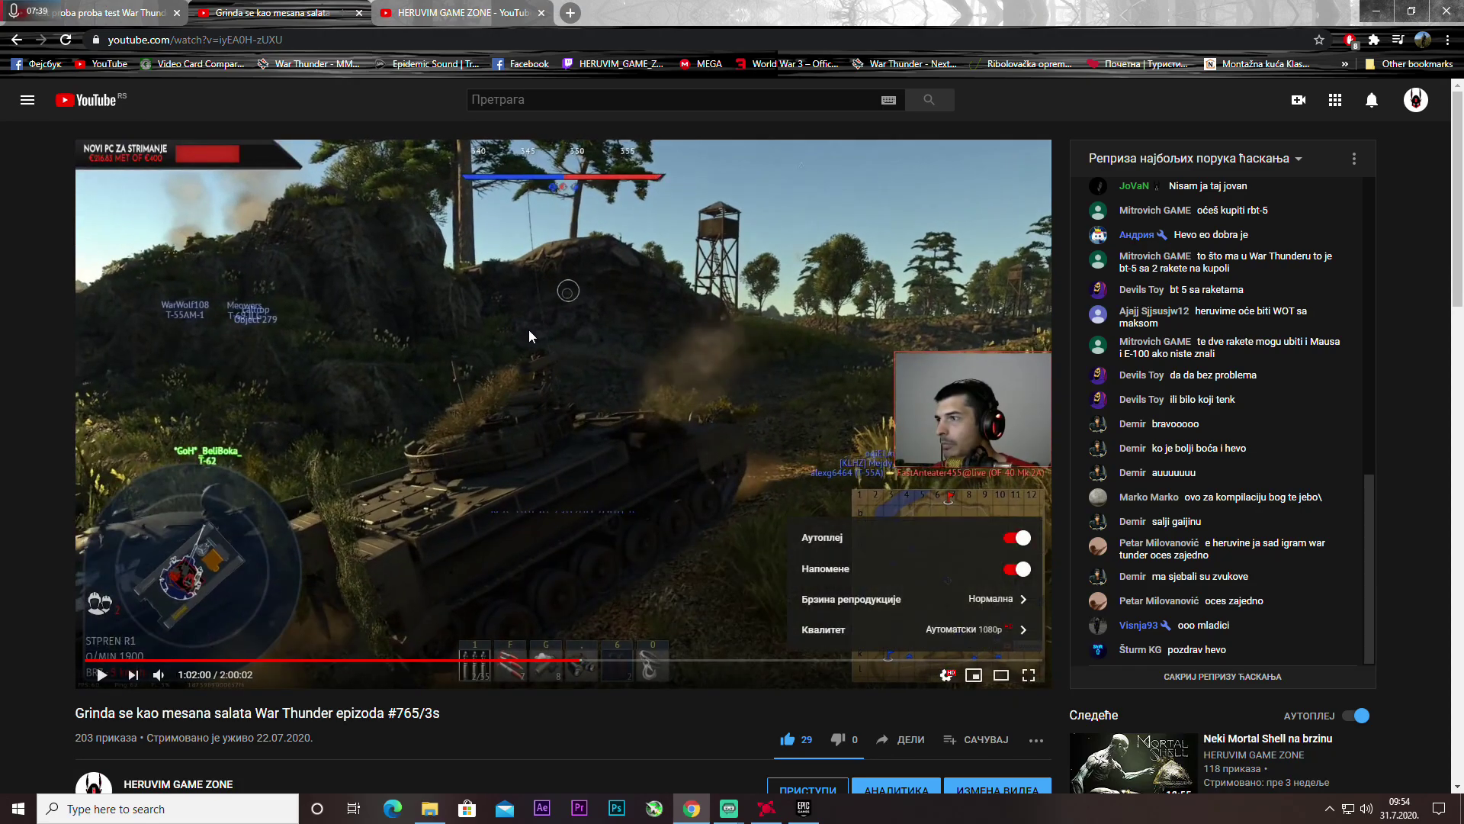
- Go back to the epizoda #766/3s test replay and pause it at 26:31
left_click(95, 9)
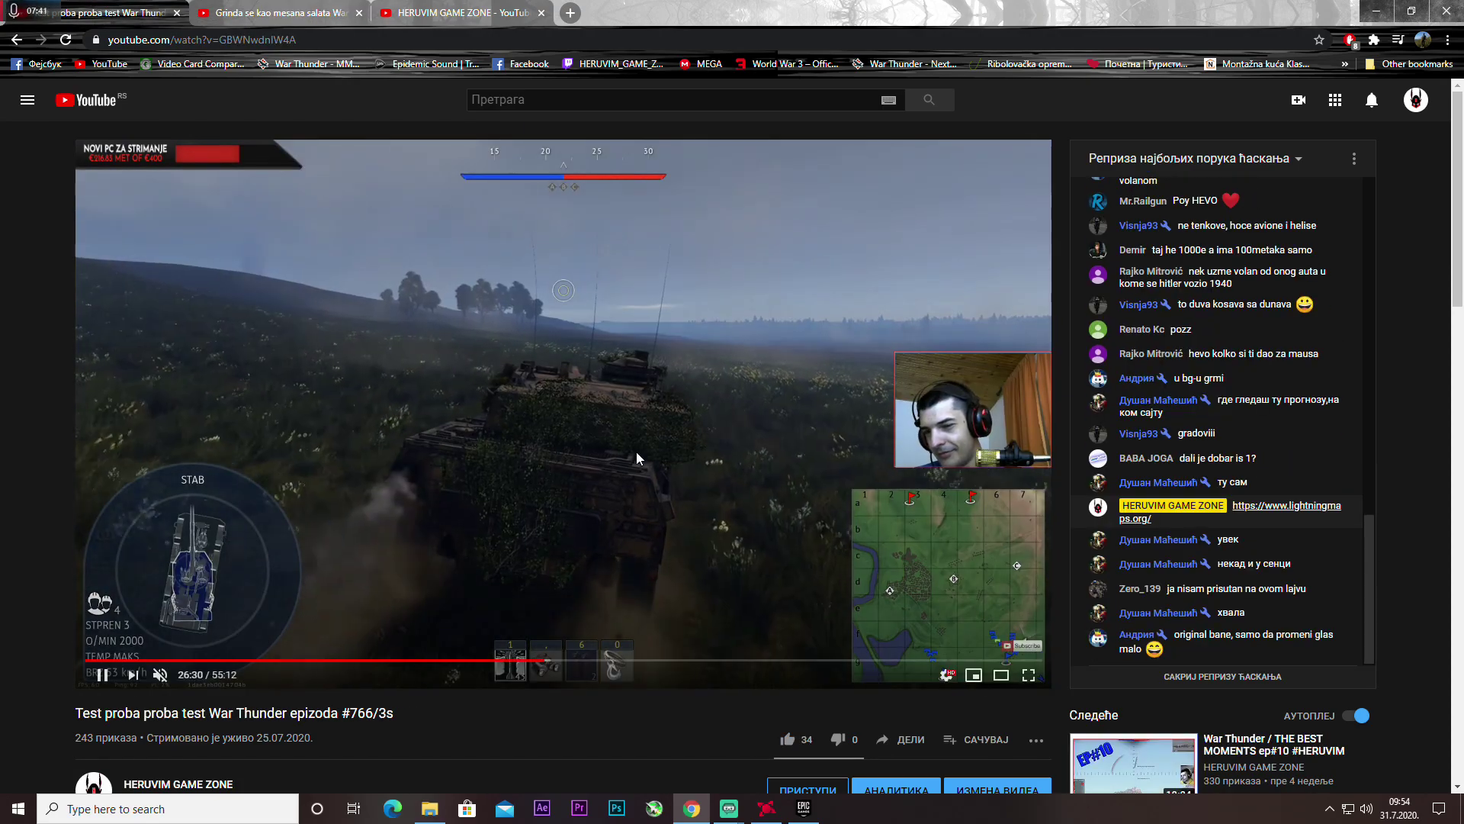
left_click(737, 493)
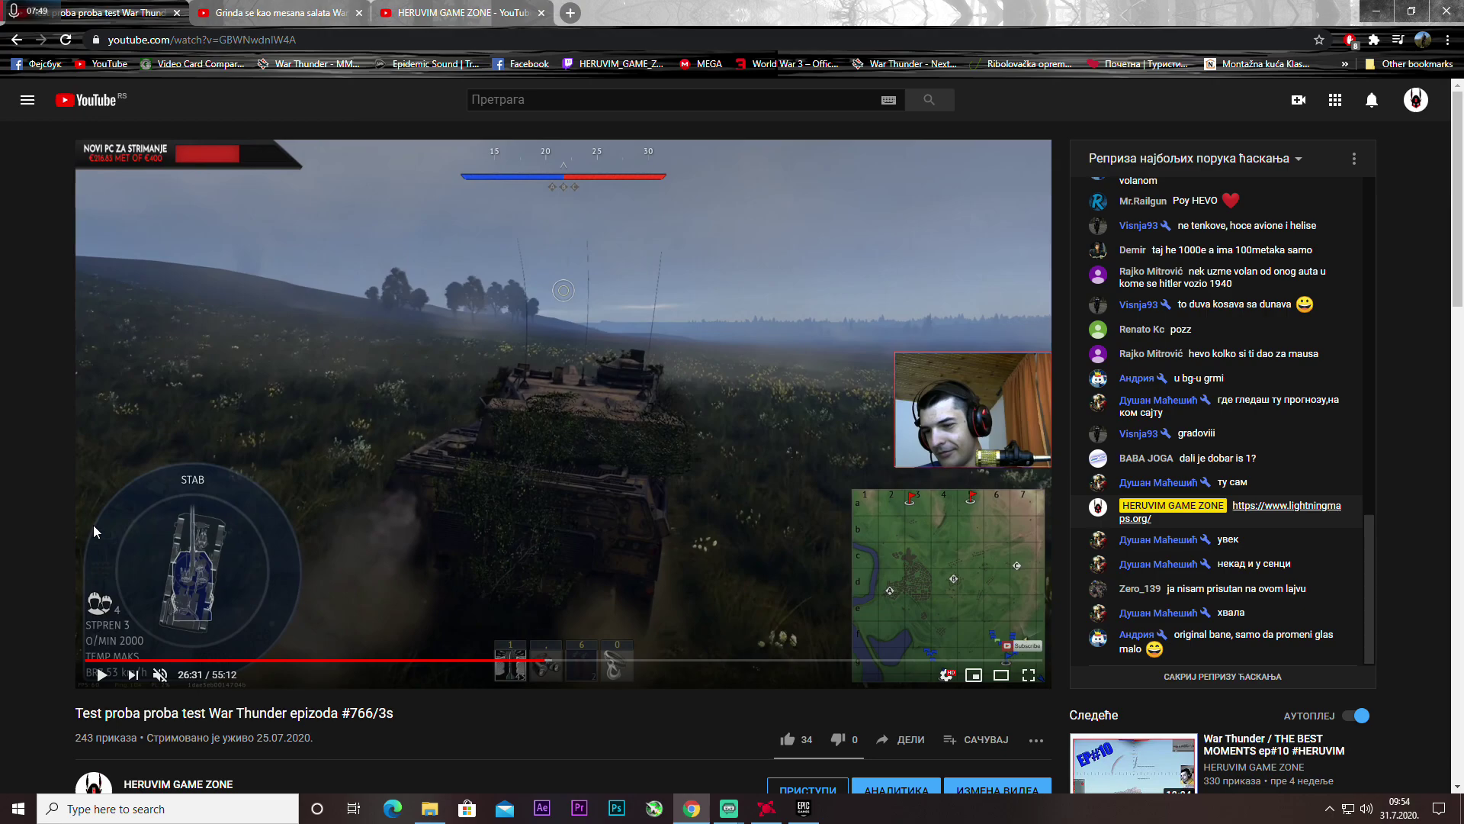
- Compare the live streaming resolution options in AMD Radeon Software with the output (scaled) resolutions in the Streamlabs OBS Video settings
key("alt+r")
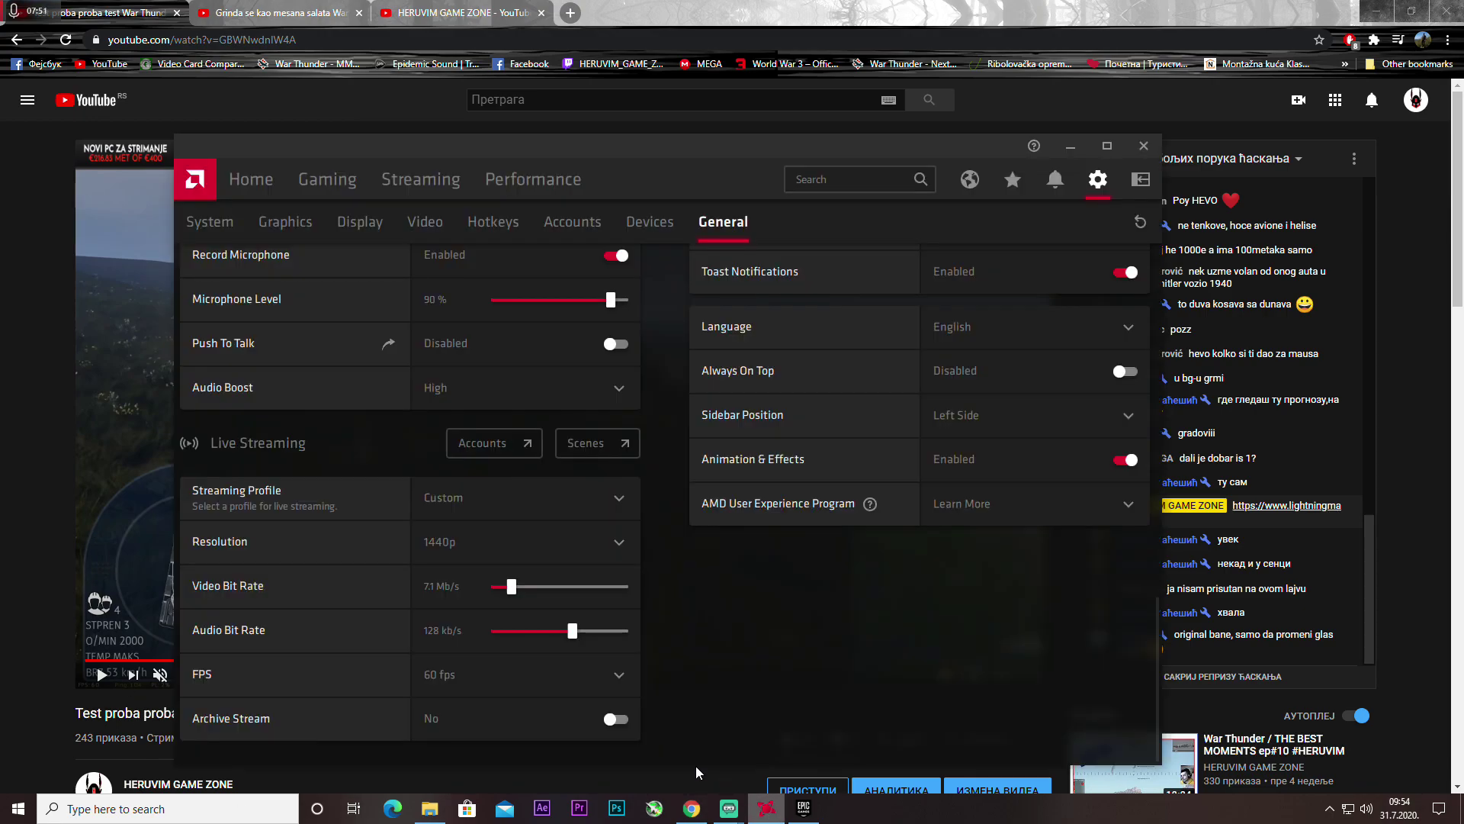
left_click(547, 540)
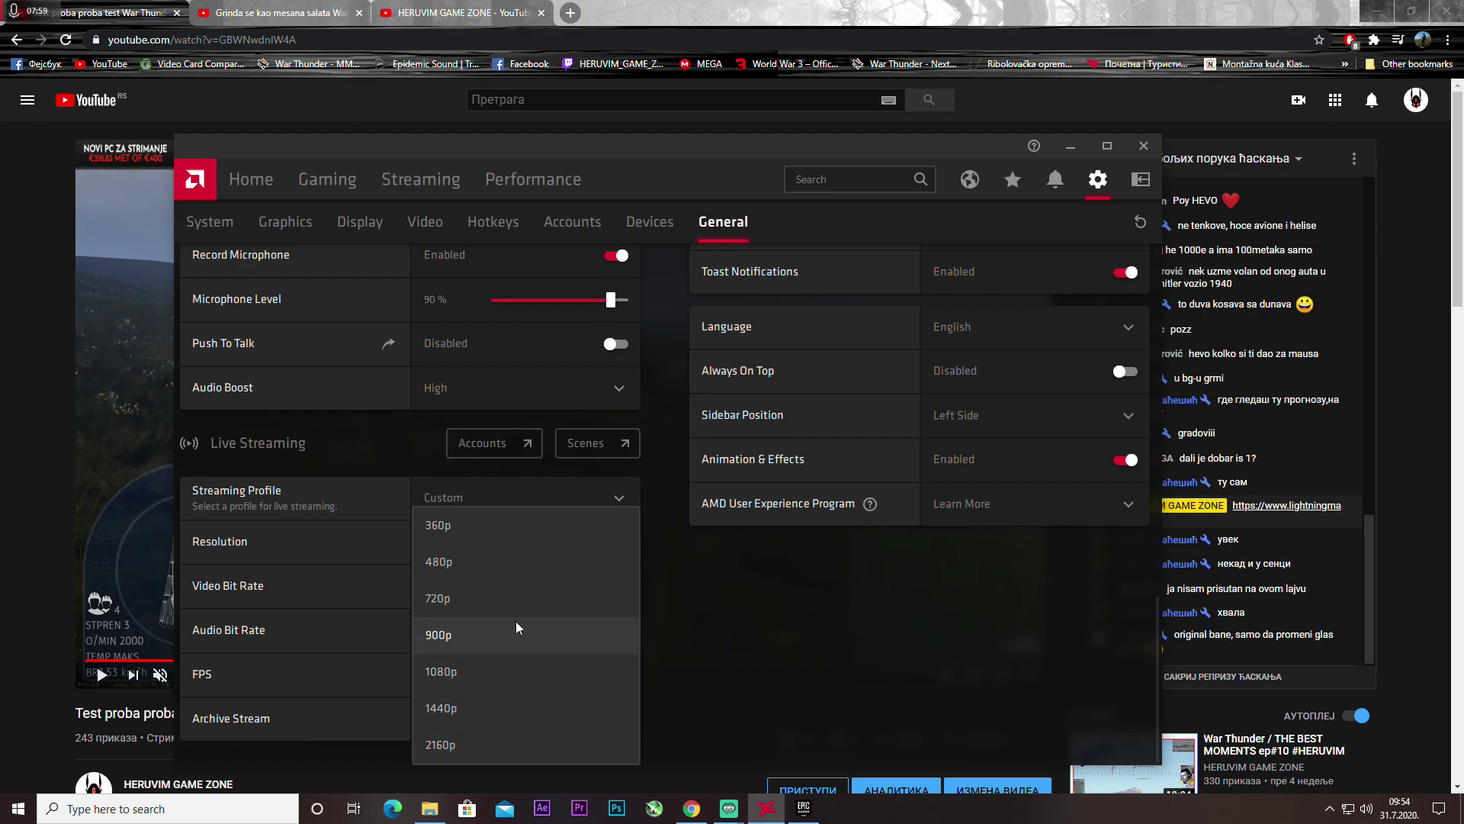
mouse_move(731, 809)
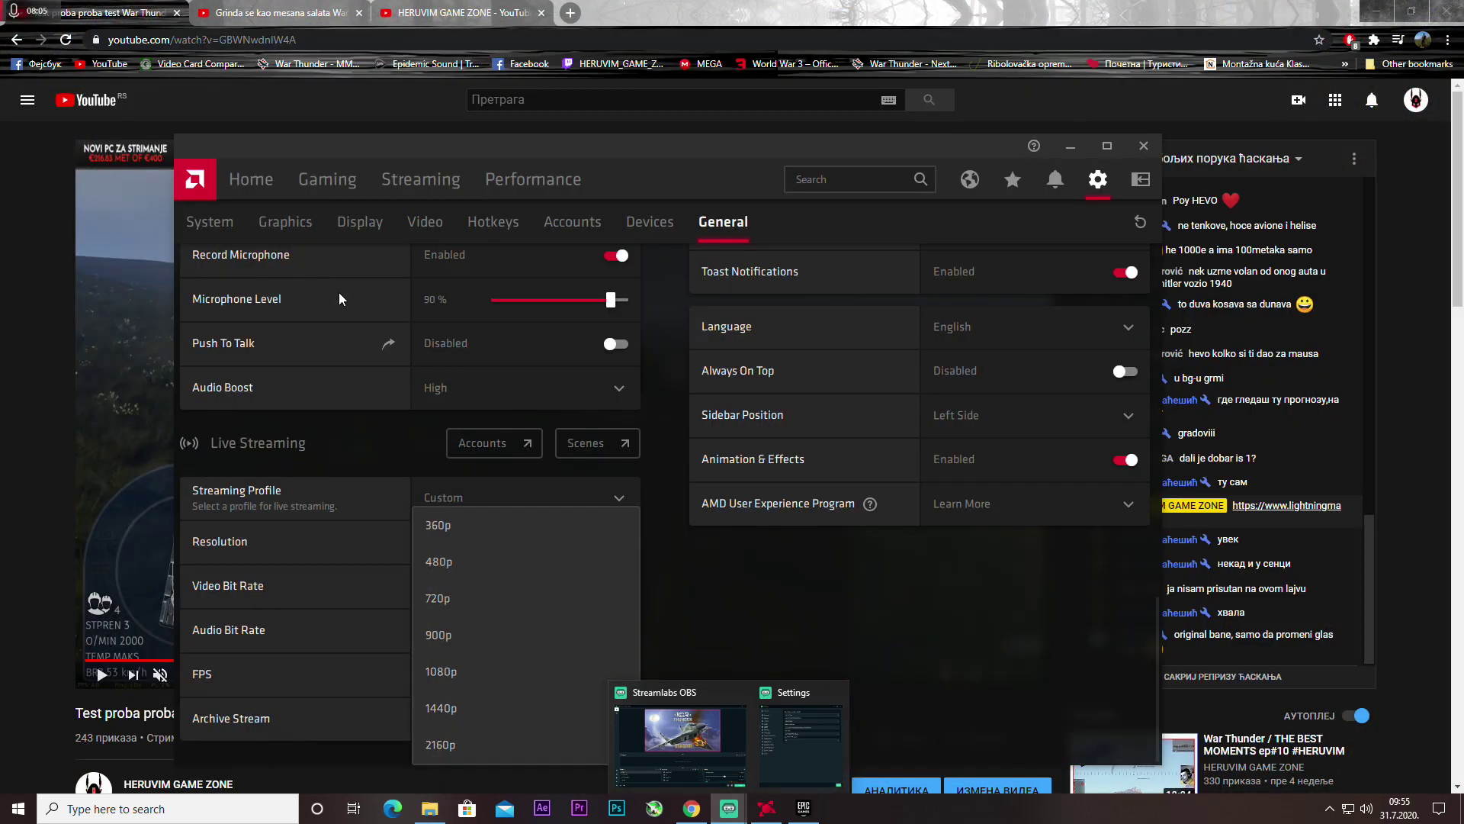
left_click(802, 730)
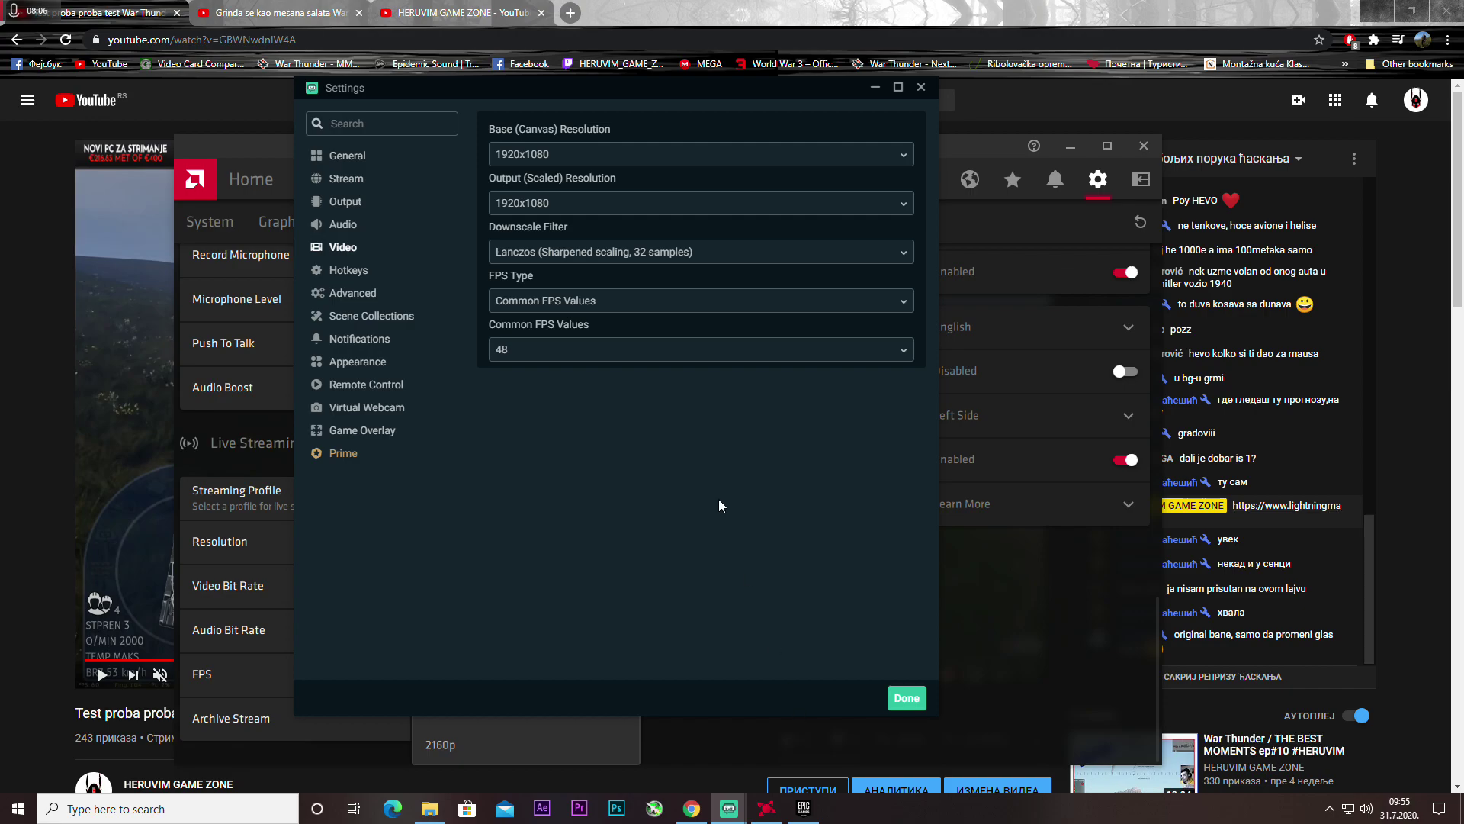
left_click(633, 207)
scroll(553, 424, "down", 1)
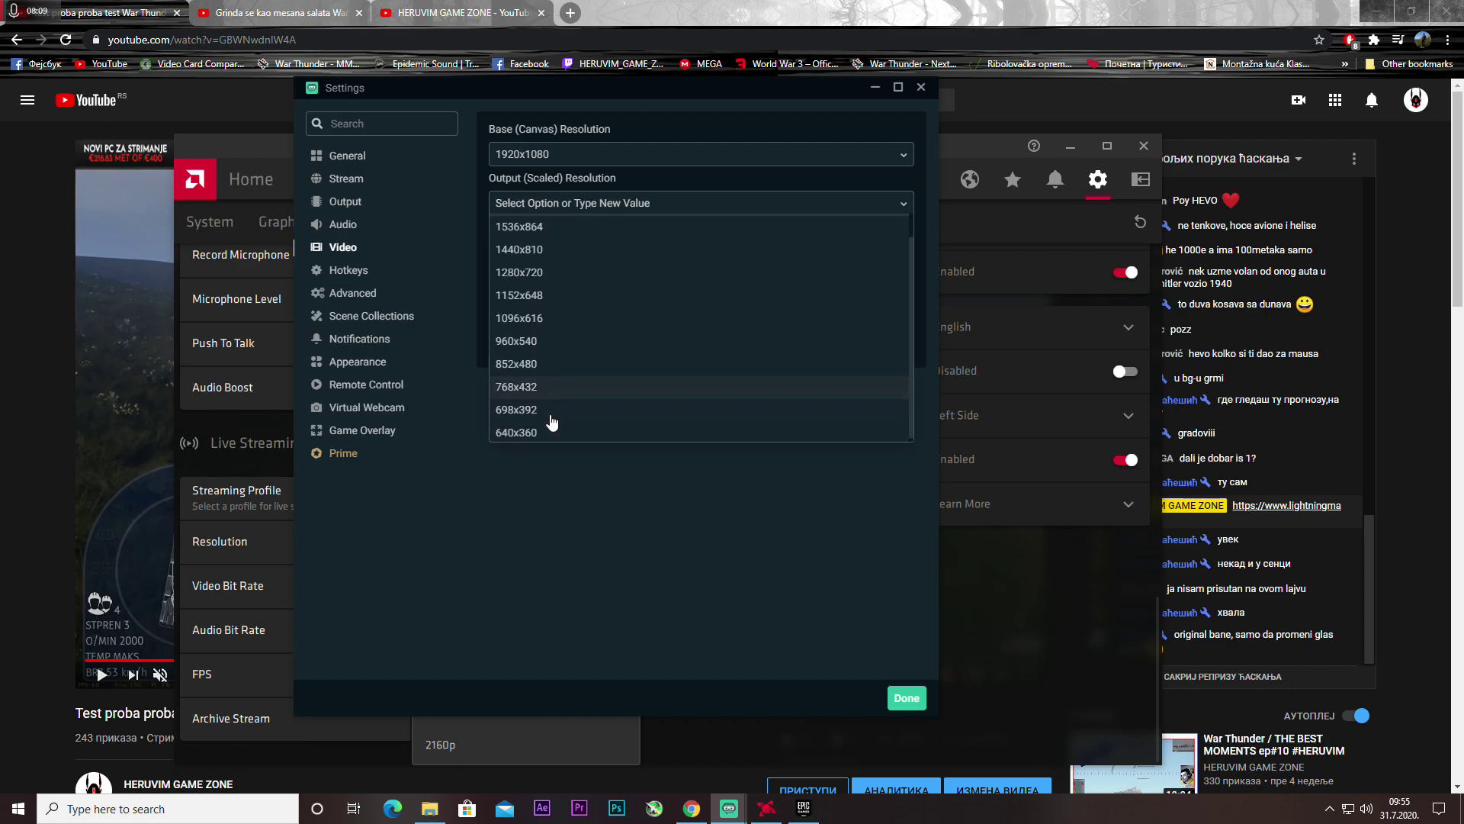
scroll(557, 424, "up", 1)
scroll(580, 425, "down", 1)
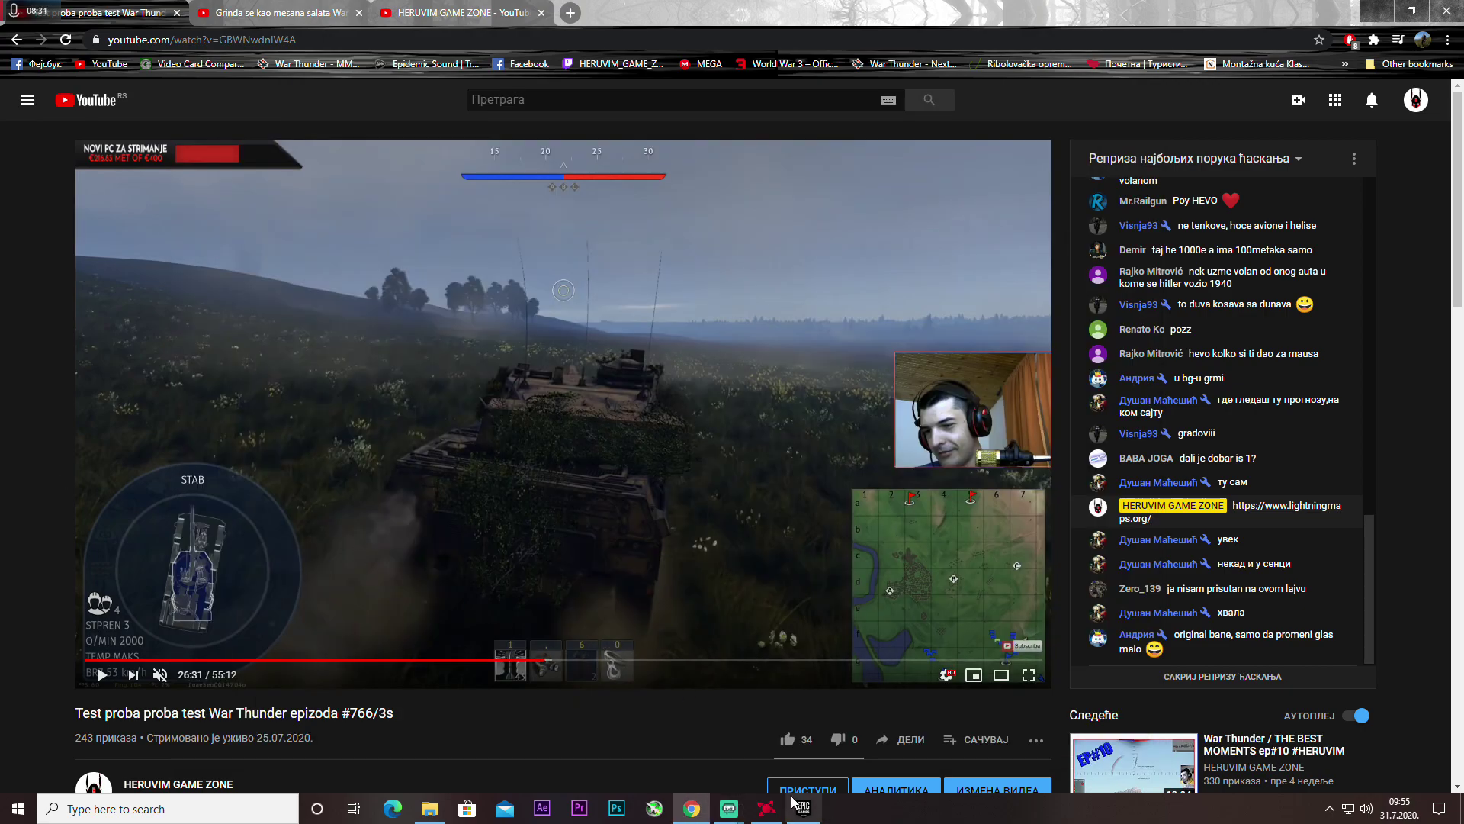
- Return to AMD Radeon Software, close the resolution list, review the live streaming bit rates and FPS, and go back to the replay
left_click(767, 808)
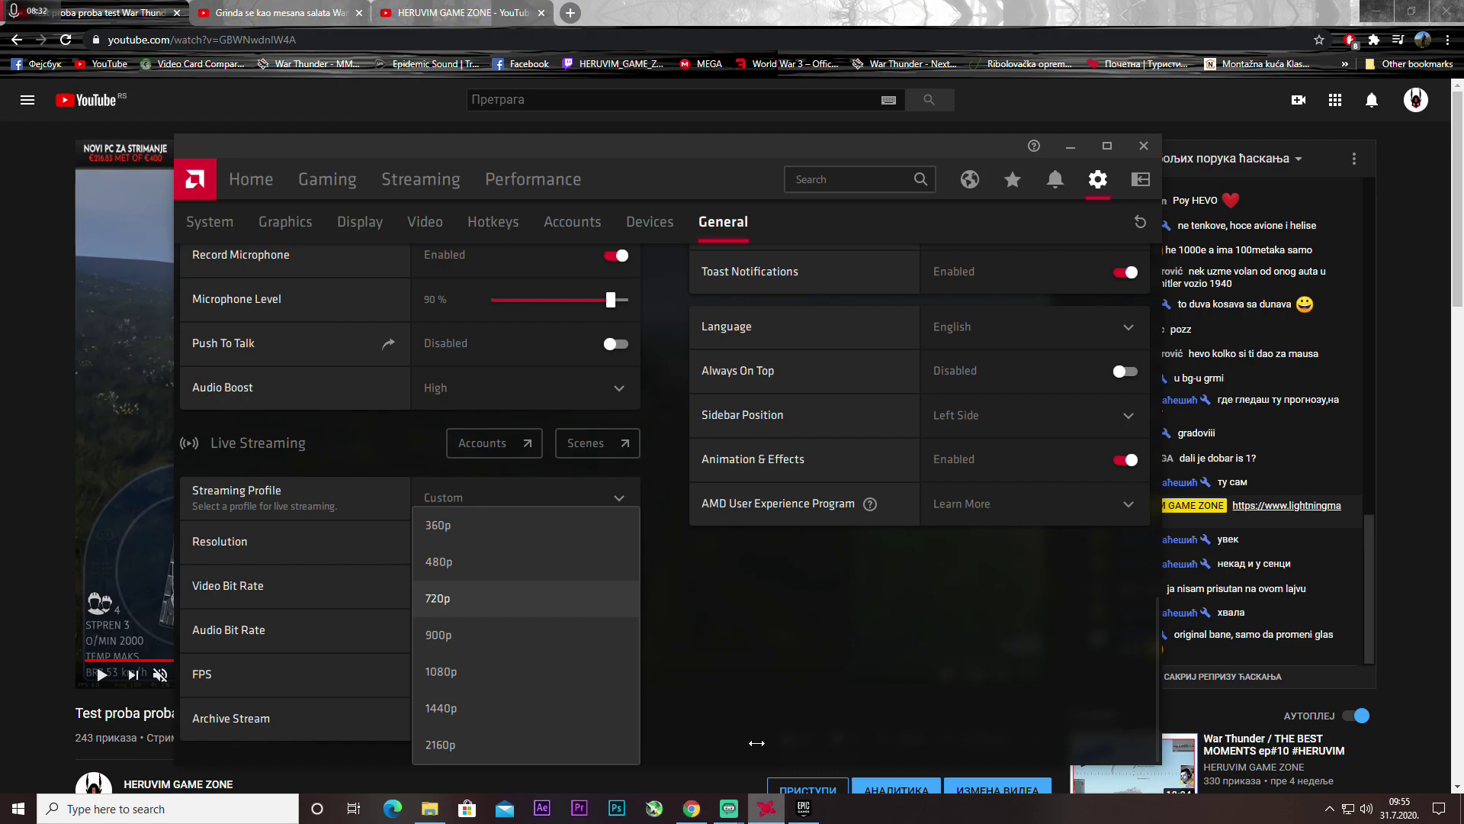
left_click(748, 658)
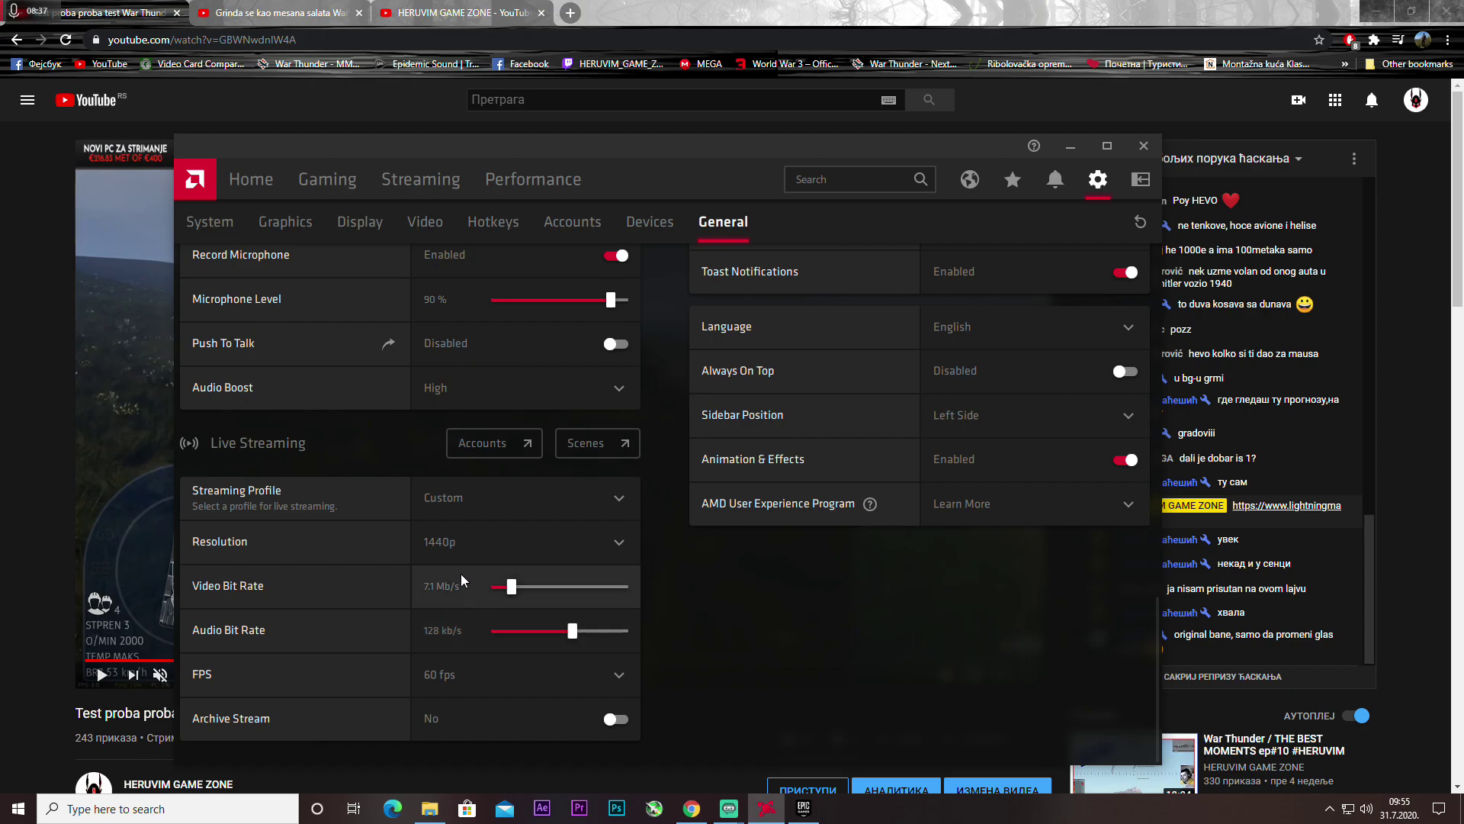
left_click(1, 450)
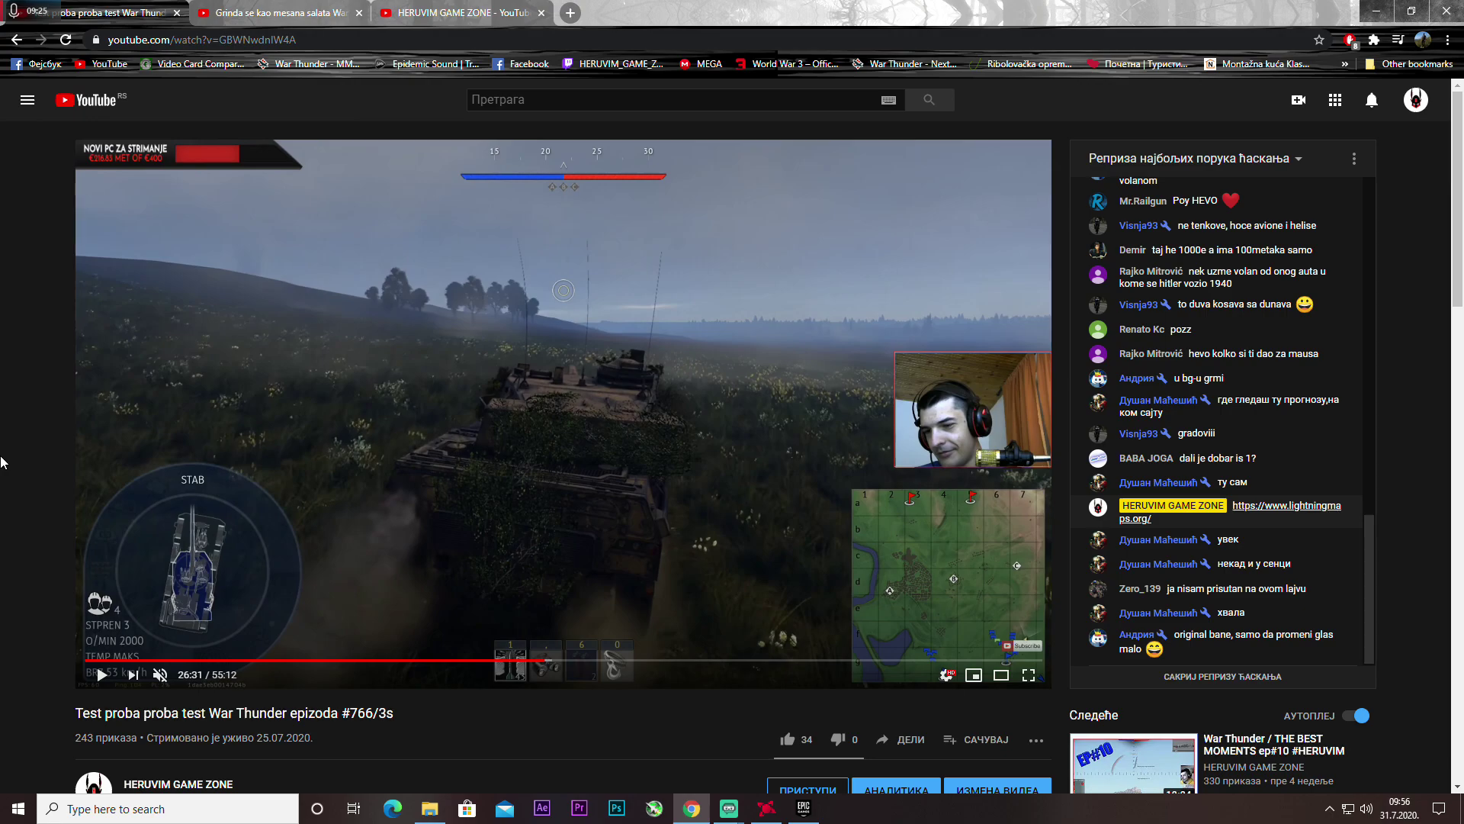
- Look over the live streaming resolution choices in AMD Radeon Software once more and switch to the Streamlabs OBS main window
left_click(767, 807)
left_click(606, 541)
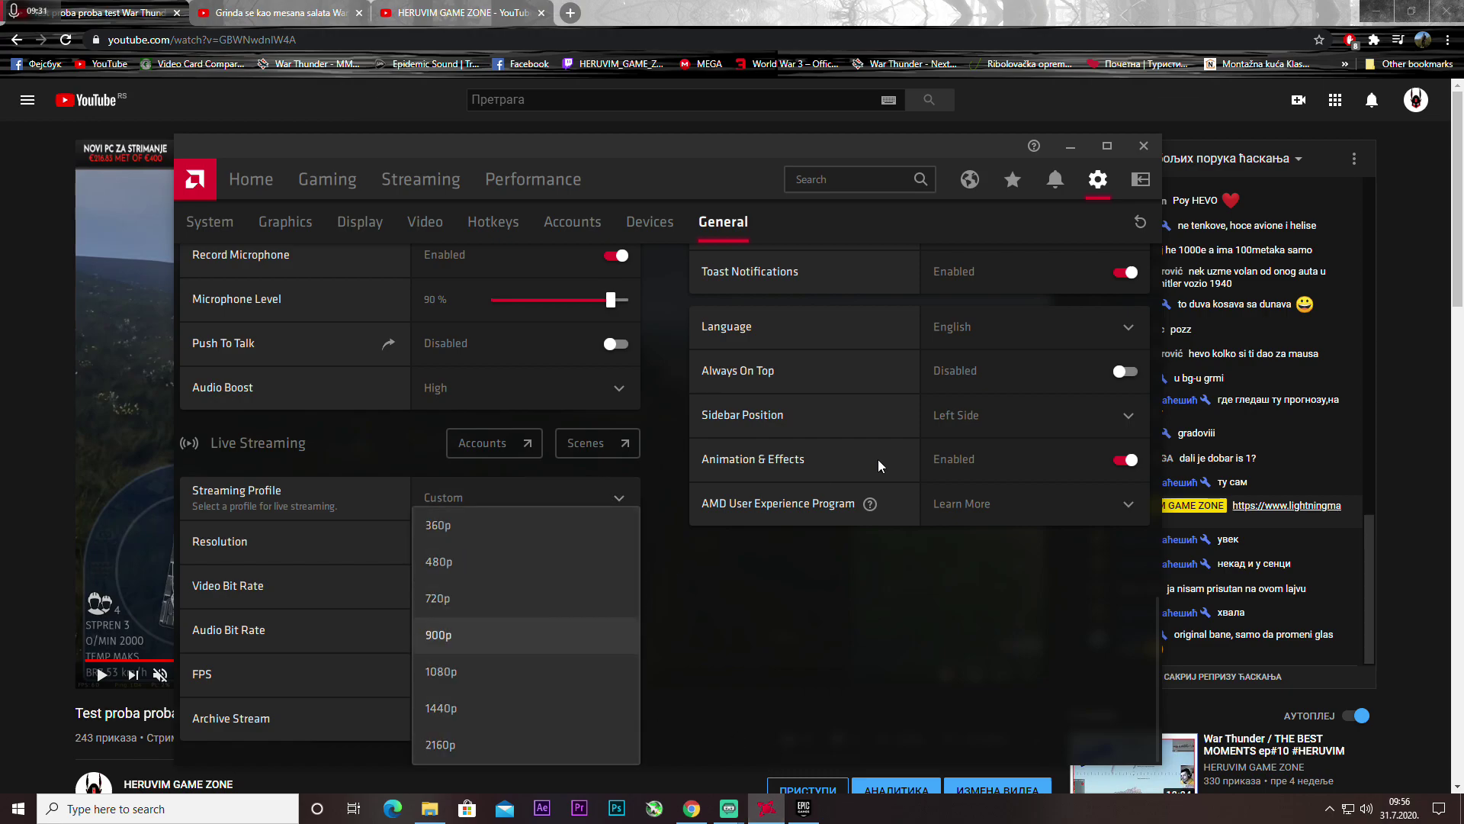
left_click(721, 686)
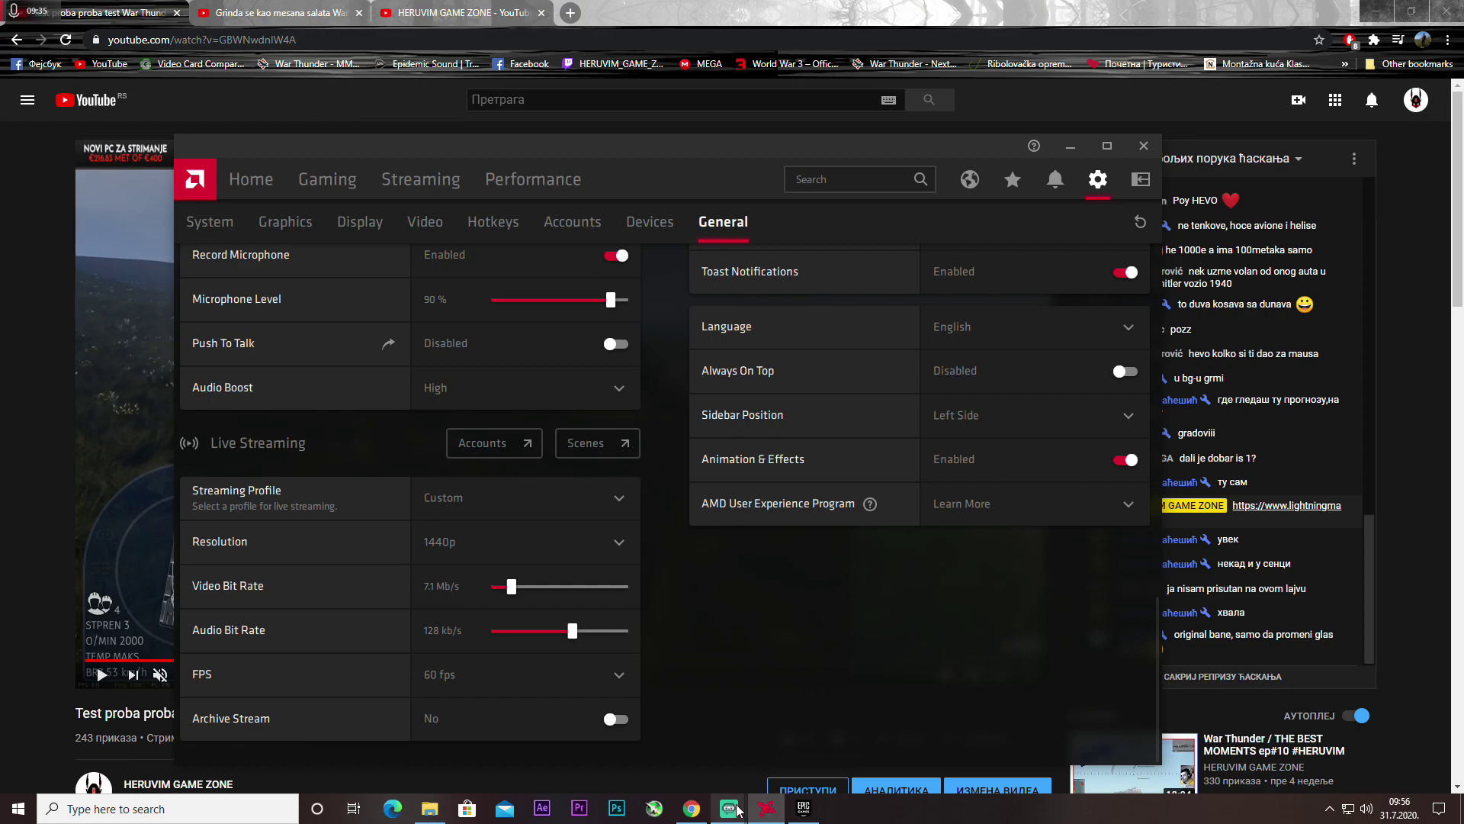
mouse_move(738, 810)
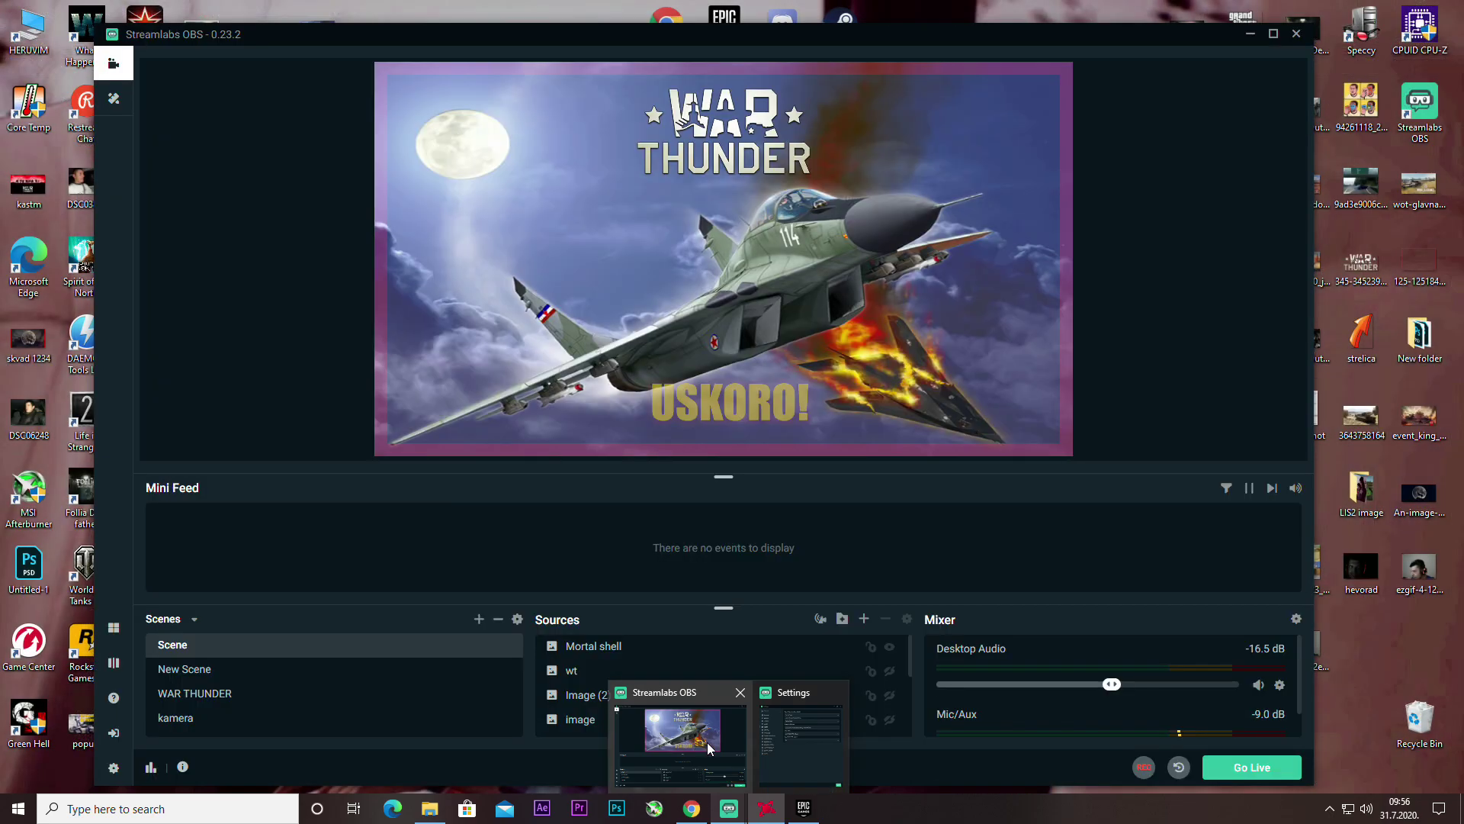
left_click(707, 743)
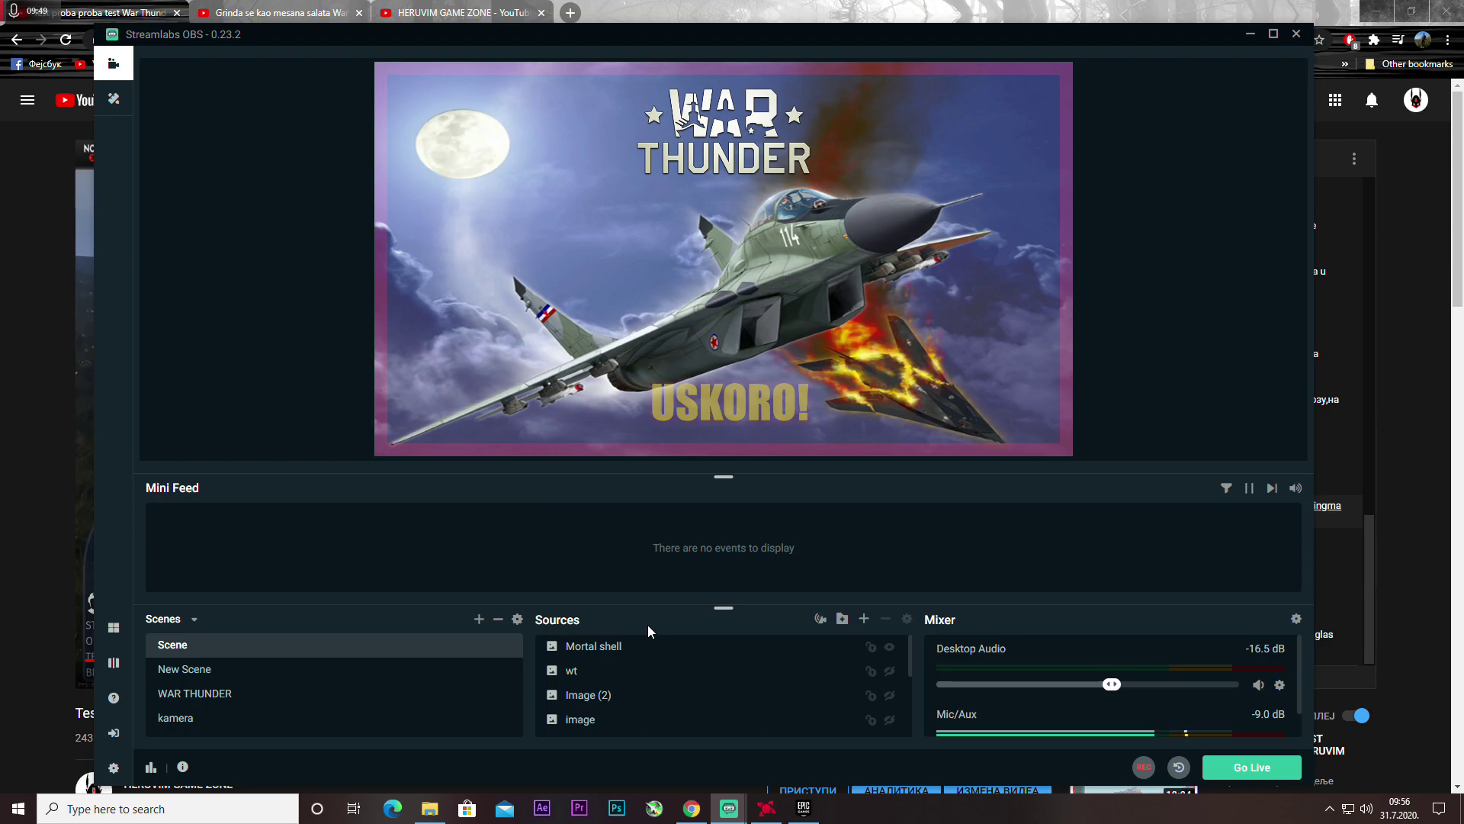
- Look at the Grinda se kao mesana salata War Thunder epizoda #765/3s replay in Chrome and return to the Streamlabs OBS main window
left_click(239, 7)
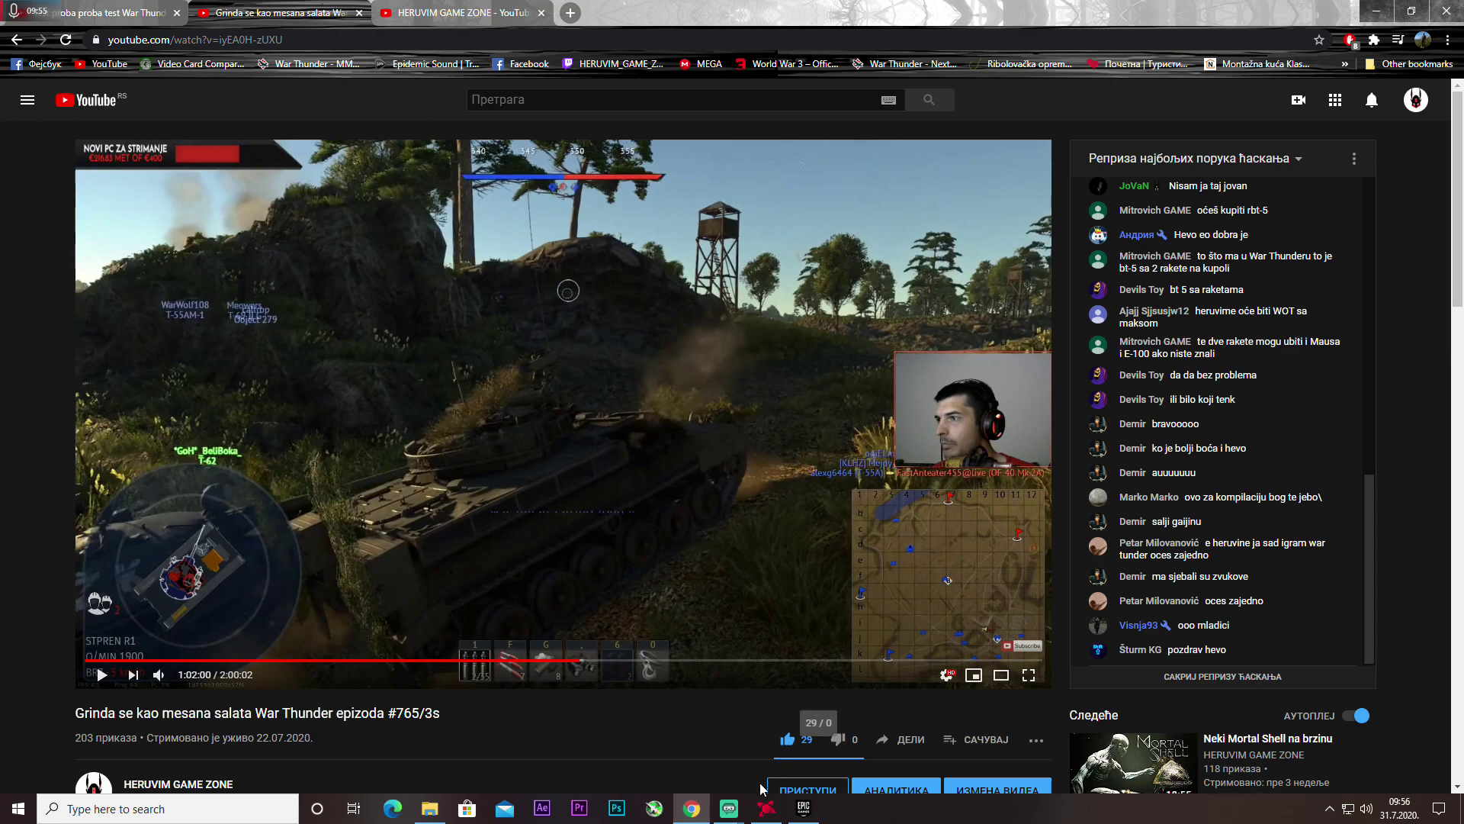
mouse_move(737, 817)
left_click(700, 713)
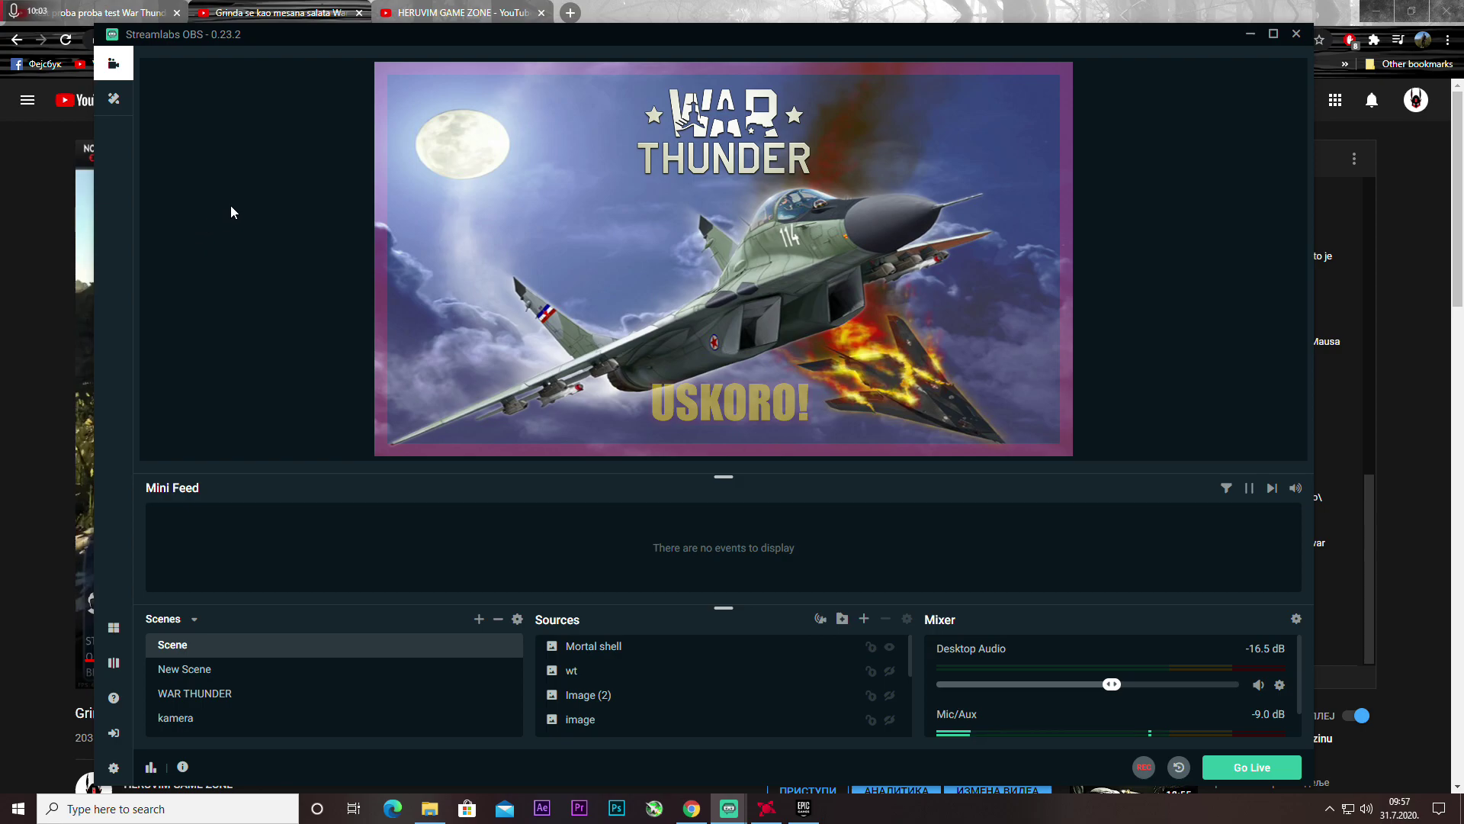
- Compare the live streaming settings in AMD Radeon Software with the Streamlabs OBS main window, switching between the two programs
left_click(778, 814)
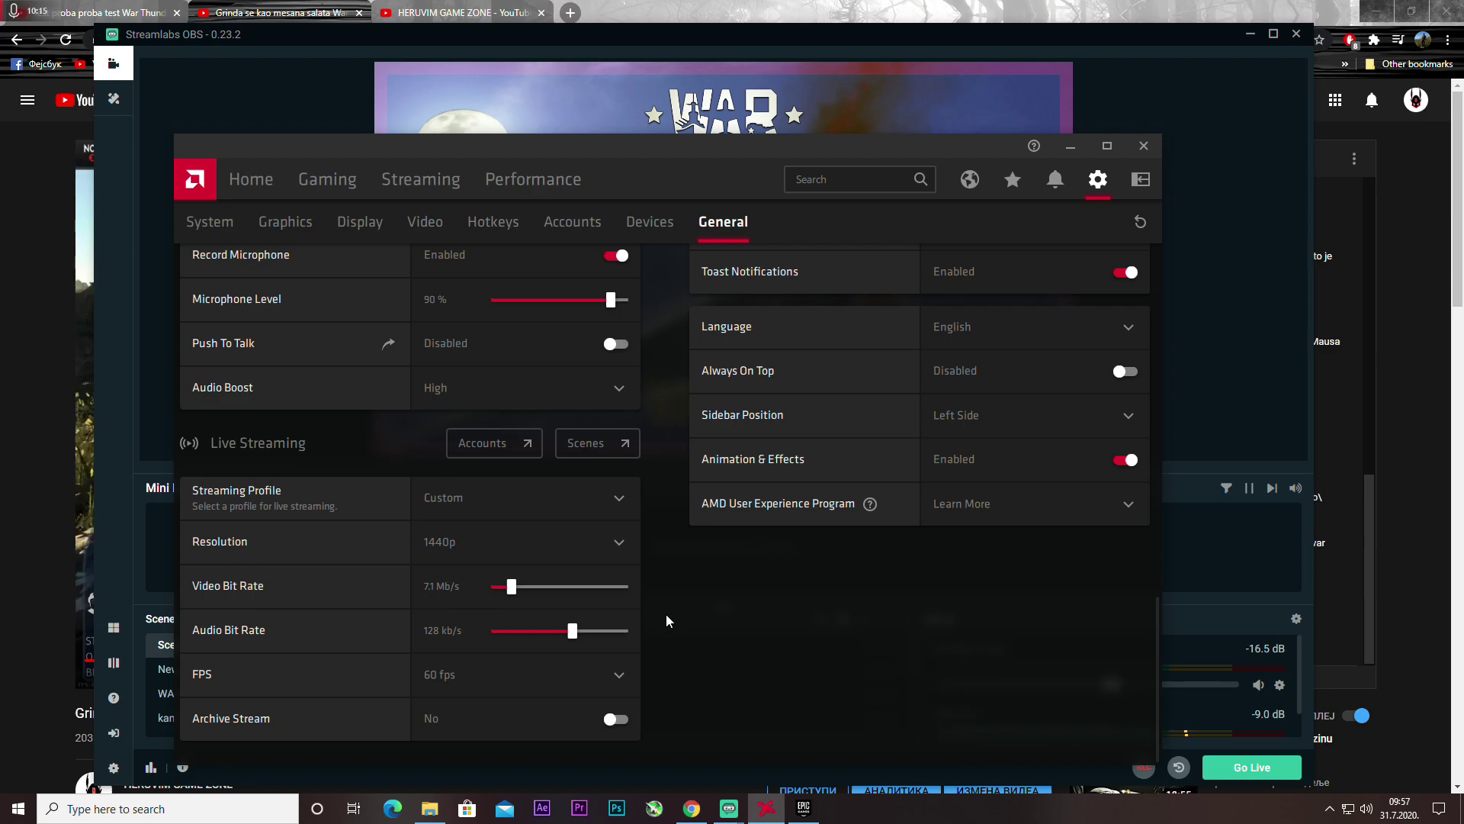
left_click(770, 810)
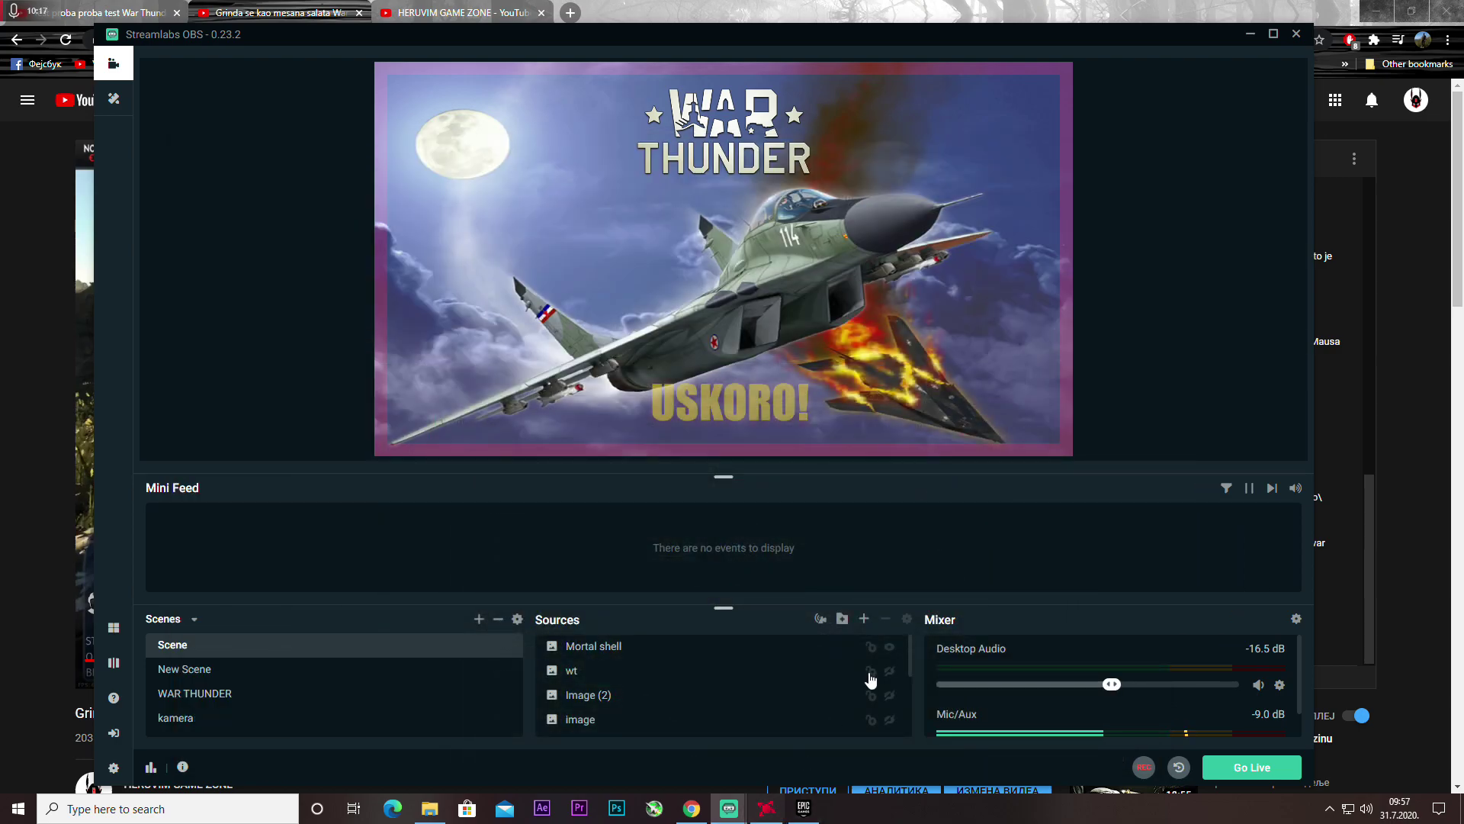
left_click(780, 815)
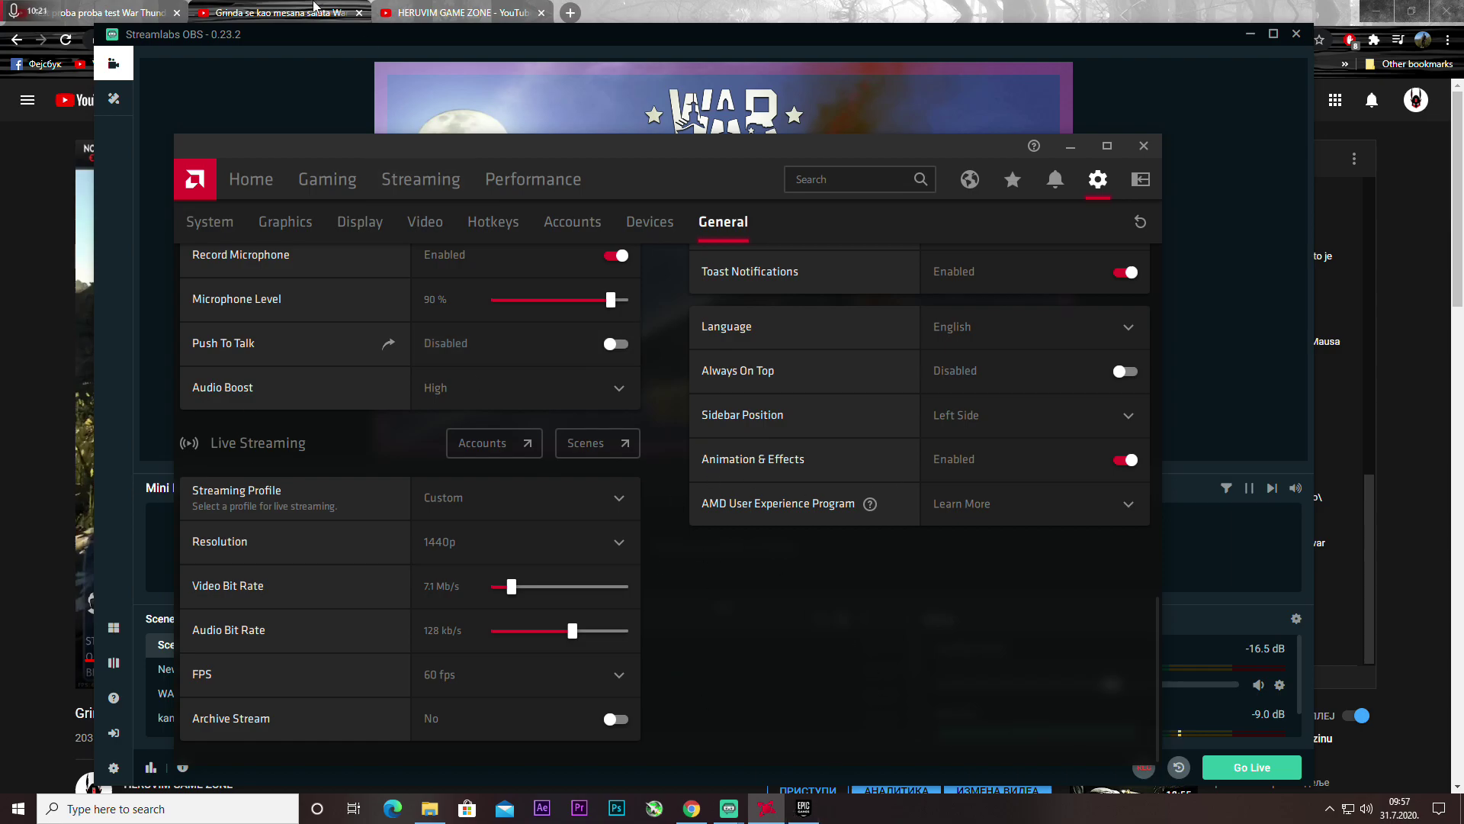
mouse_move(821, 807)
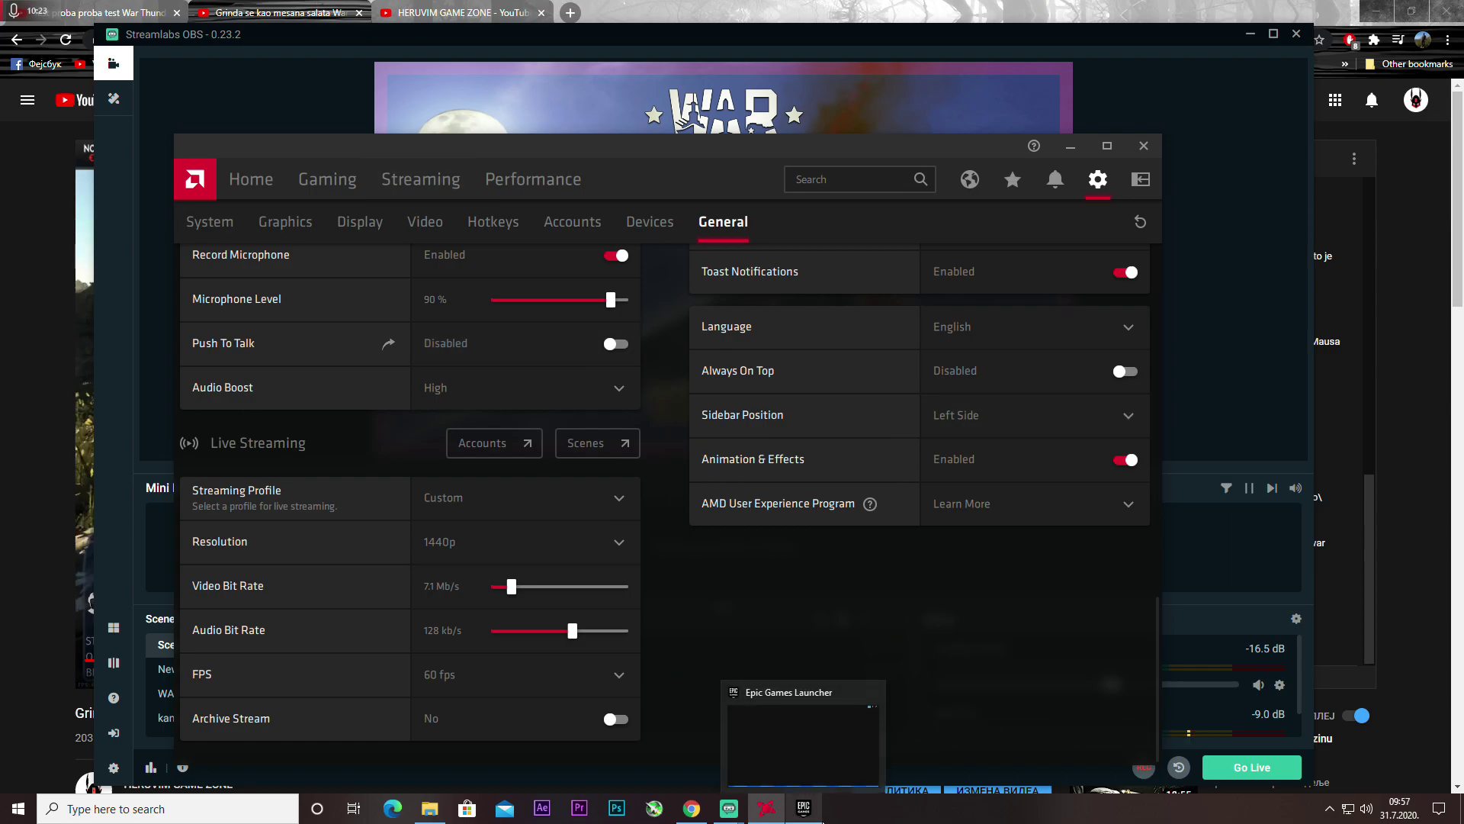
mouse_move(737, 815)
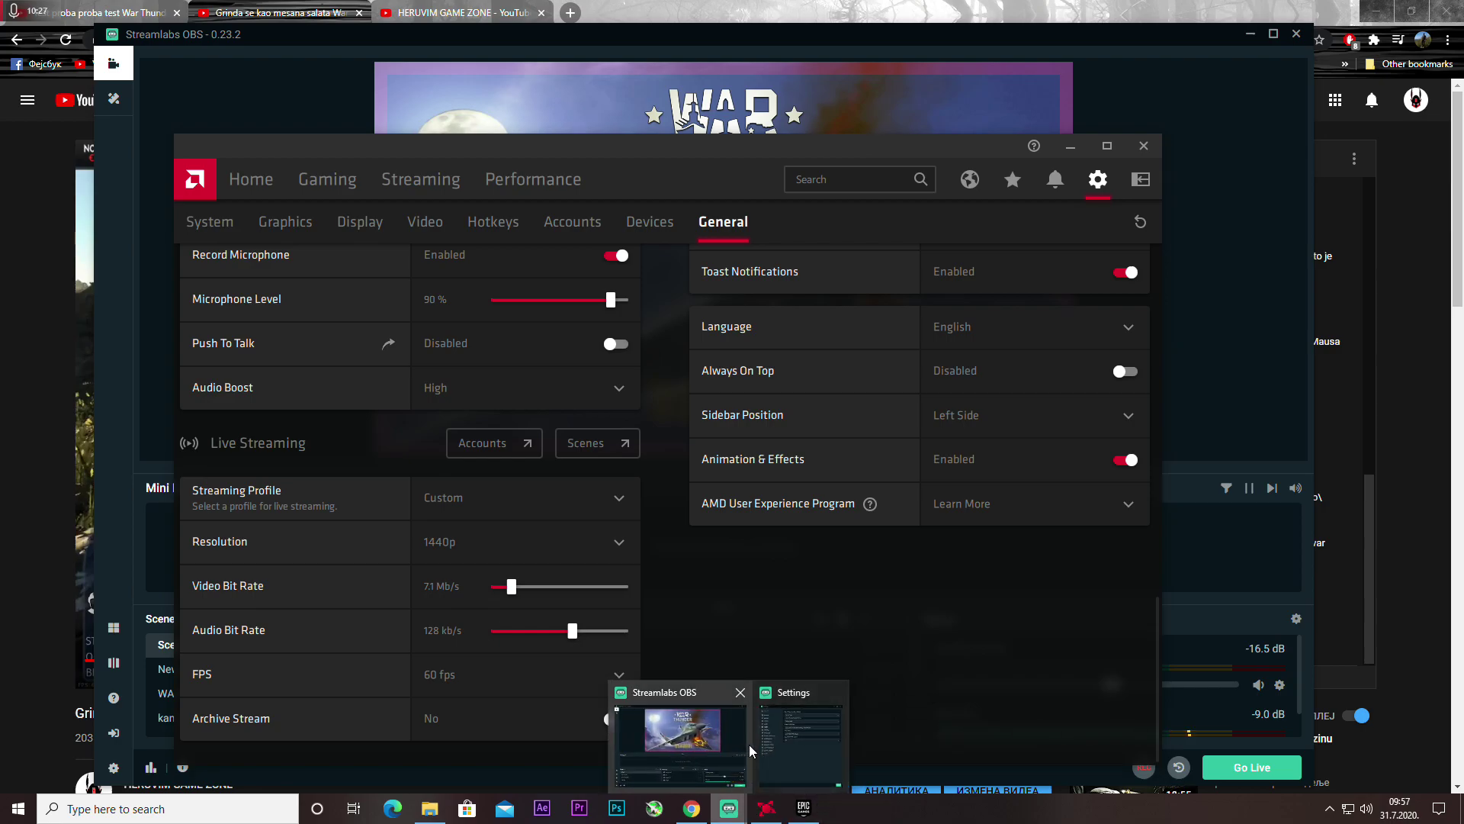
mouse_move(739, 743)
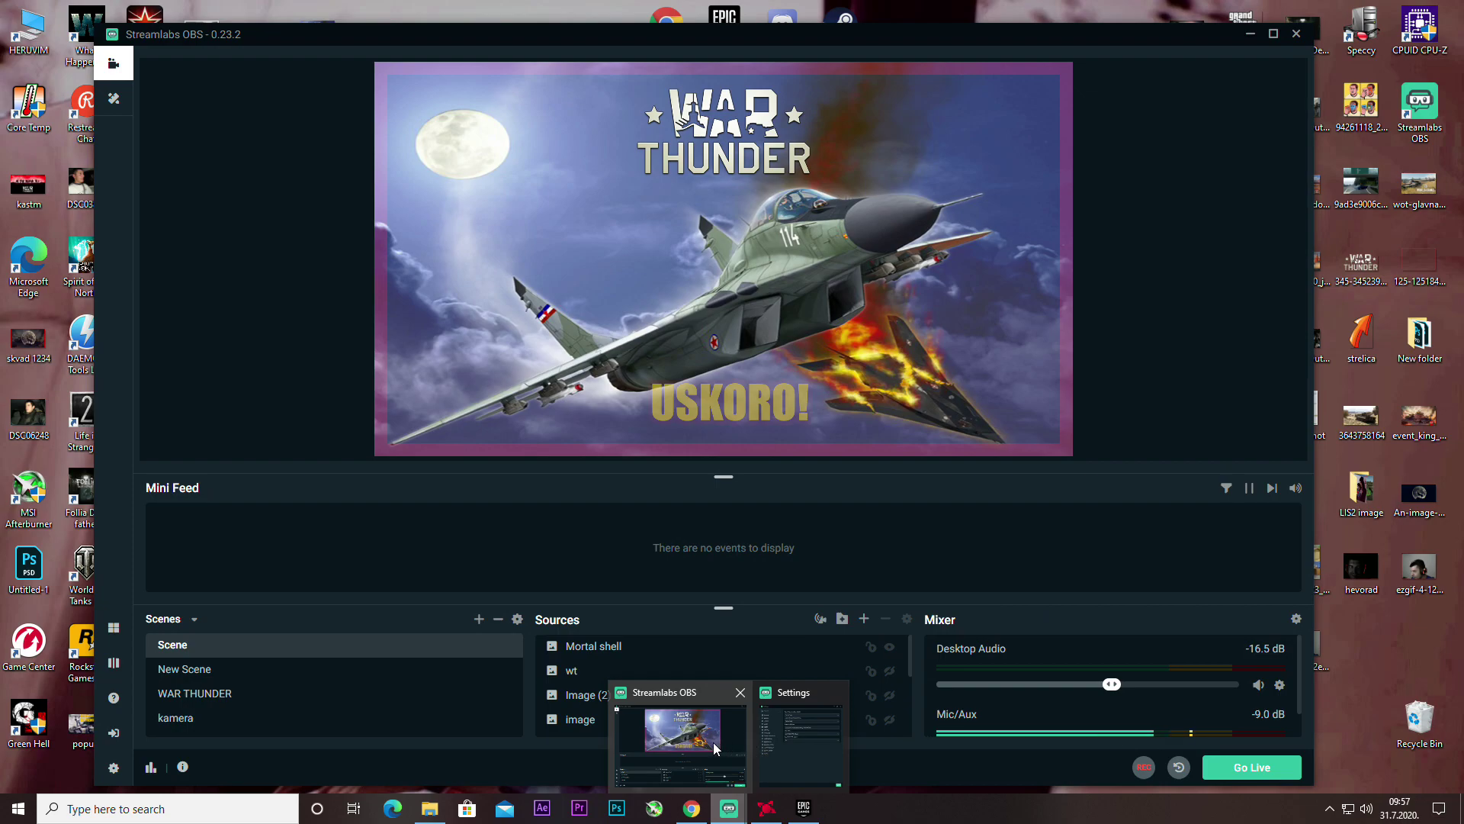
left_click(764, 809)
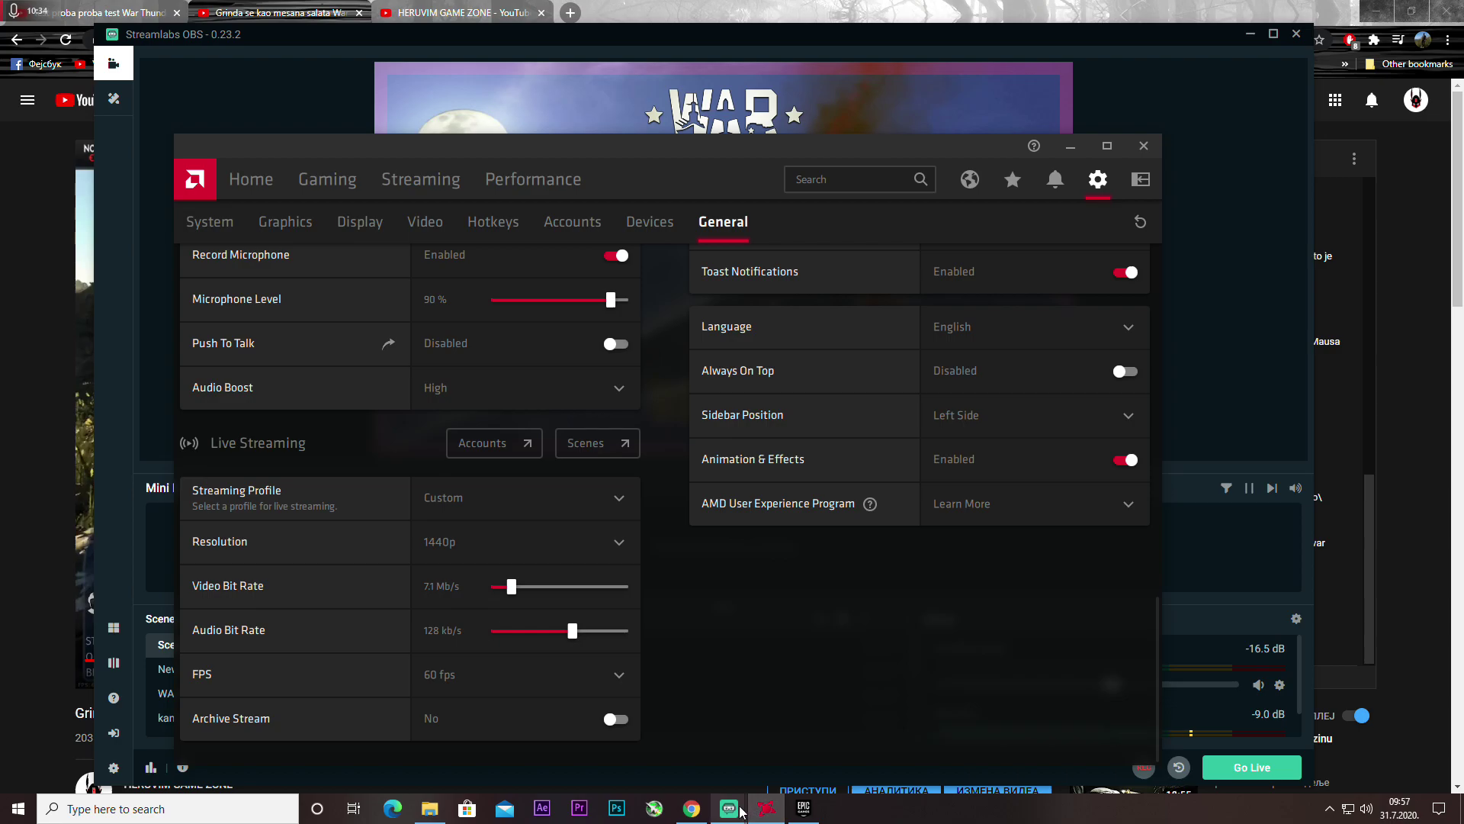
mouse_move(740, 813)
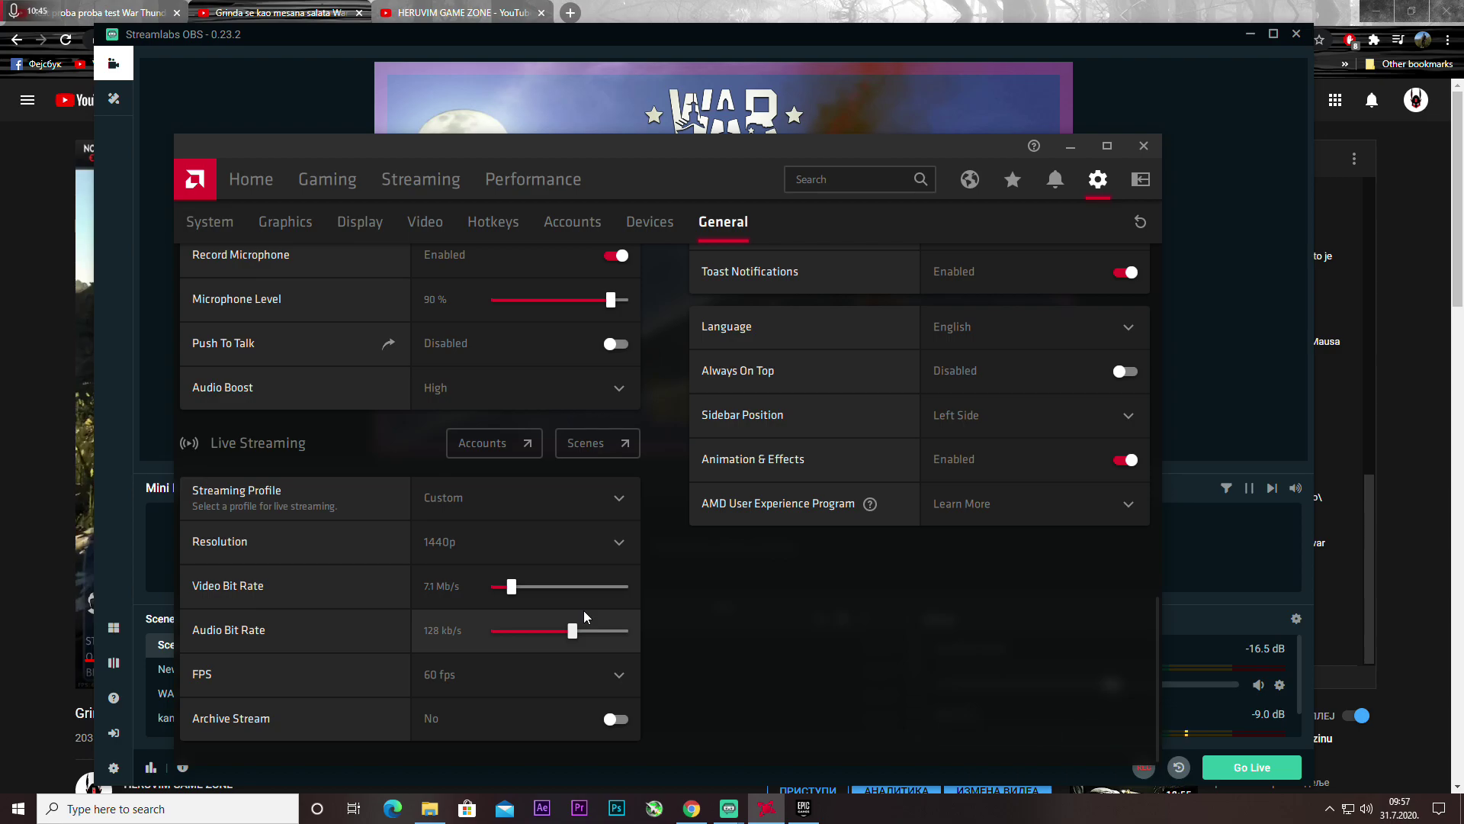
- Switch to the epizoda #765/3s replay in Chrome and examine its view count, streaming date and the details below the video
left_click(692, 807)
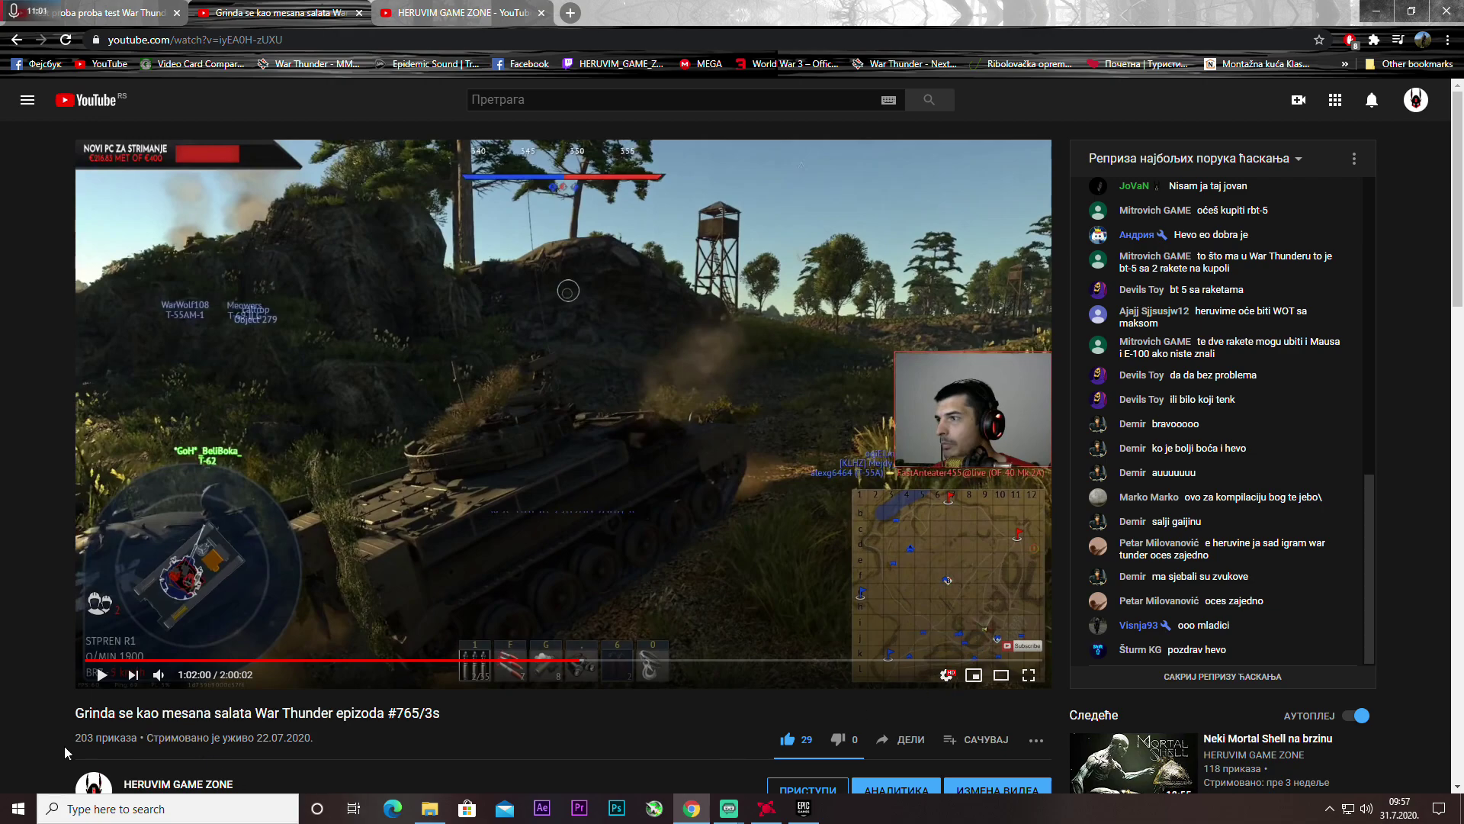
left_click_drag(68, 740, 214, 736)
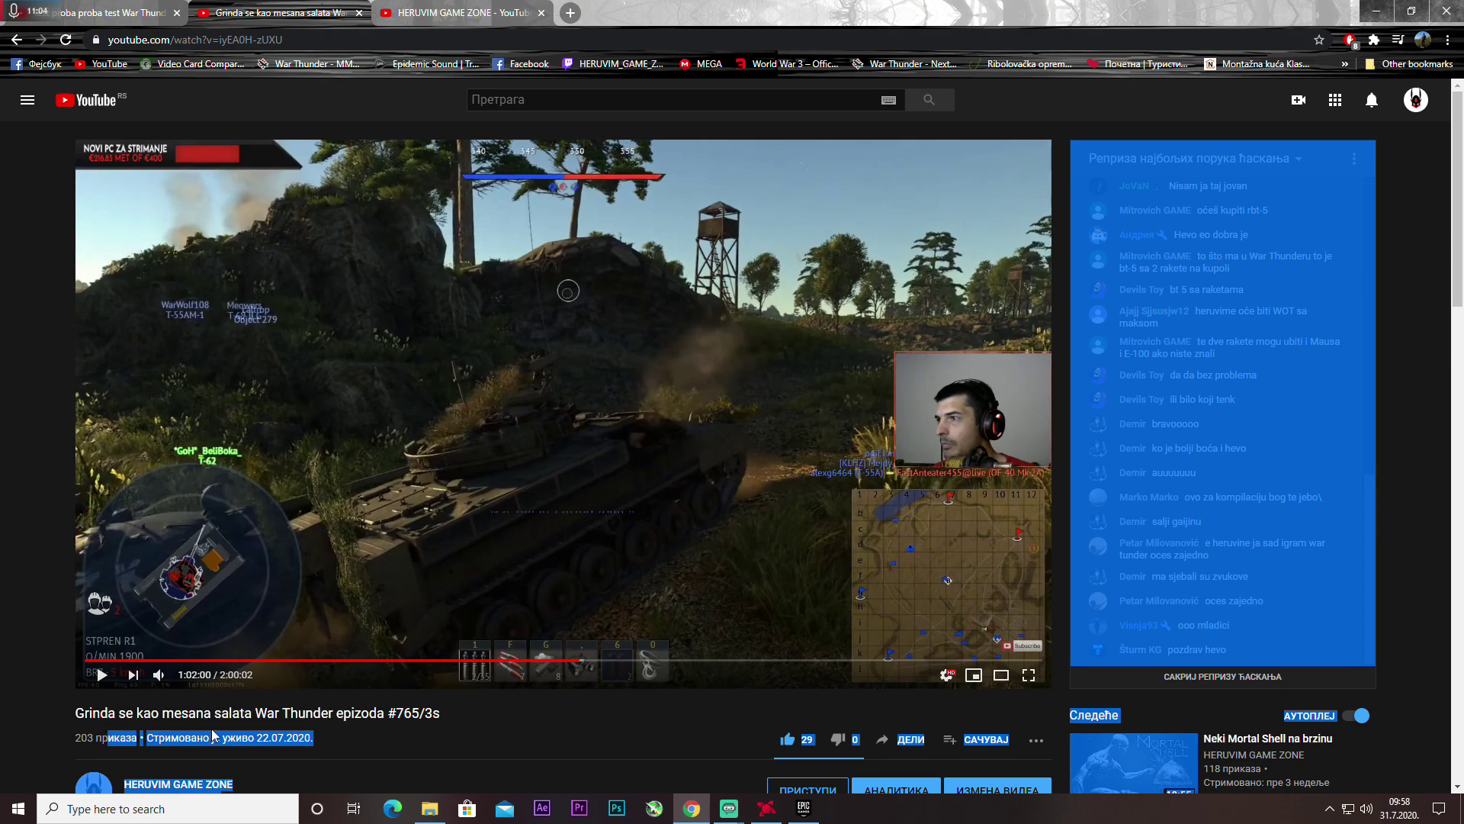
left_click(346, 746)
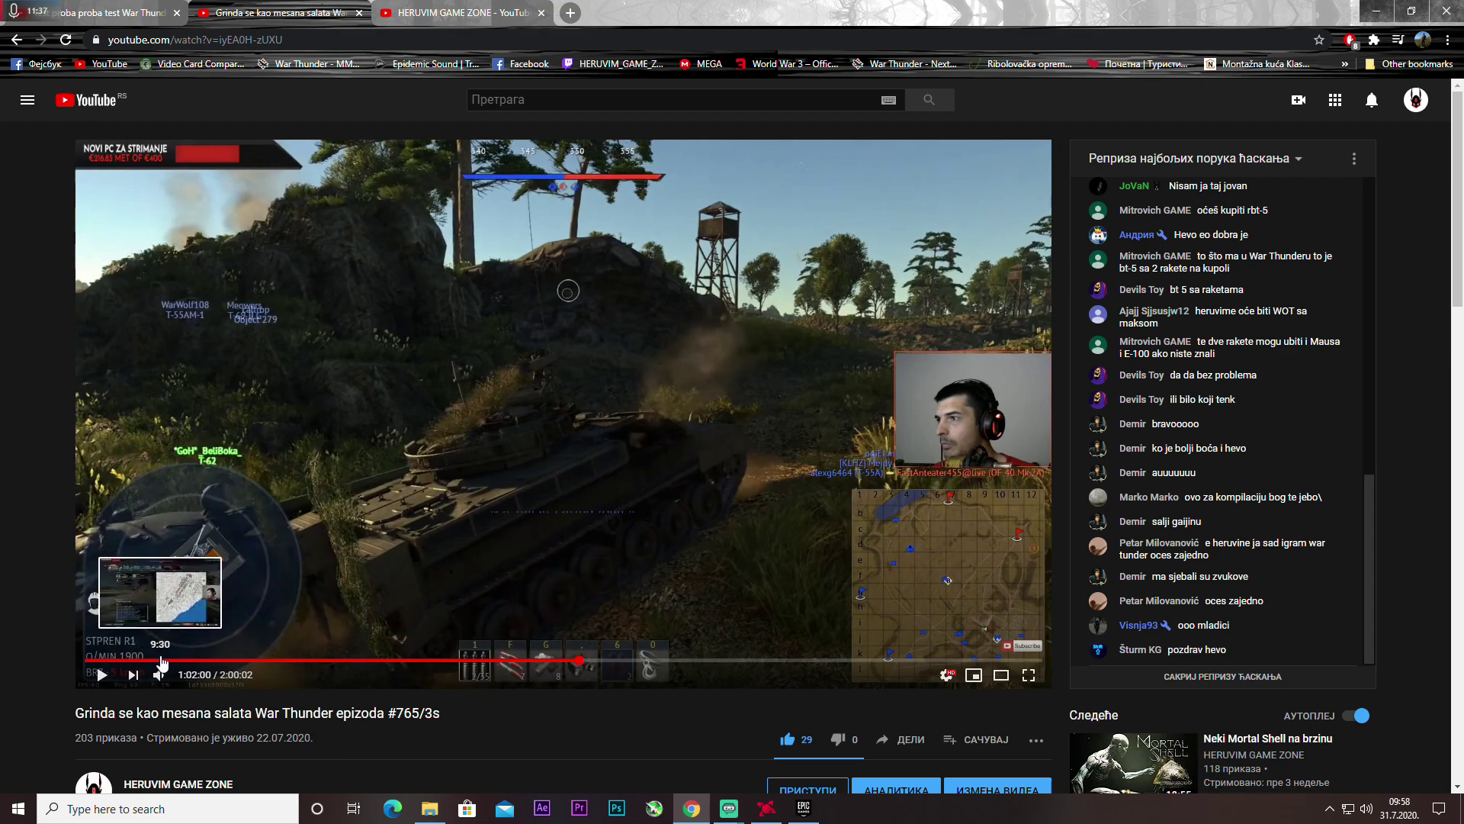
scroll(162, 662, "down", 4)
scroll(227, 661, "up", 3)
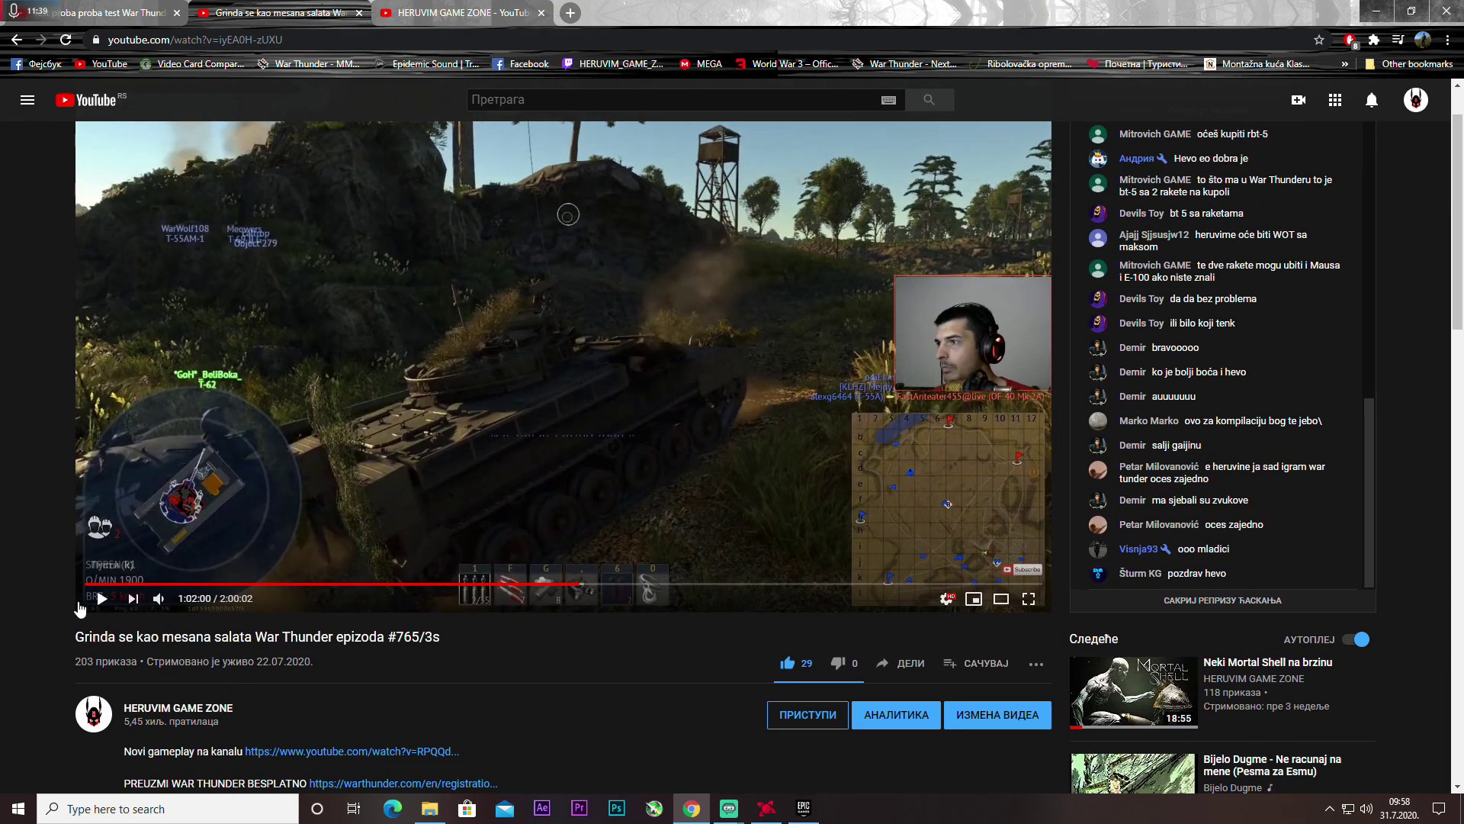